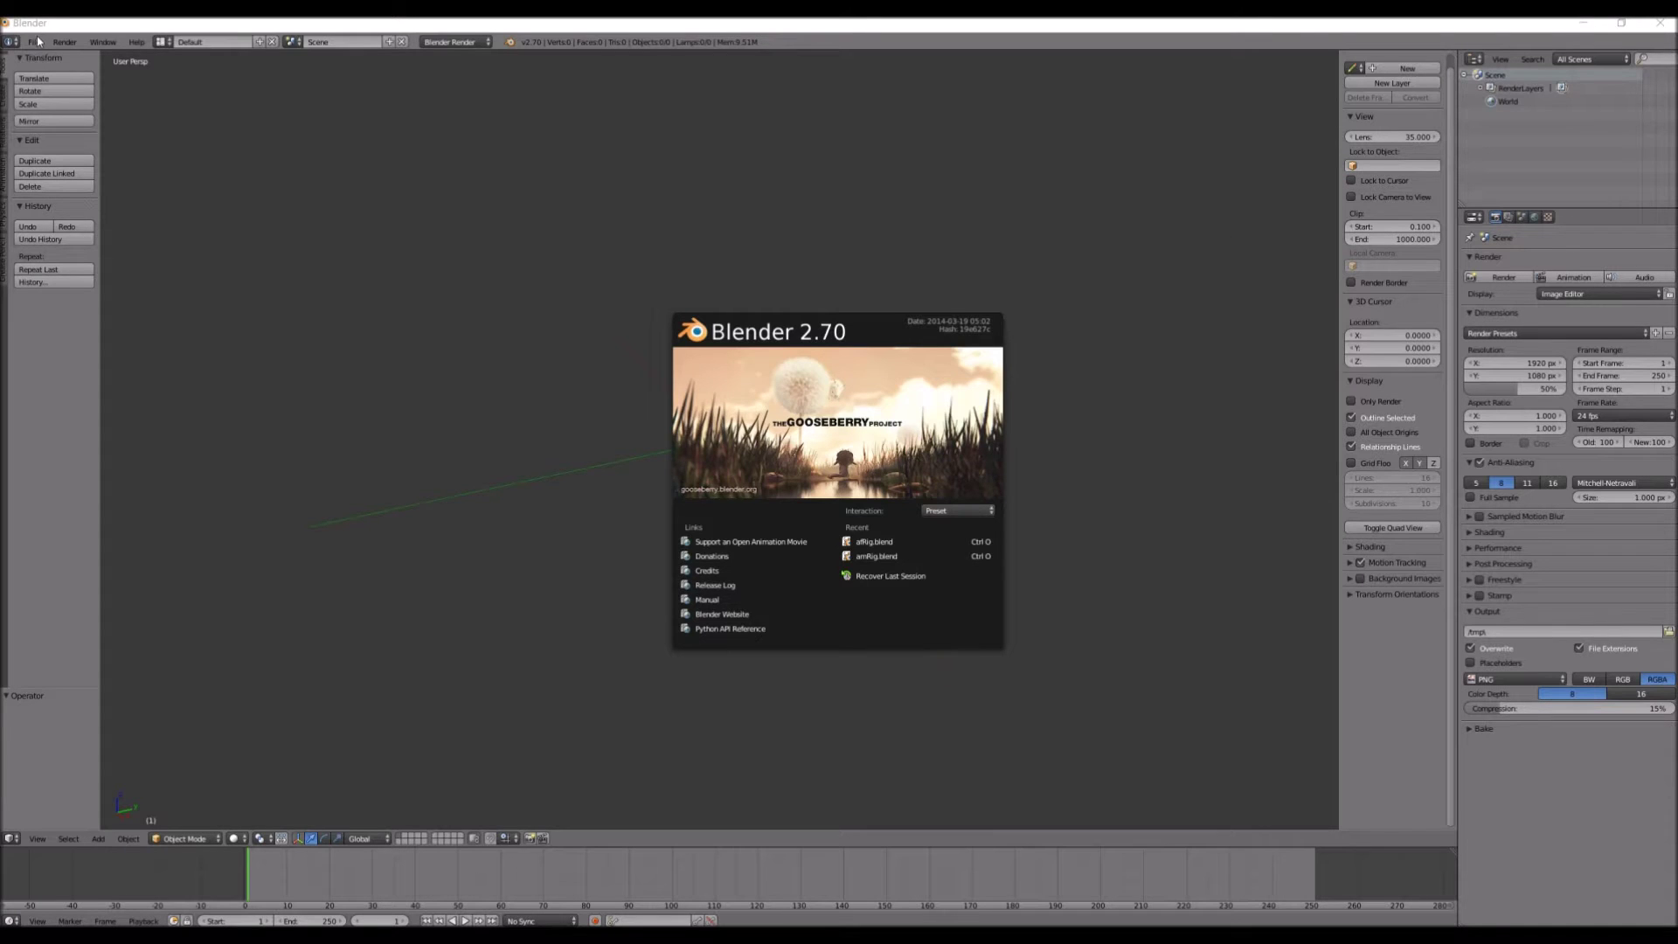
Import the Wavefront OBJ file Bf.obj from the Tutorial folder into the empty scene
left_click(36, 42)
left_click(34, 42)
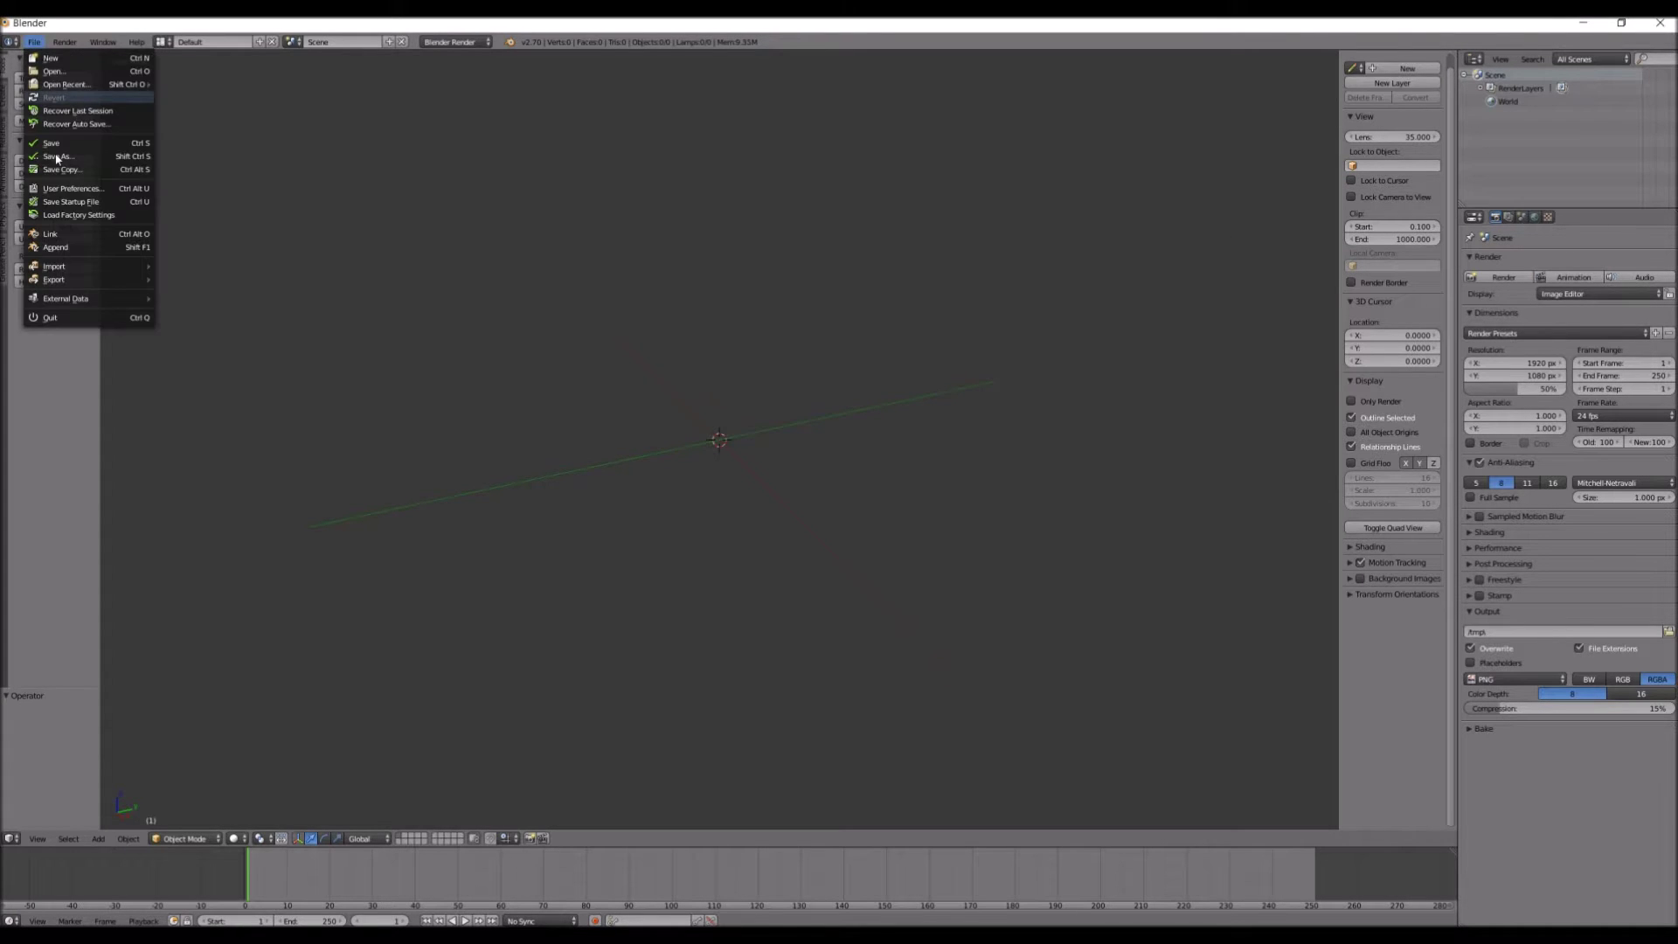
mouse_move(80, 266)
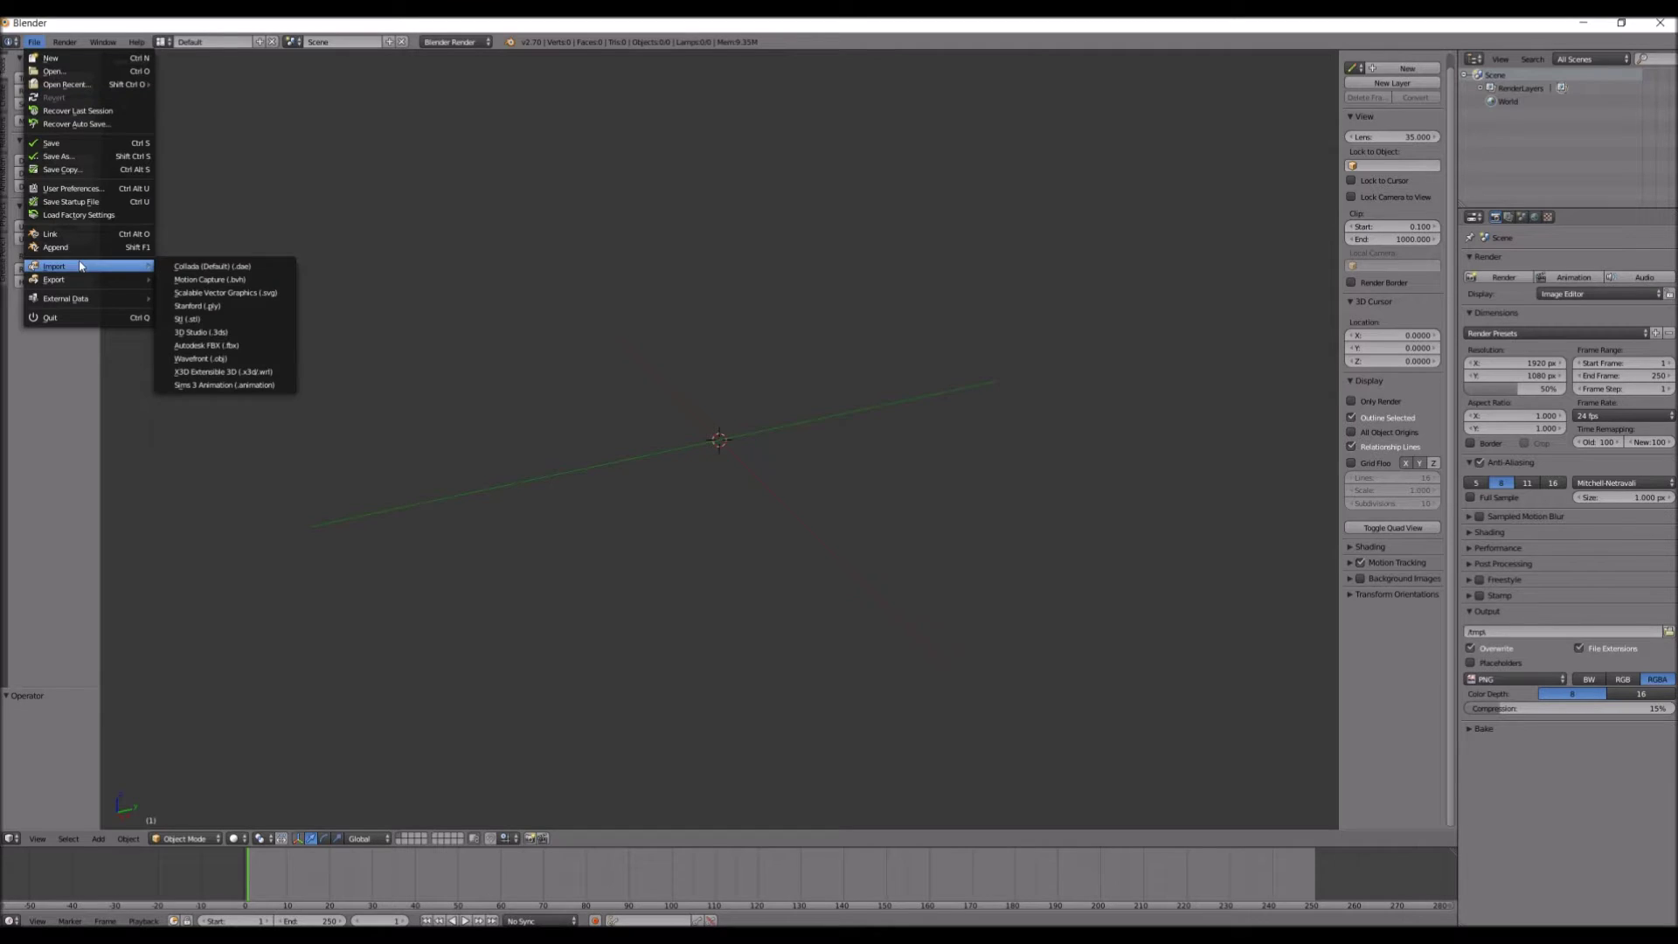
left_click(210, 360)
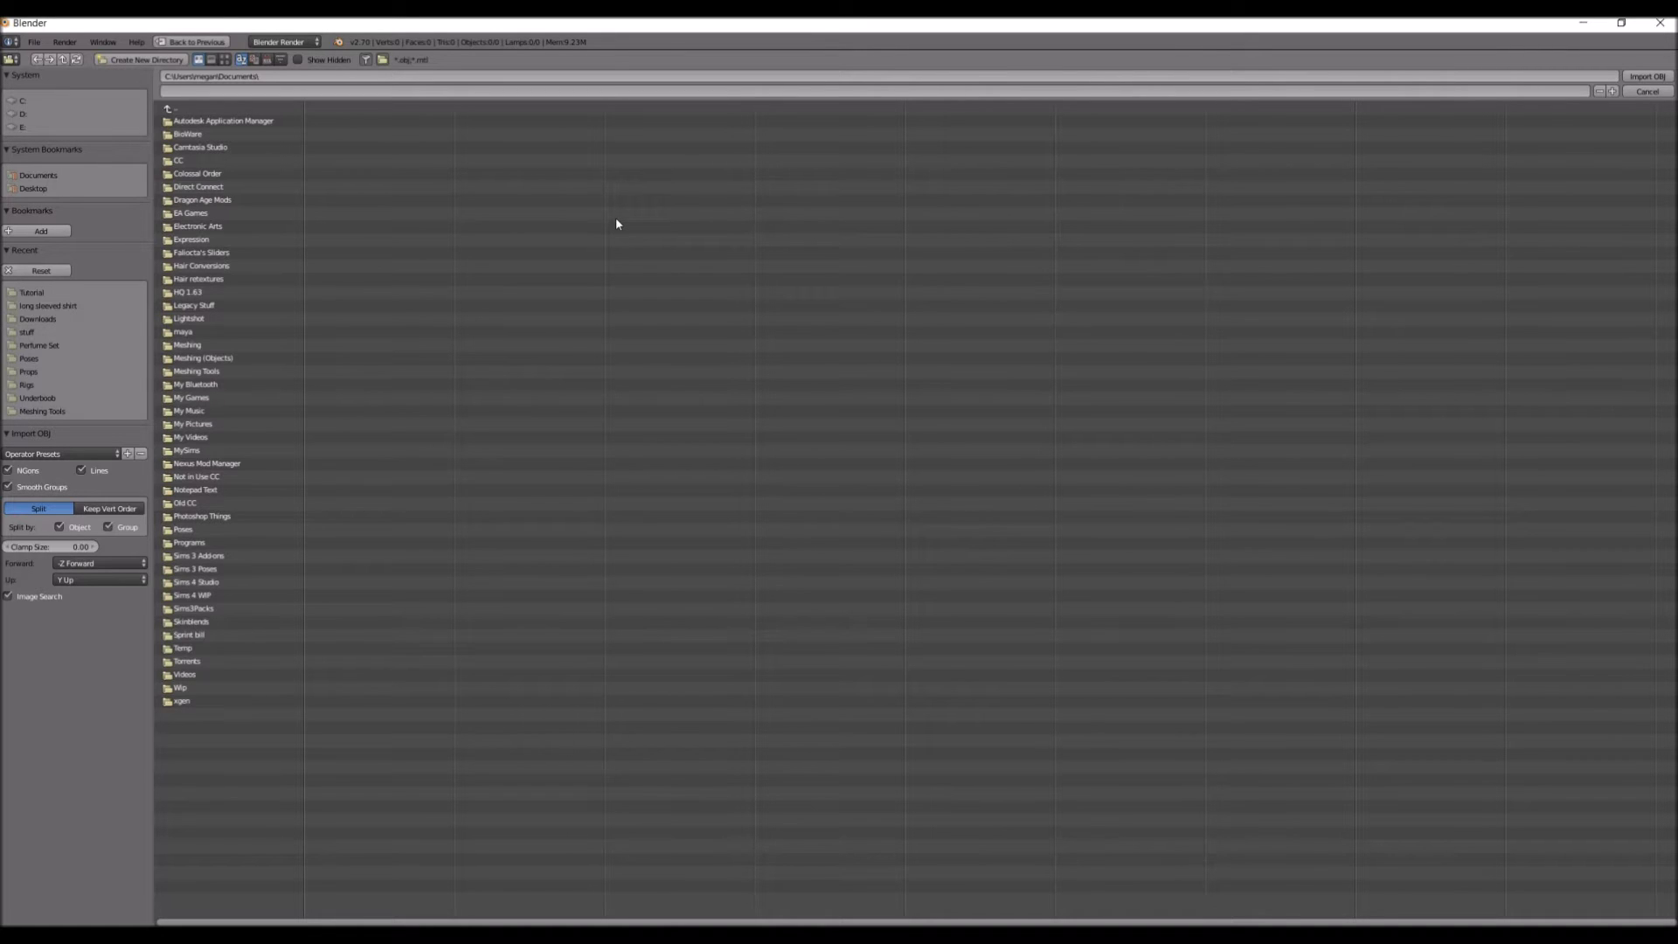
left_click(31, 293)
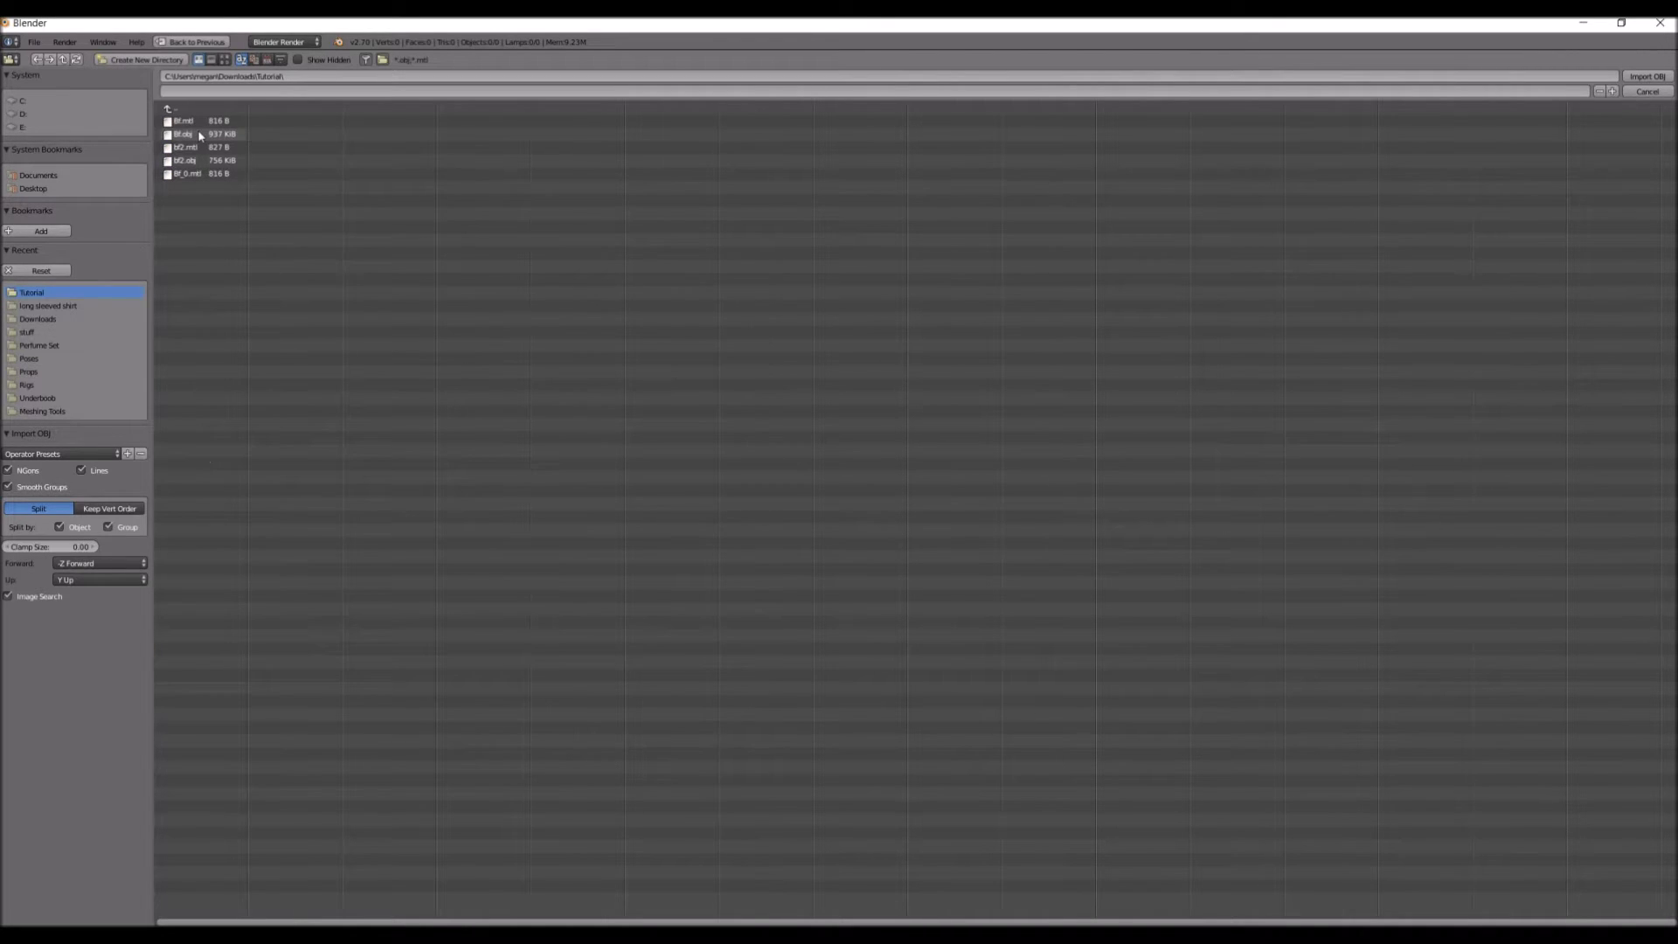
left_click(200, 135)
key("Return")
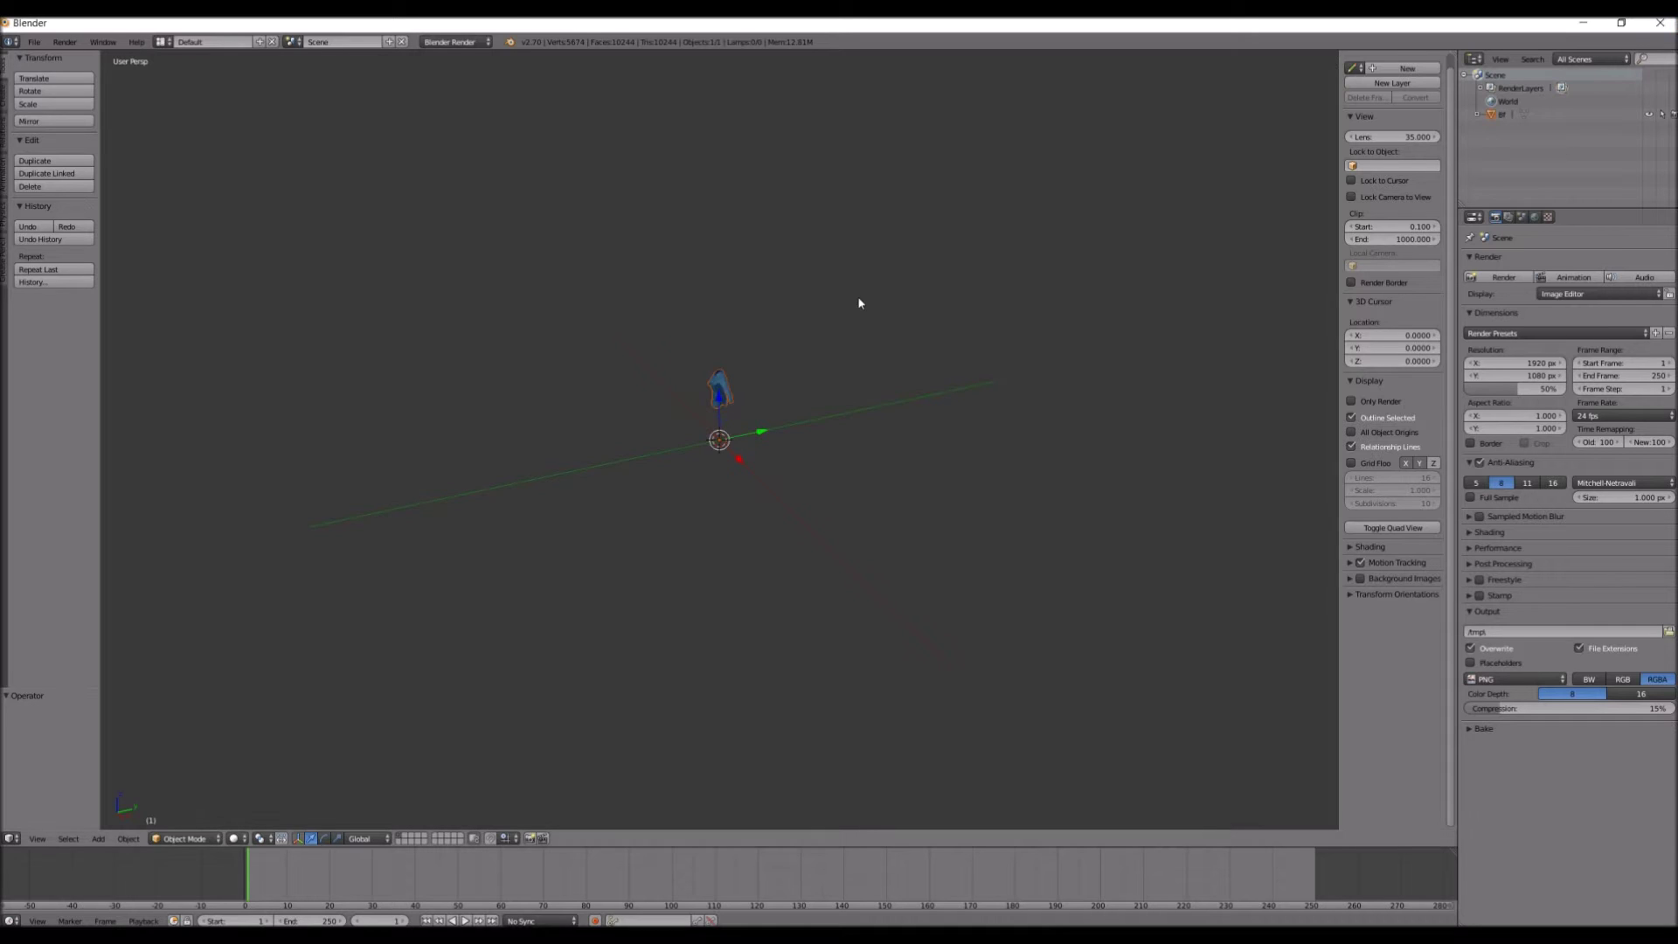
Examine the imported shirt mesh up close from the front and from an angled perspective, ending in the front orthographic view
key("KP_1")
scroll(809, 317, "up", 8)
middle_click_drag(780, 438, 800, 652, "shift")
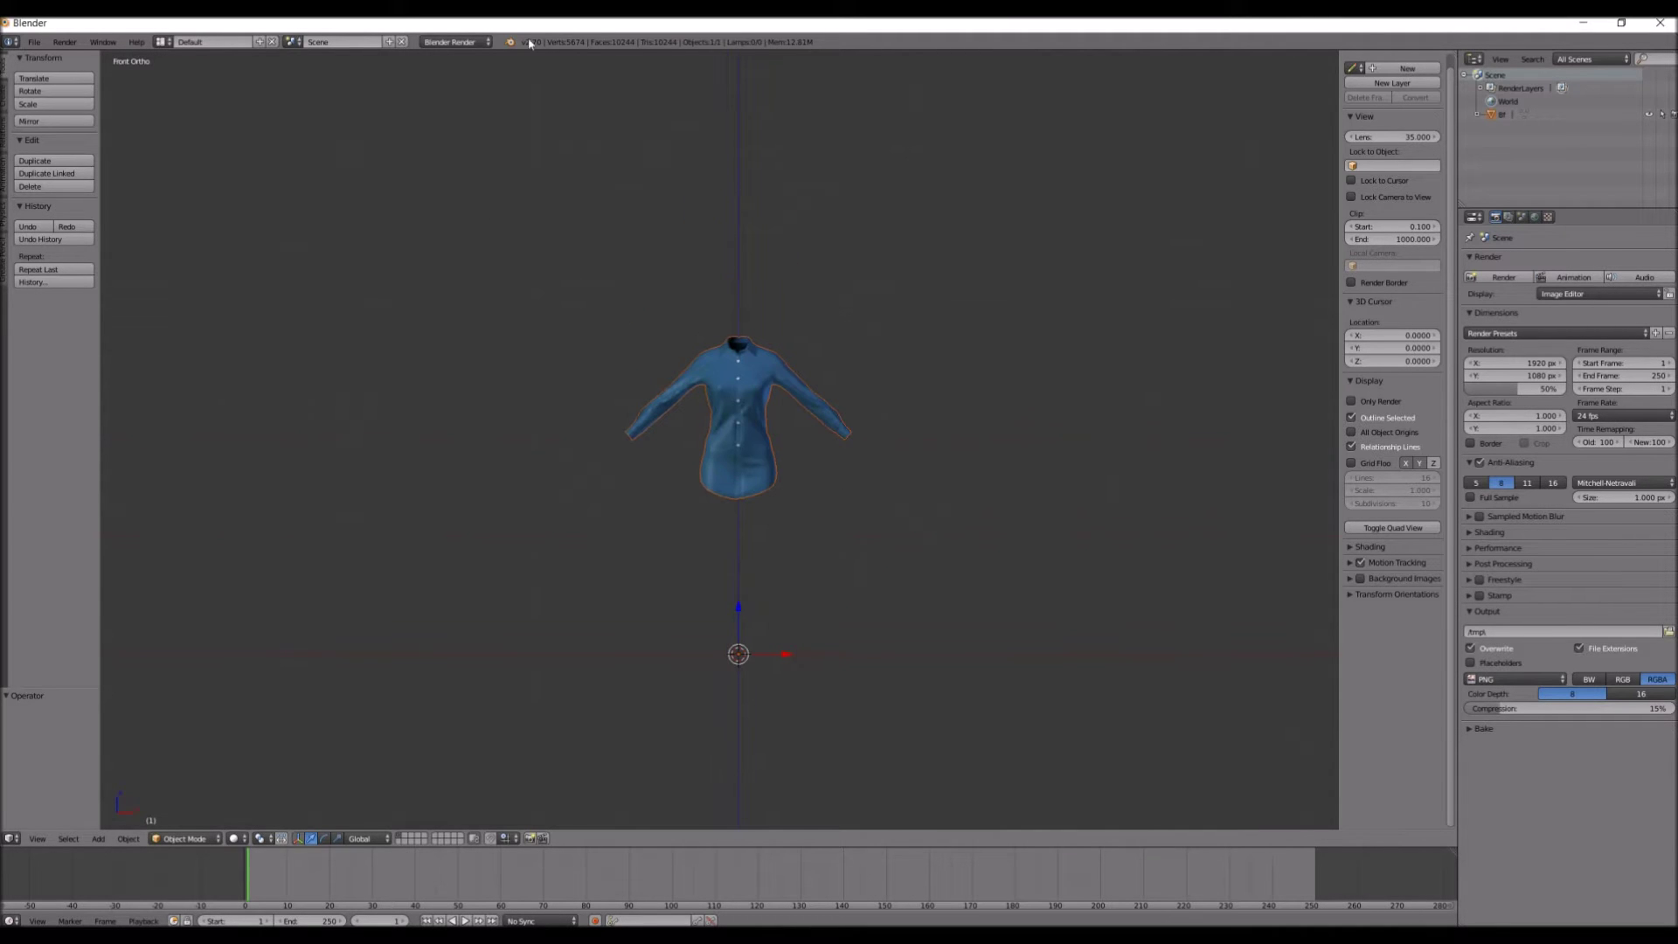
scroll(781, 393, "up", 5)
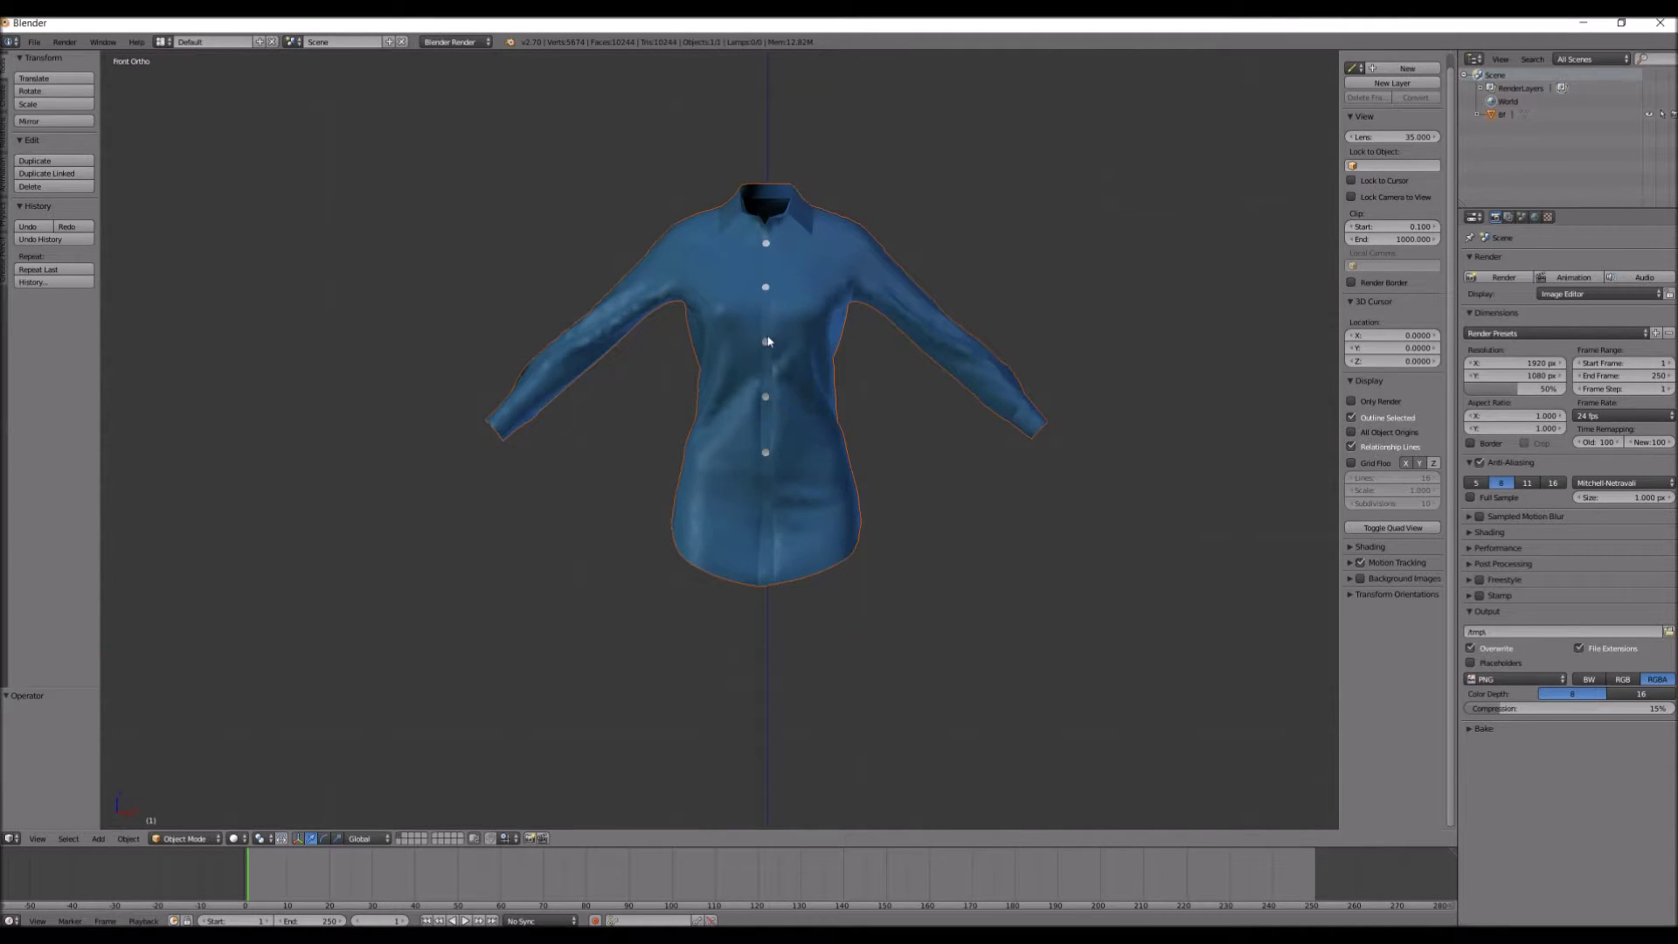
scroll(805, 312, "up", 2)
middle_click_drag(646, 252, 629, 254, "shift")
middle_click_drag(733, 309, 660, 265, "shift")
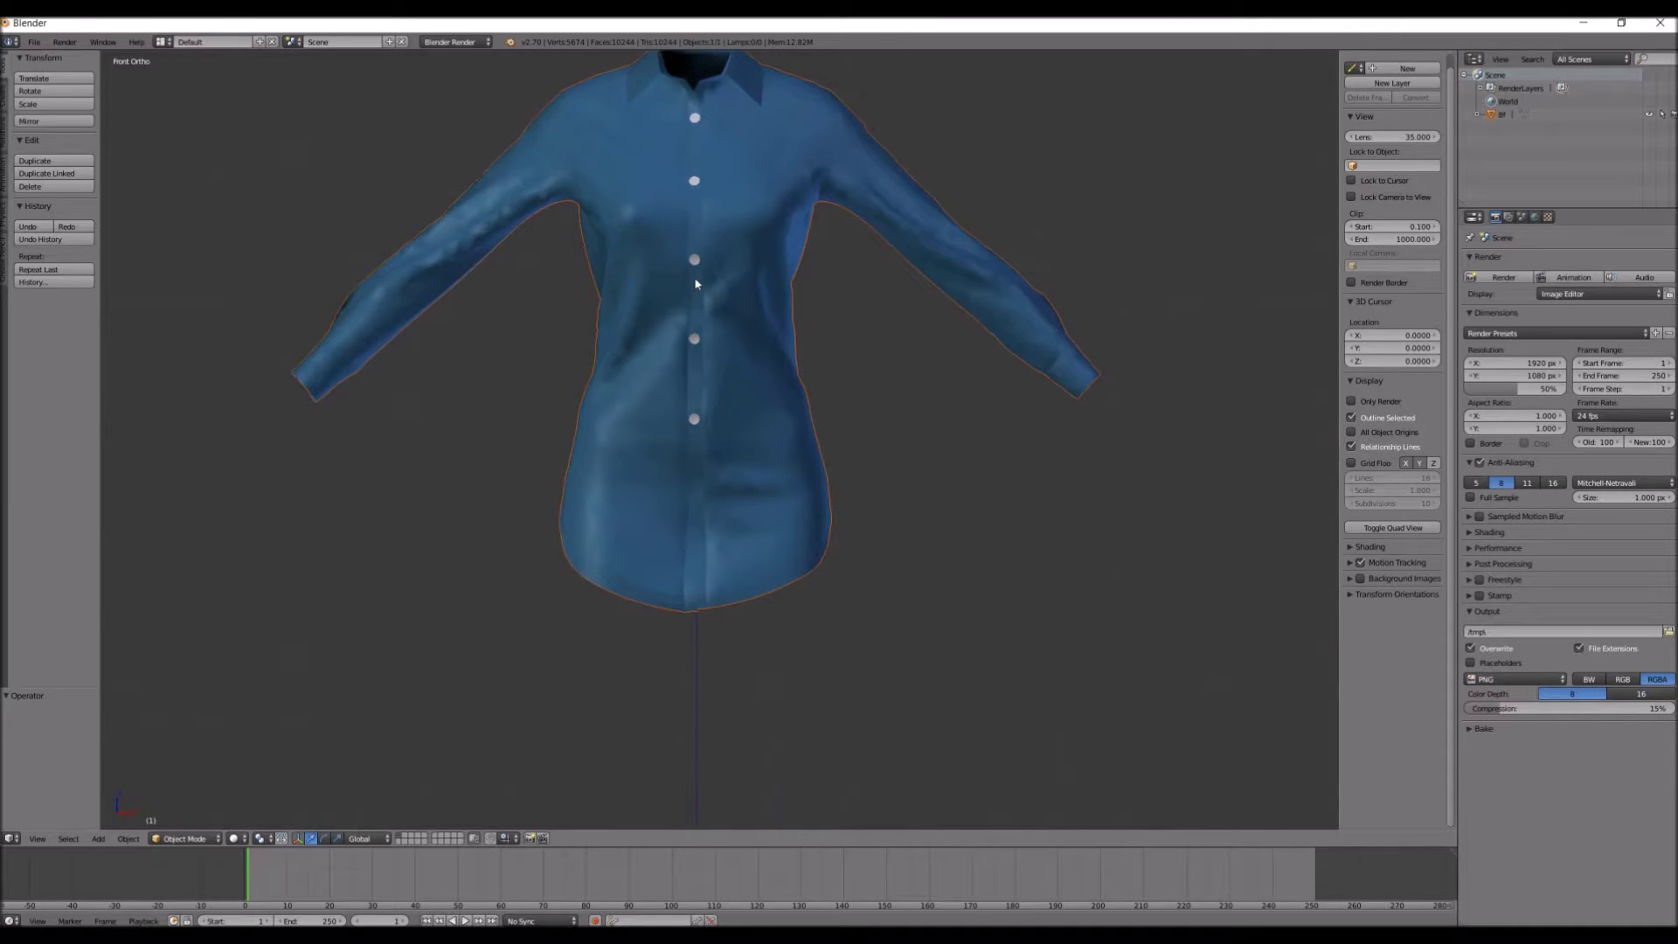
middle_click_drag(792, 298, 768, 312, "shift")
scroll(592, 419, "down", 2)
scroll(730, 206, "up", 4)
scroll(711, 475, "down", 5)
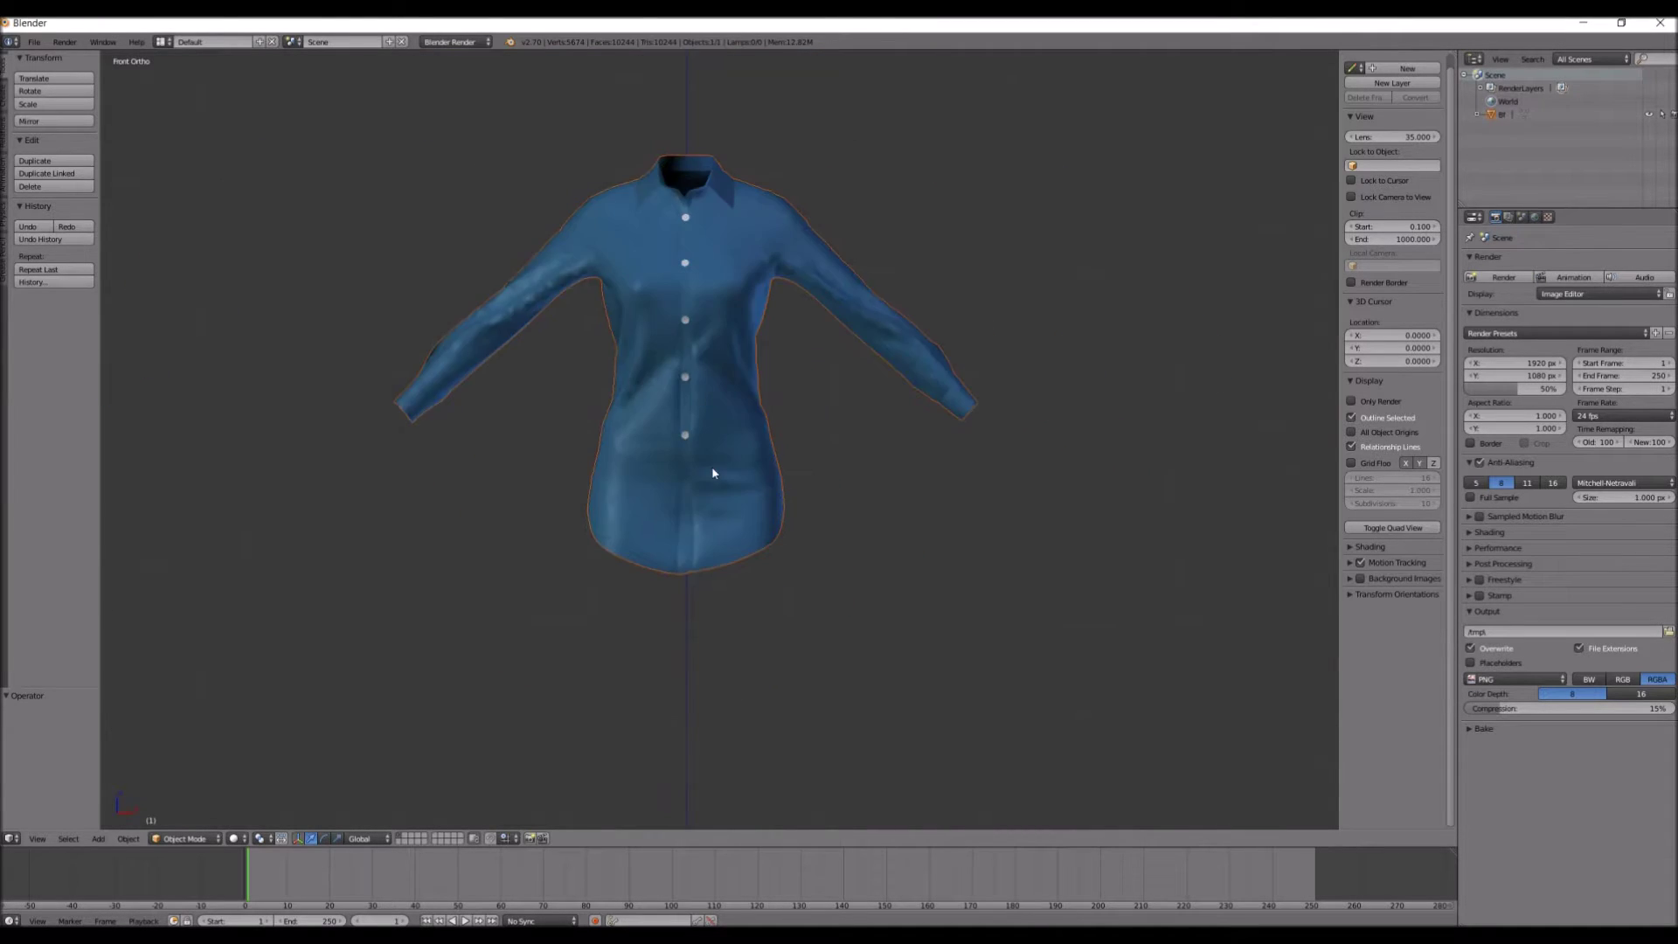
scroll(717, 345, "up", 2)
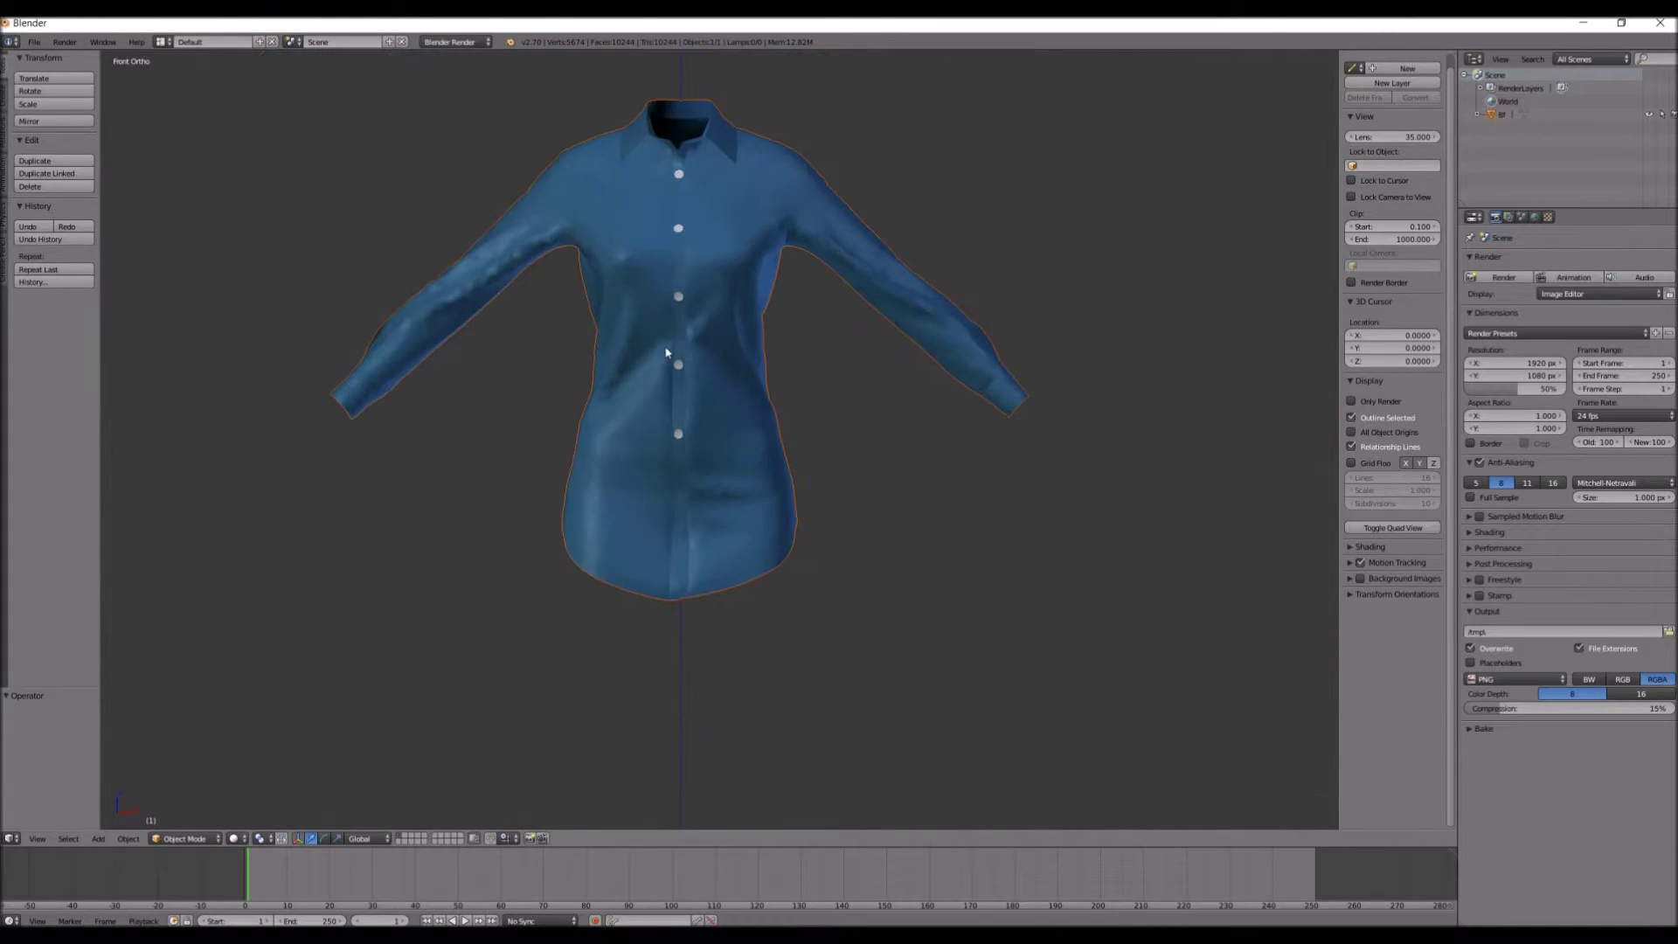
middle_click_drag(666, 352, 699, 345)
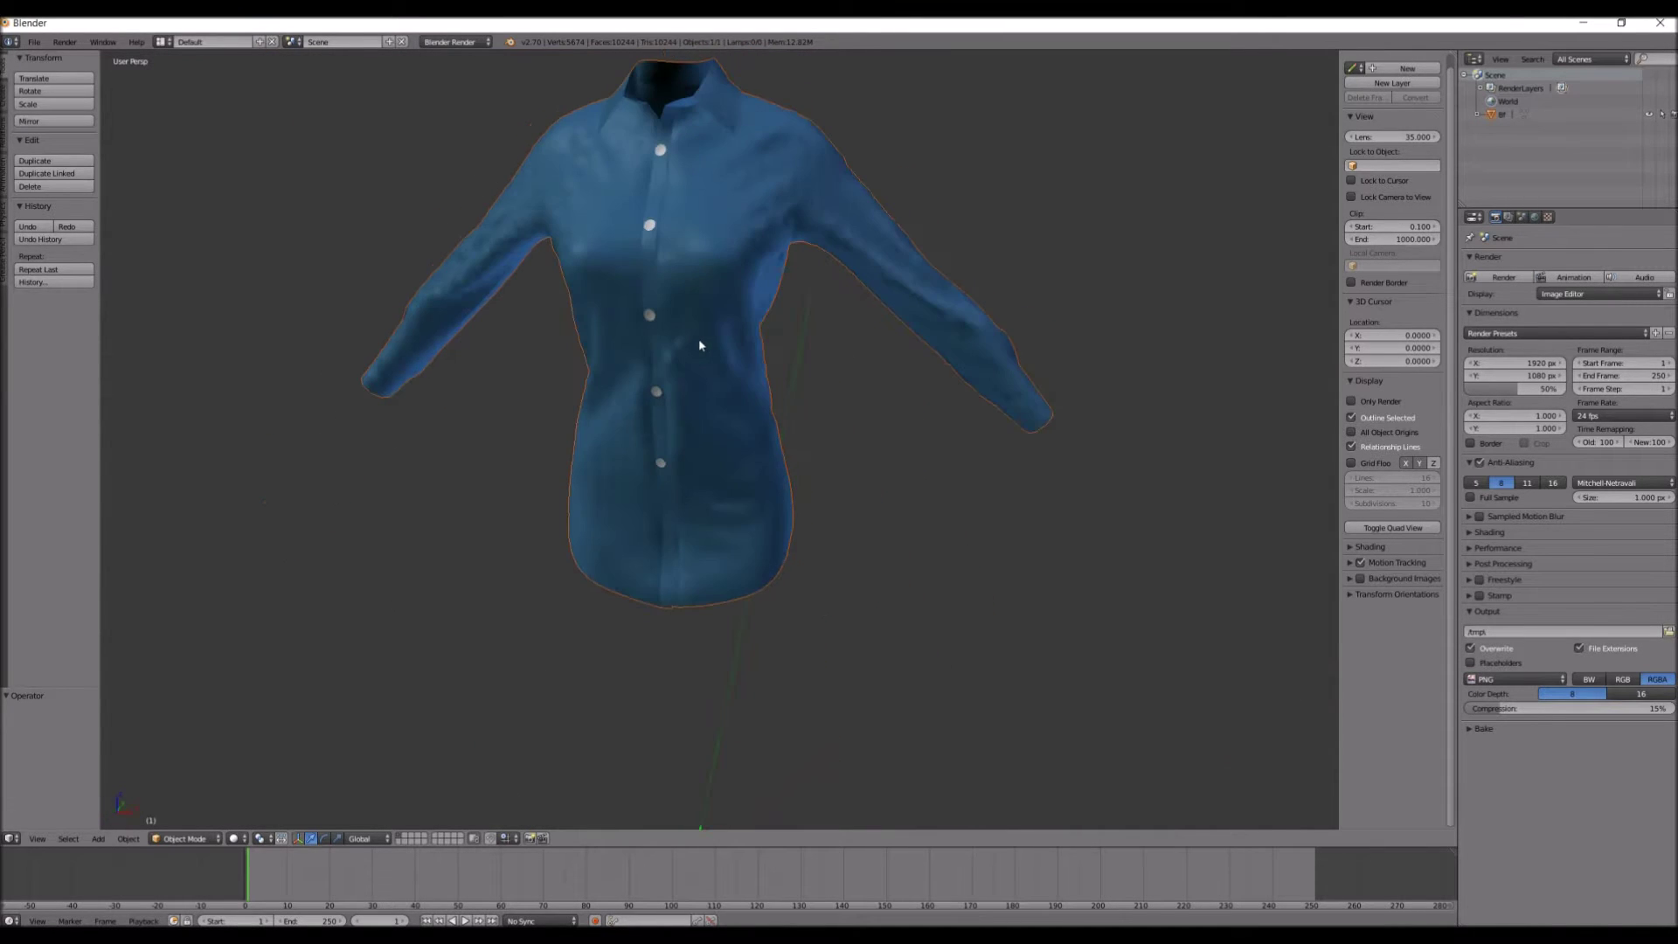
key("KP_1")
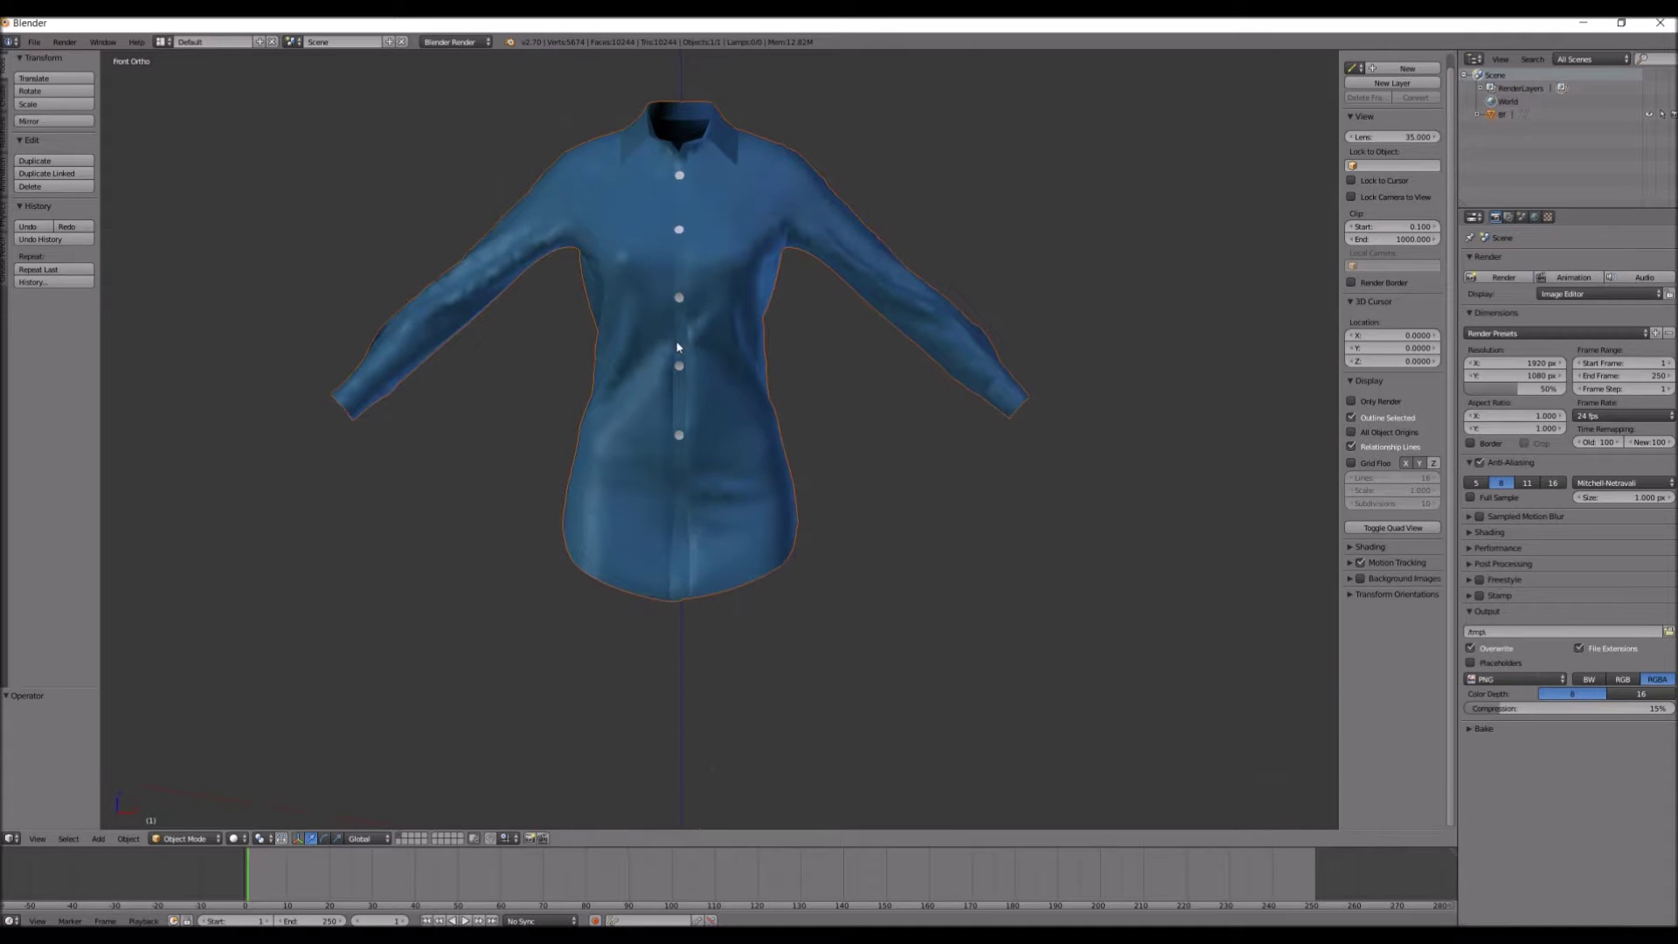
middle_click_drag(676, 347, 536, 394, "shift")
scroll(760, 367, "up", 2)
scroll(761, 367, "down", 1)
key("KP_1")
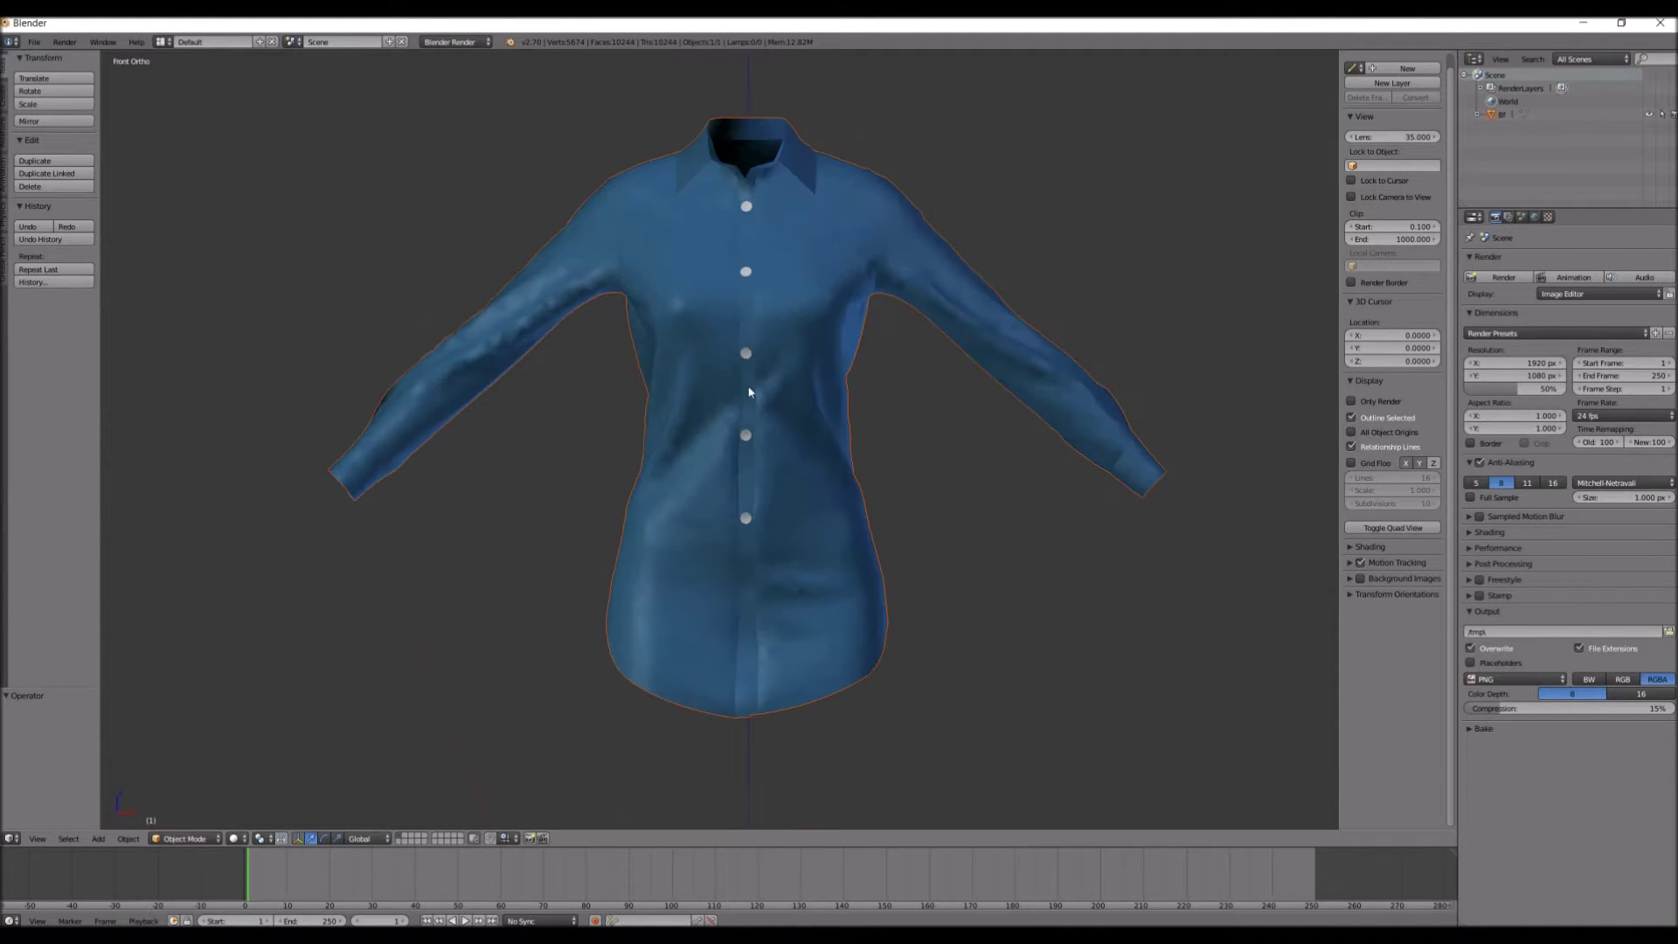
Select the shirt and examine the density of its mesh in Edit Mode, returning to Object Mode
right_click(747, 389)
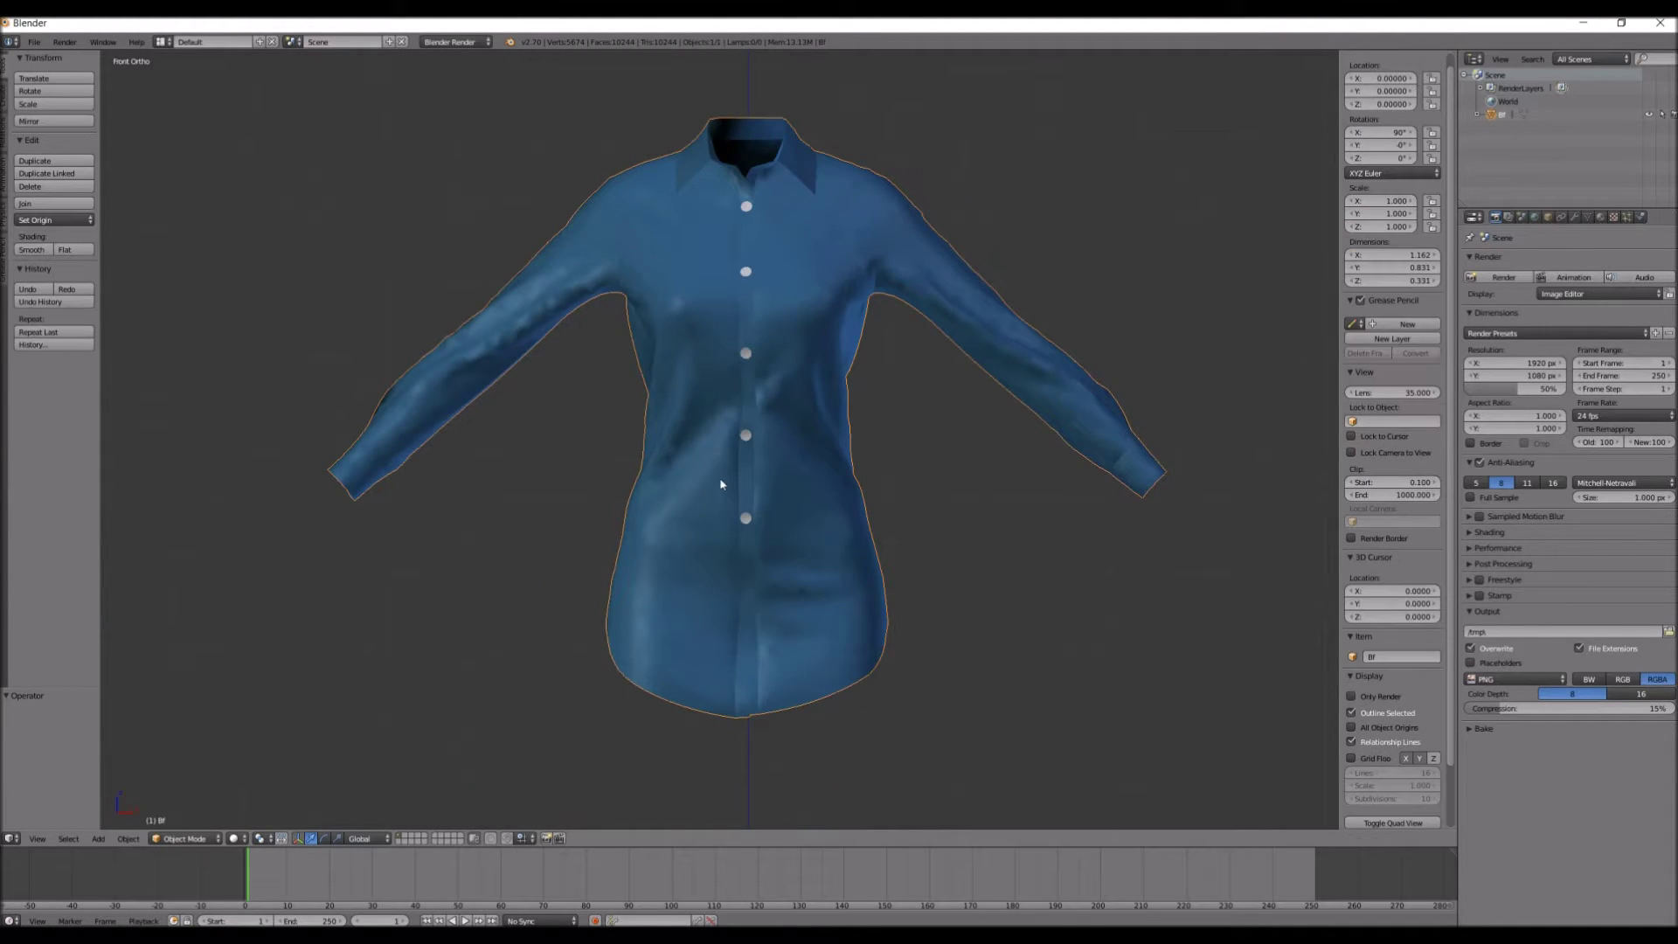
key("Tab")
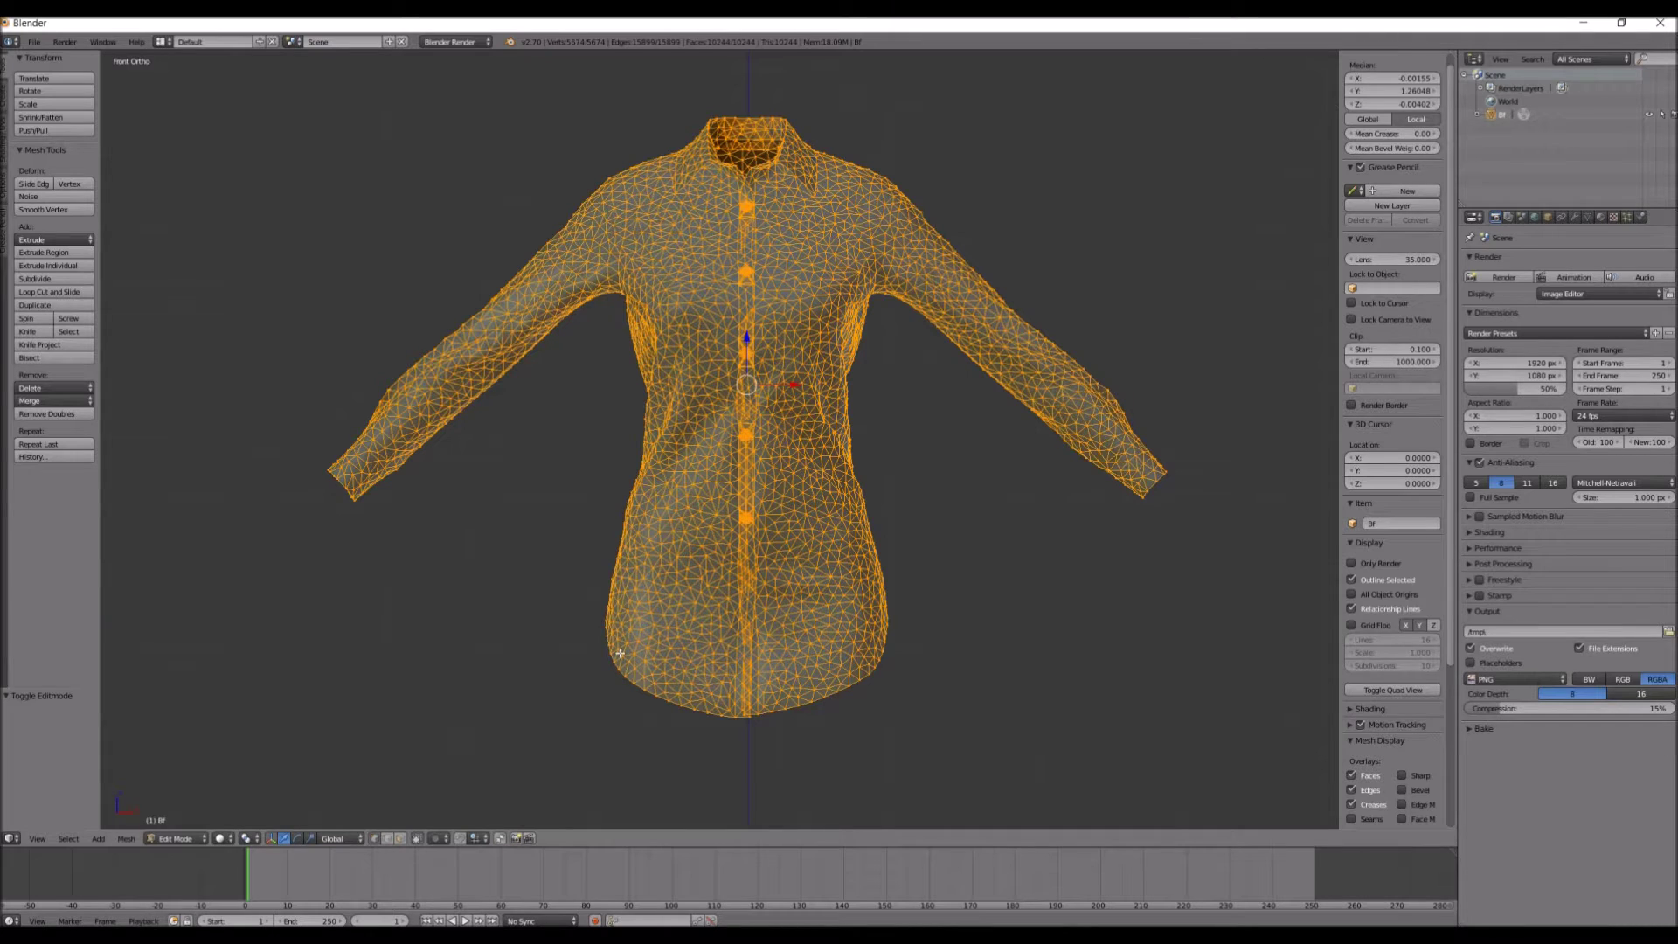
key("Tab")
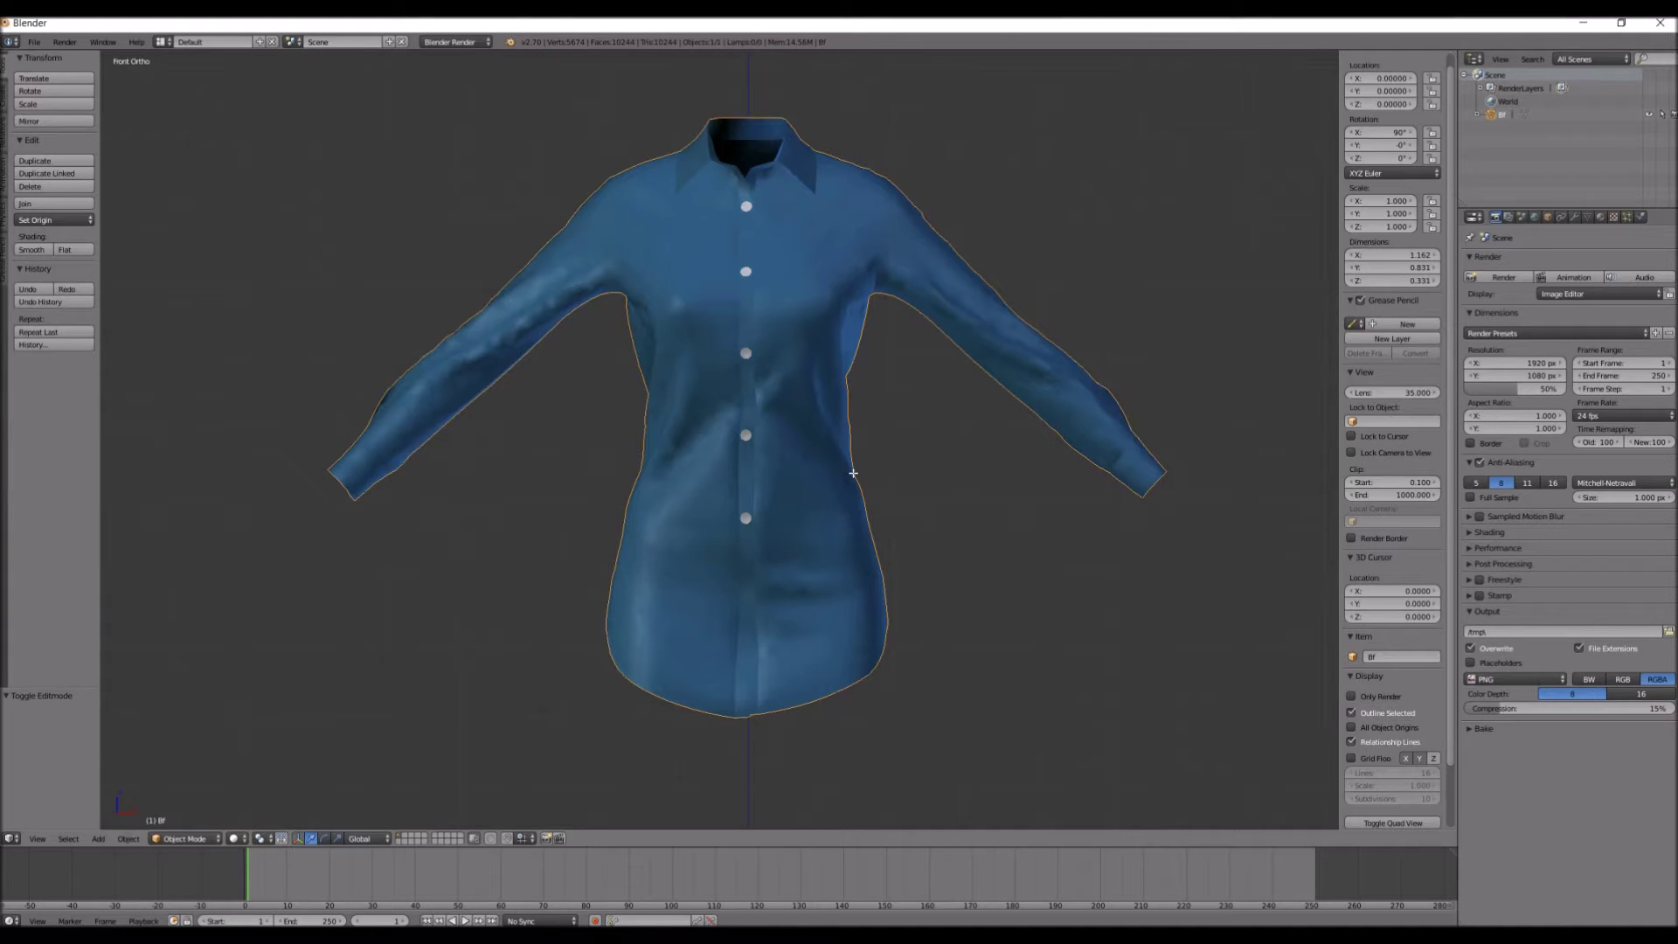
key("Tab")
key("Tab")
key("Tab")
key("Tab")
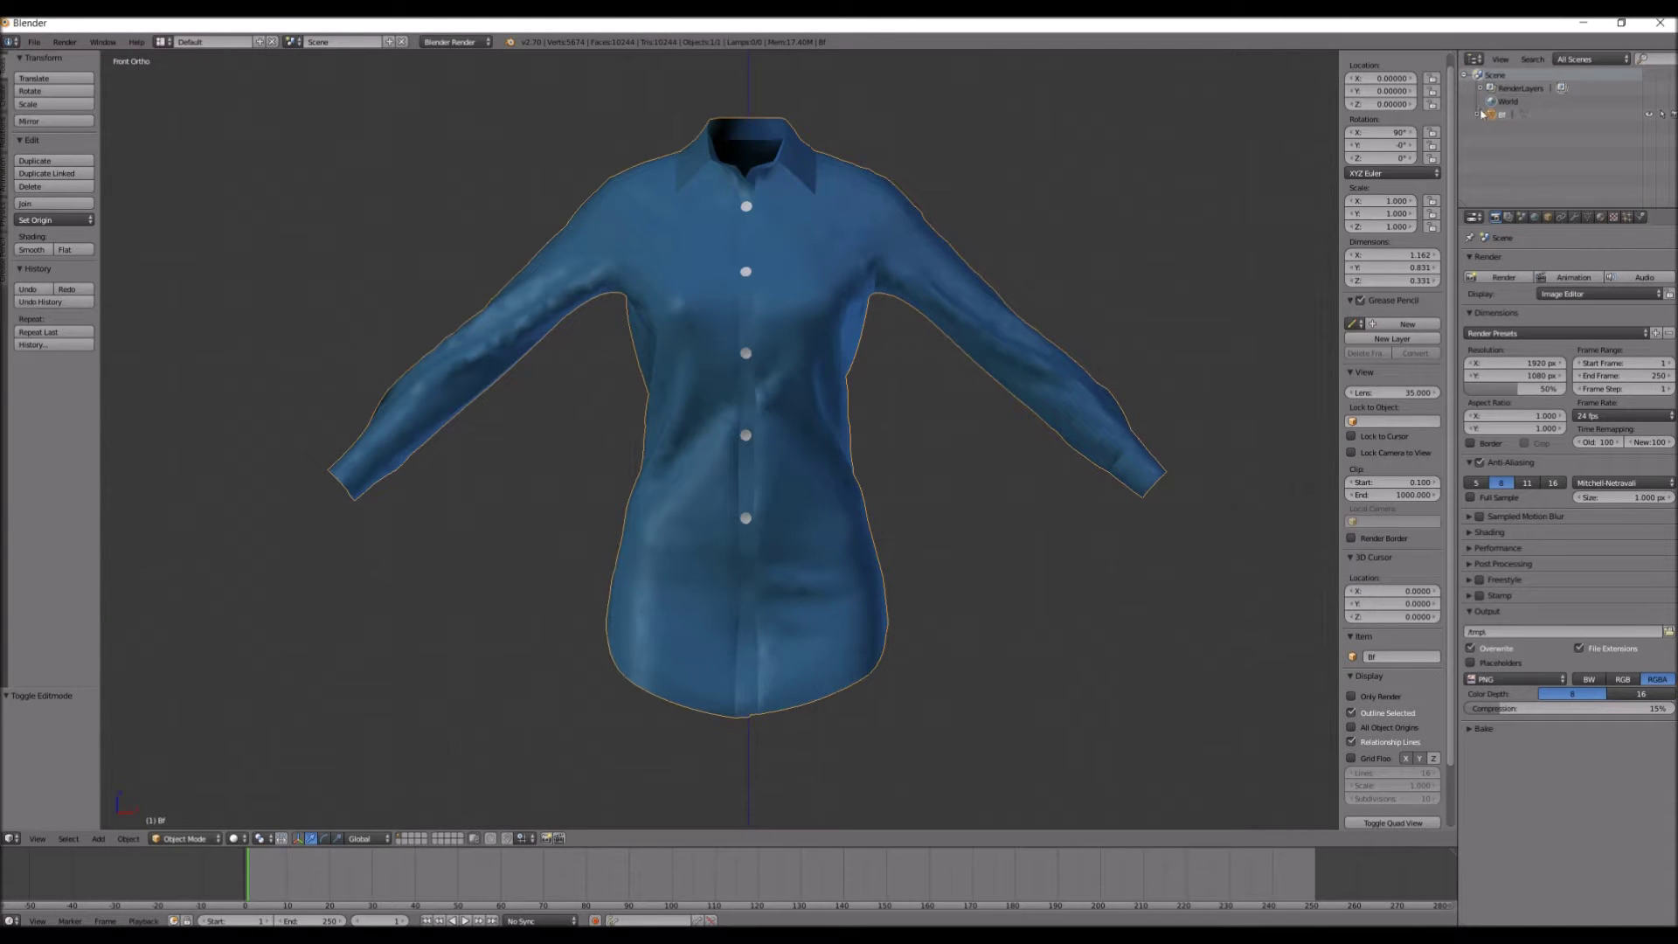
Add a Decimate modifier to the shirt, lower its ratio to leave about 9600 faces, and apply it
left_click(1574, 217)
left_click(1527, 262)
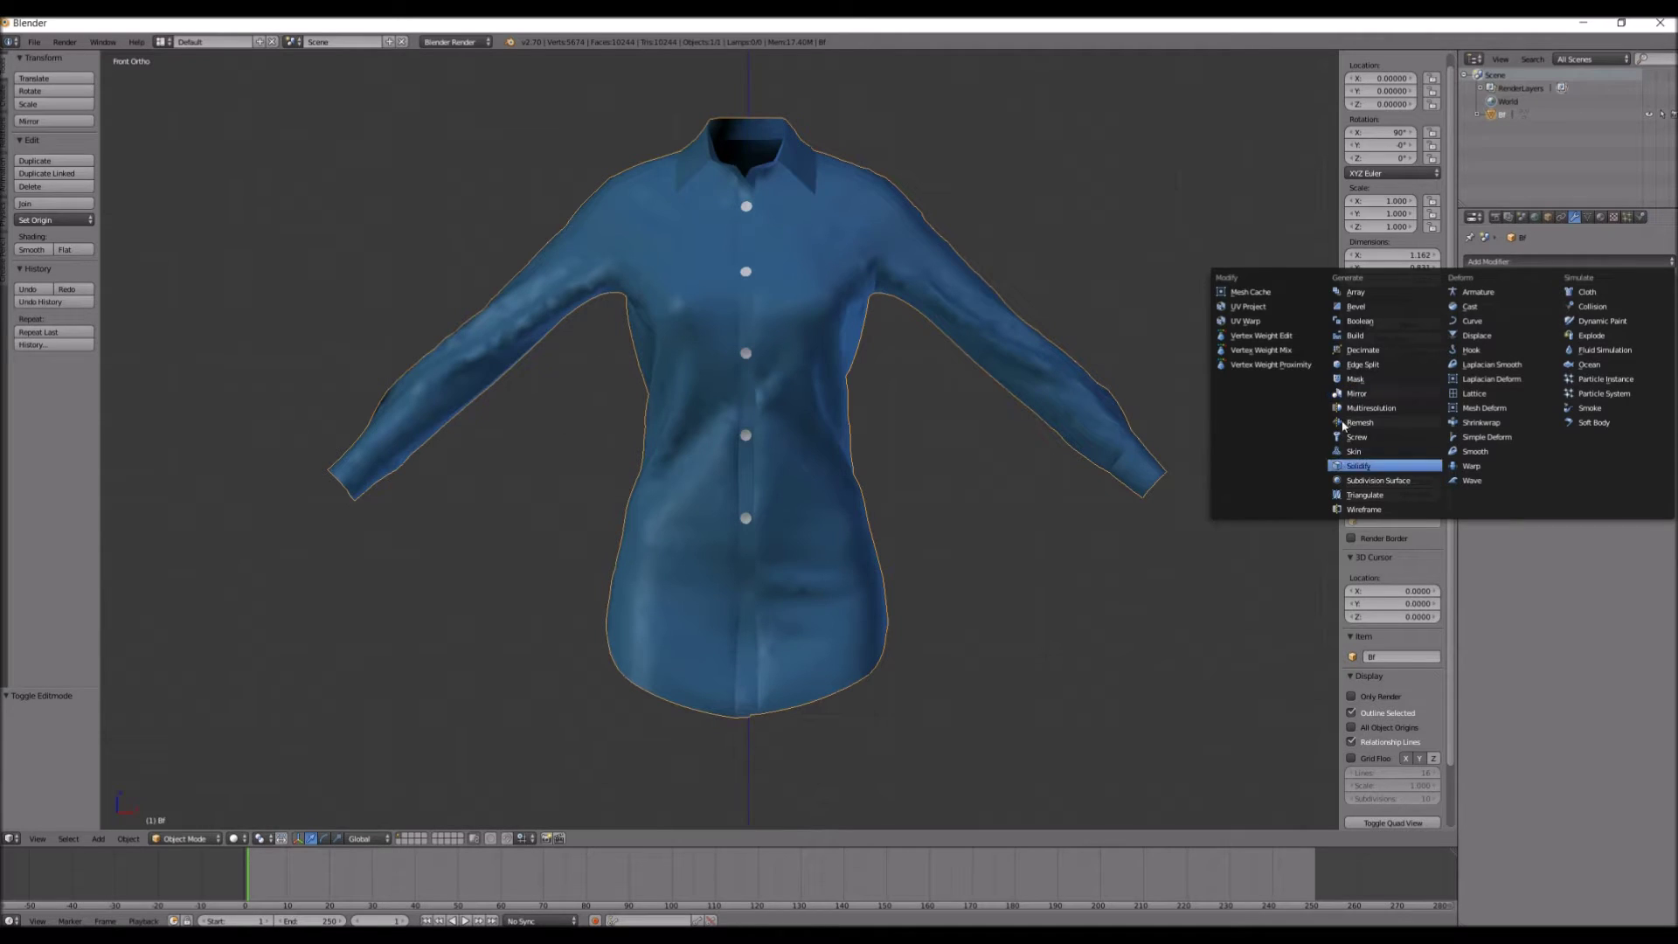
left_click(1362, 350)
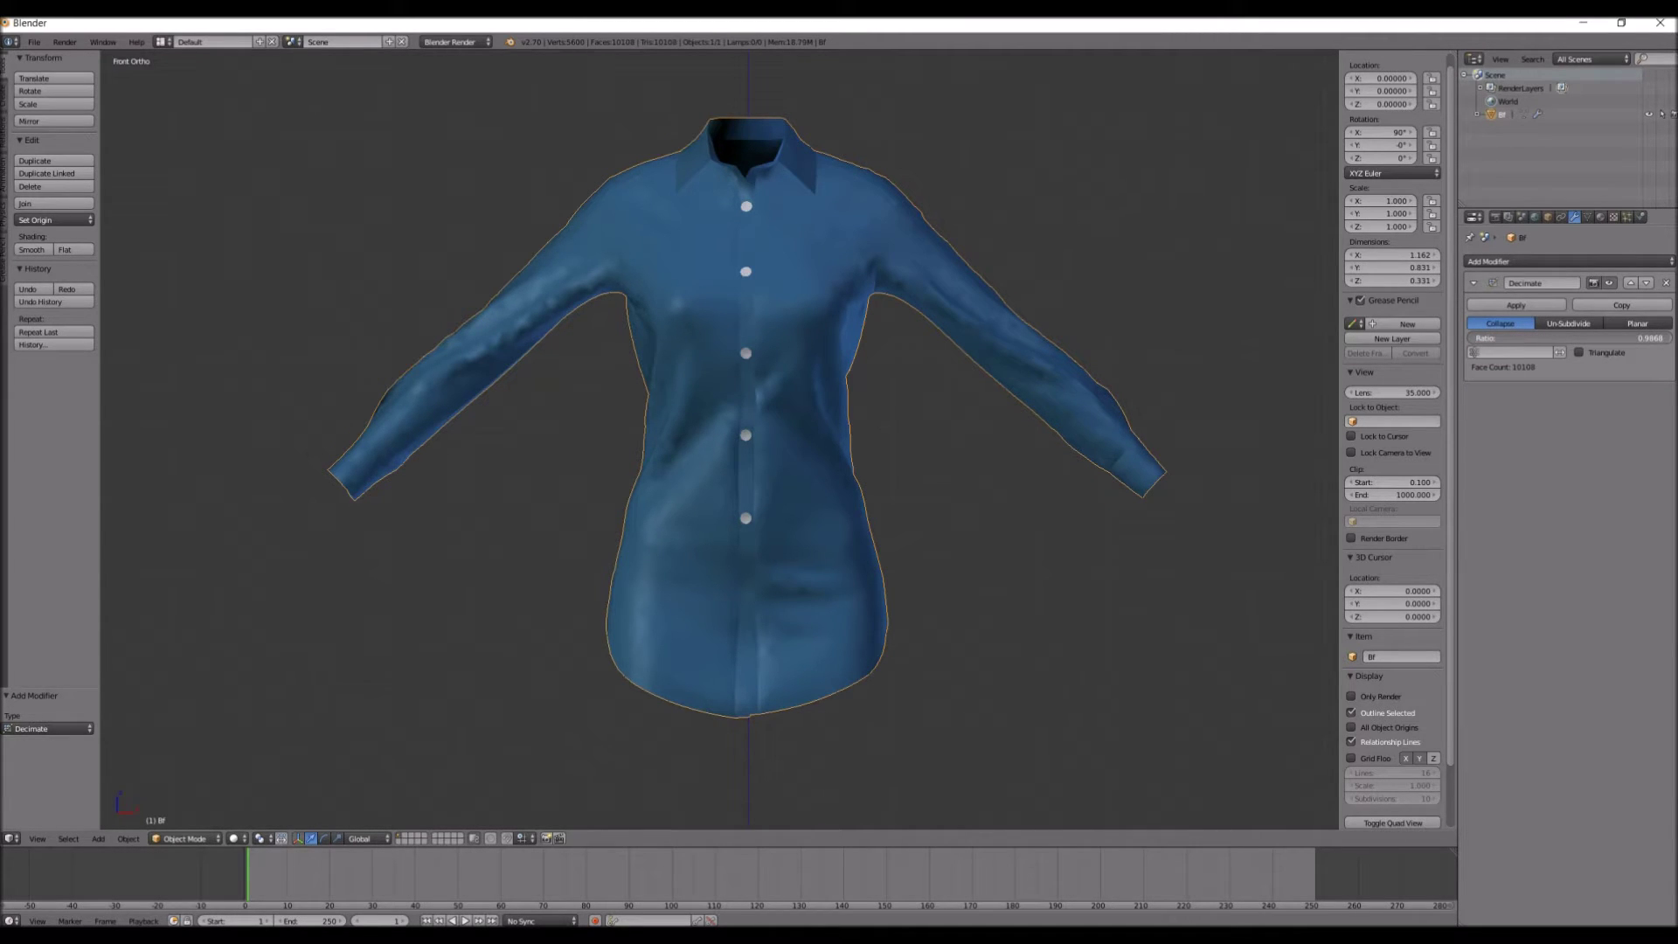
left_click_drag(1568, 339, 1564, 338)
left_click_drag(1572, 338, 1564, 338)
left_click(1516, 305)
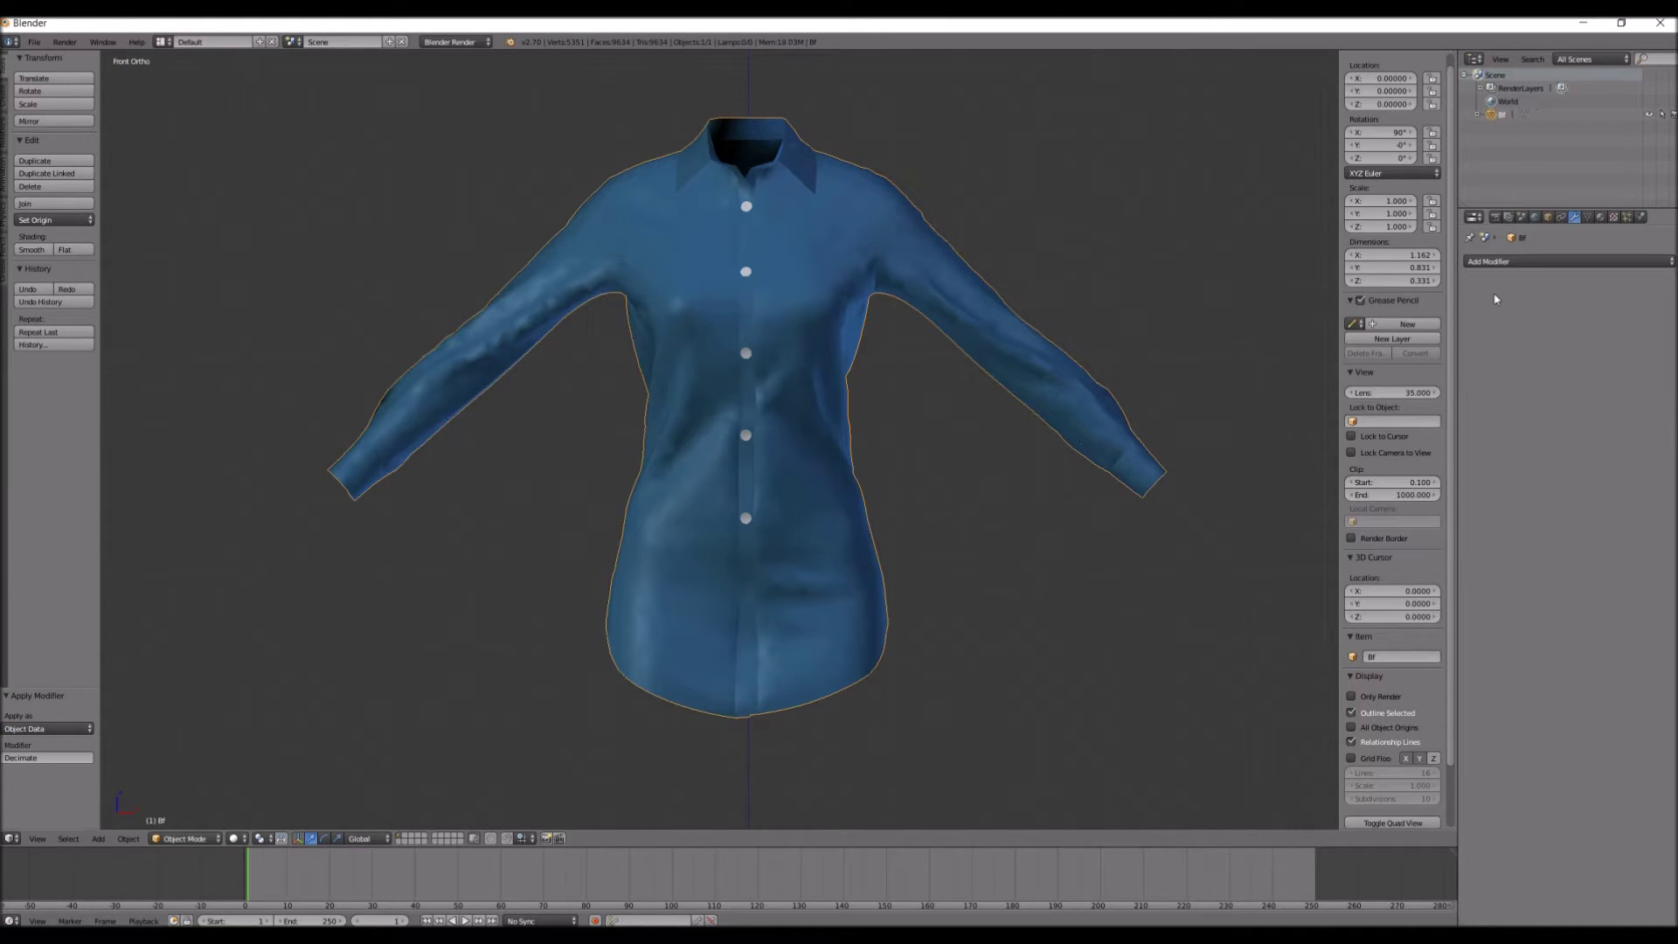
Decimate the shirt again to about 8480 faces and check the reduced mesh in Edit Mode
left_click(1485, 262)
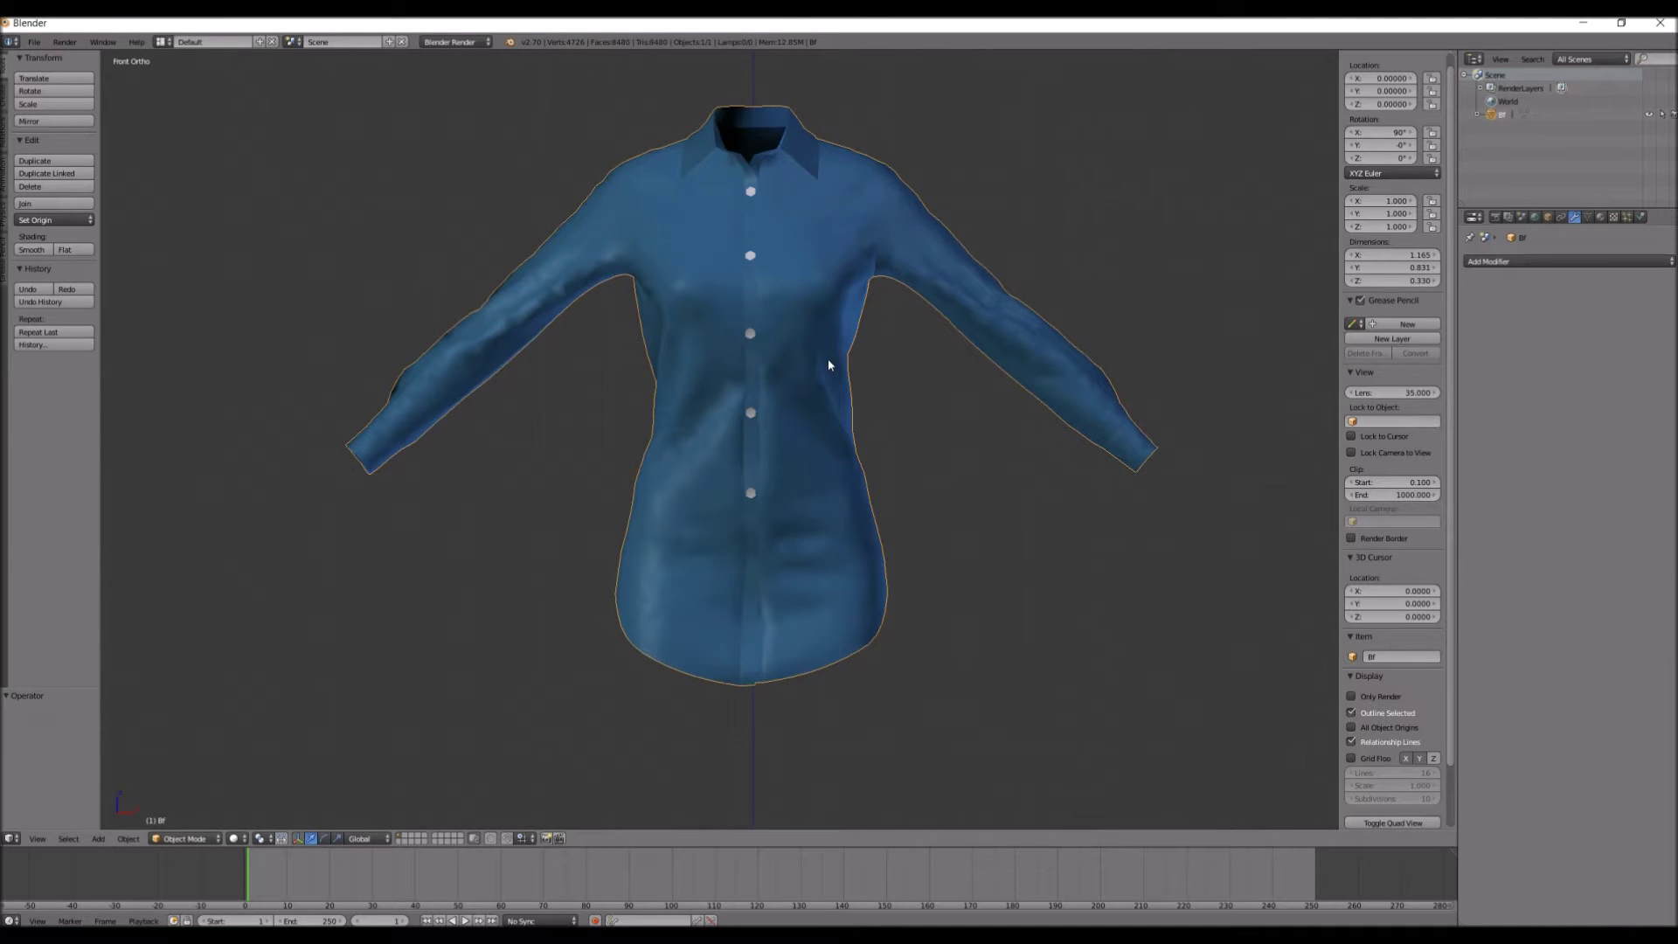
key("Tab")
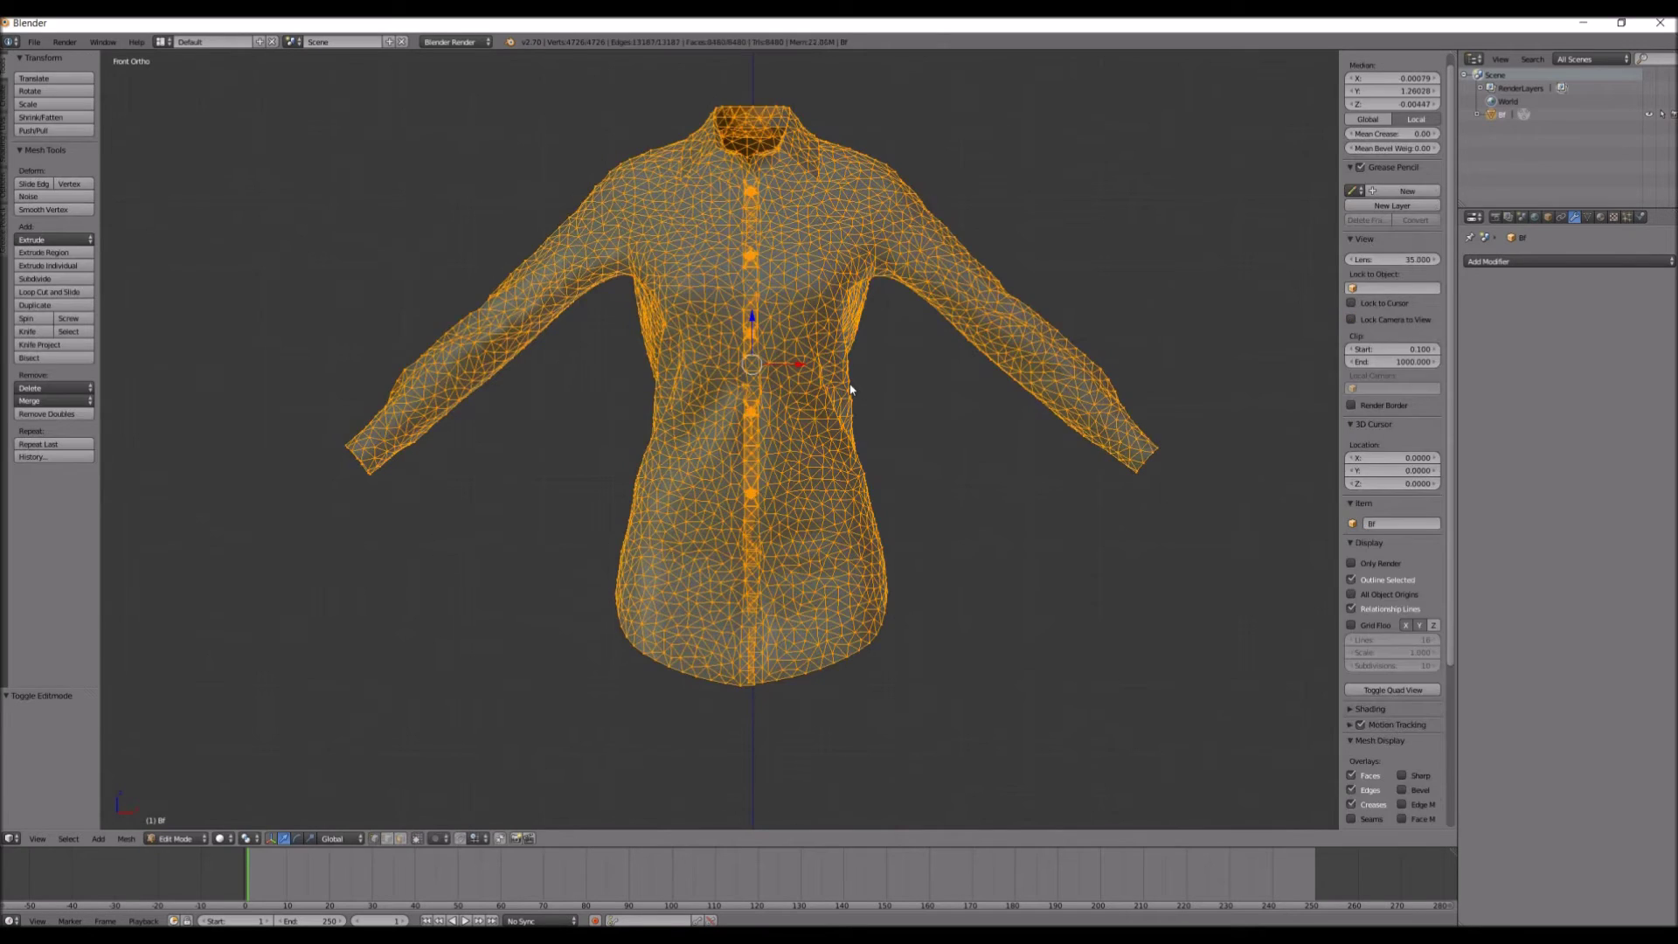
key("Tab")
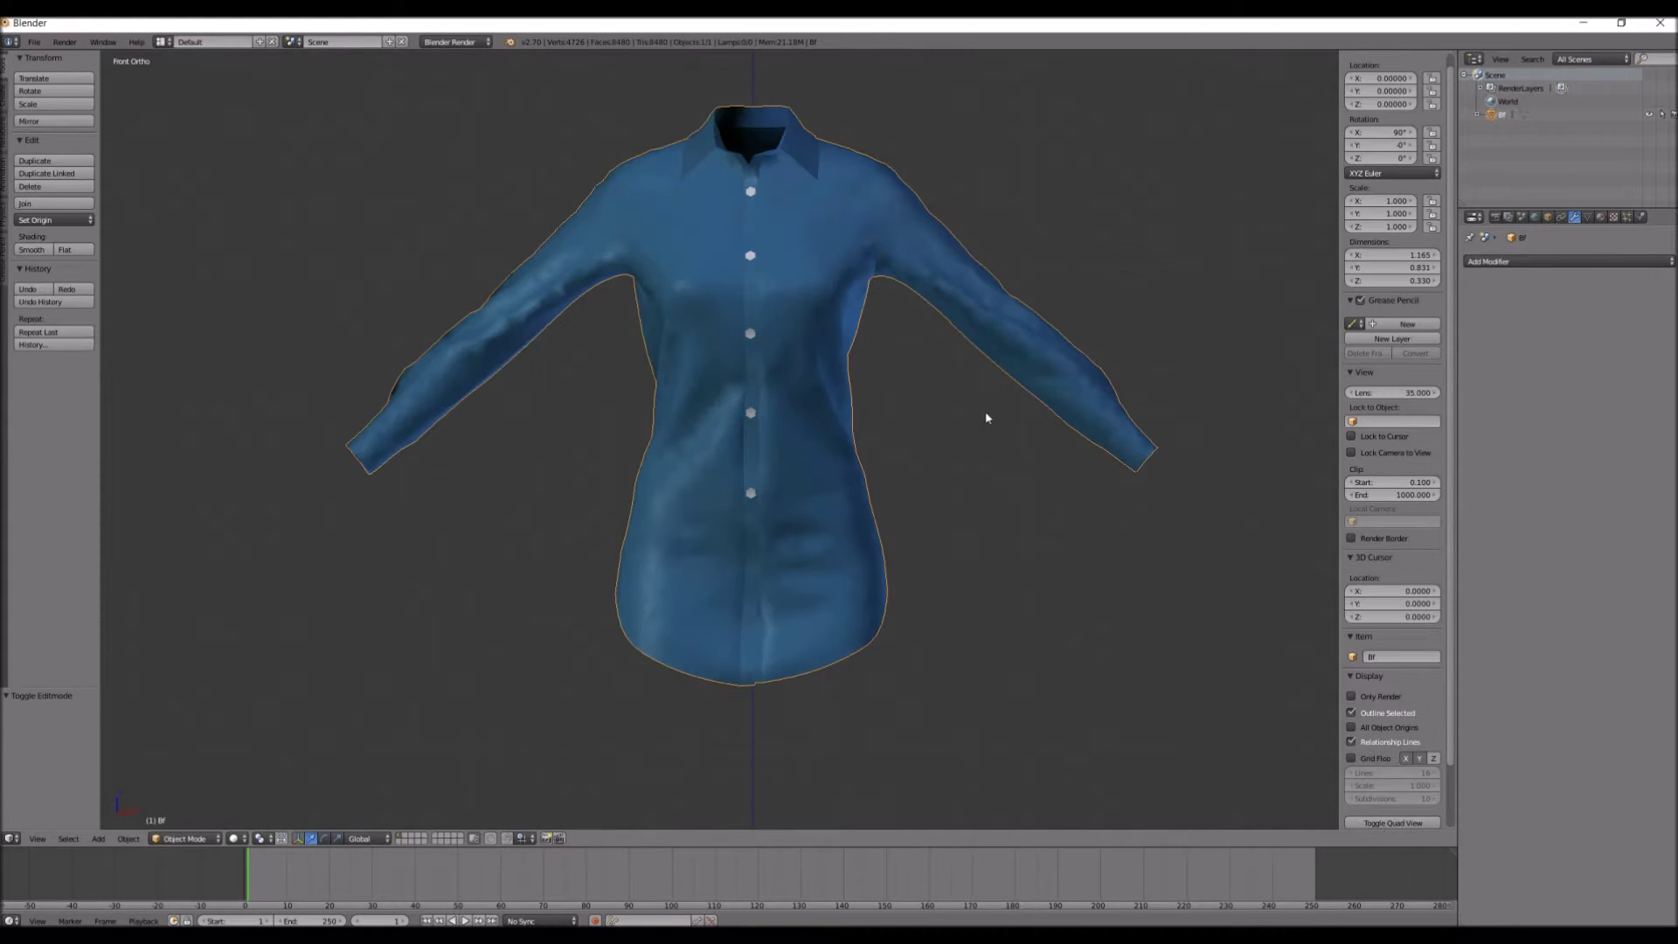
left_click(1490, 261)
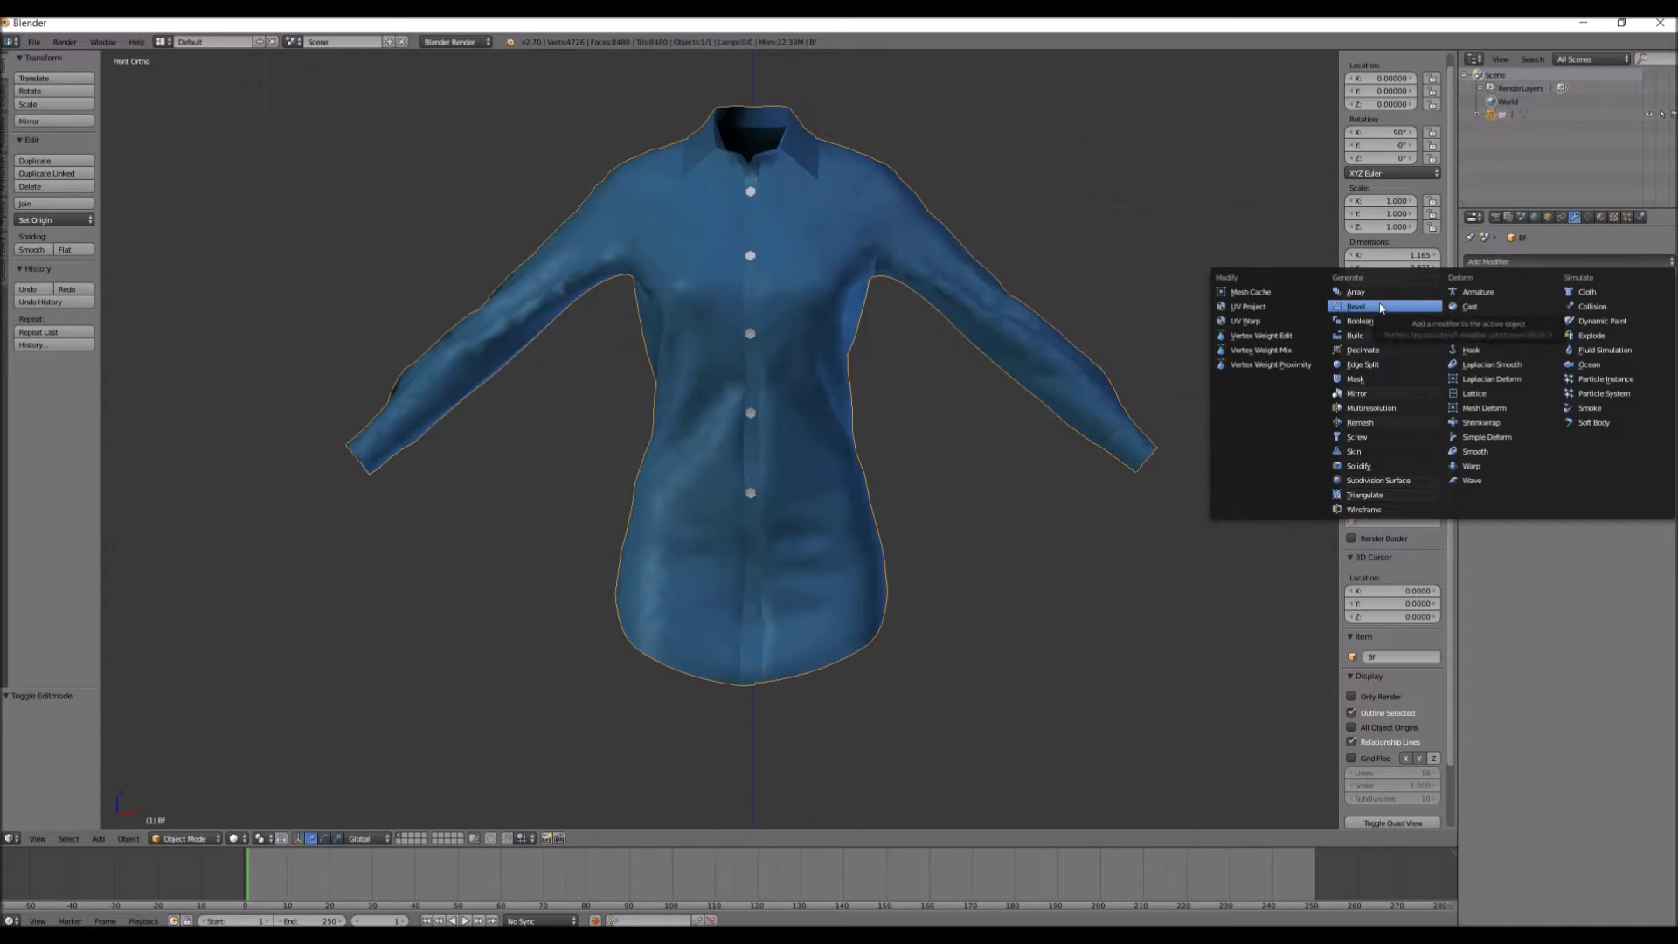
left_click(1363, 350)
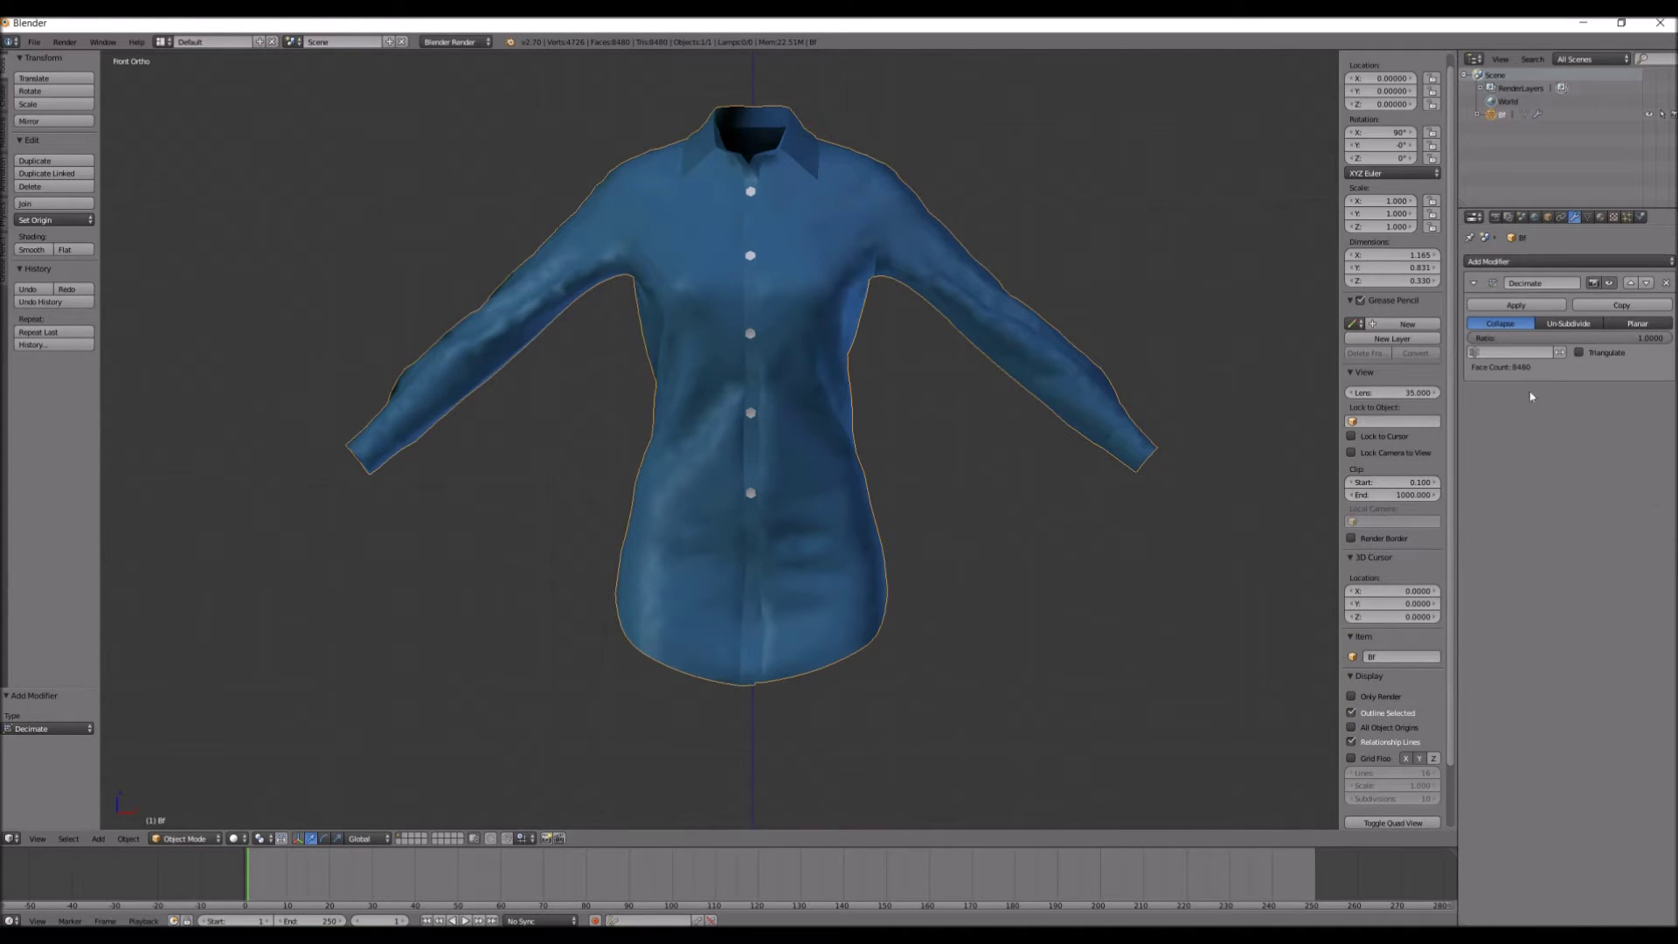
key("ctrl+z")
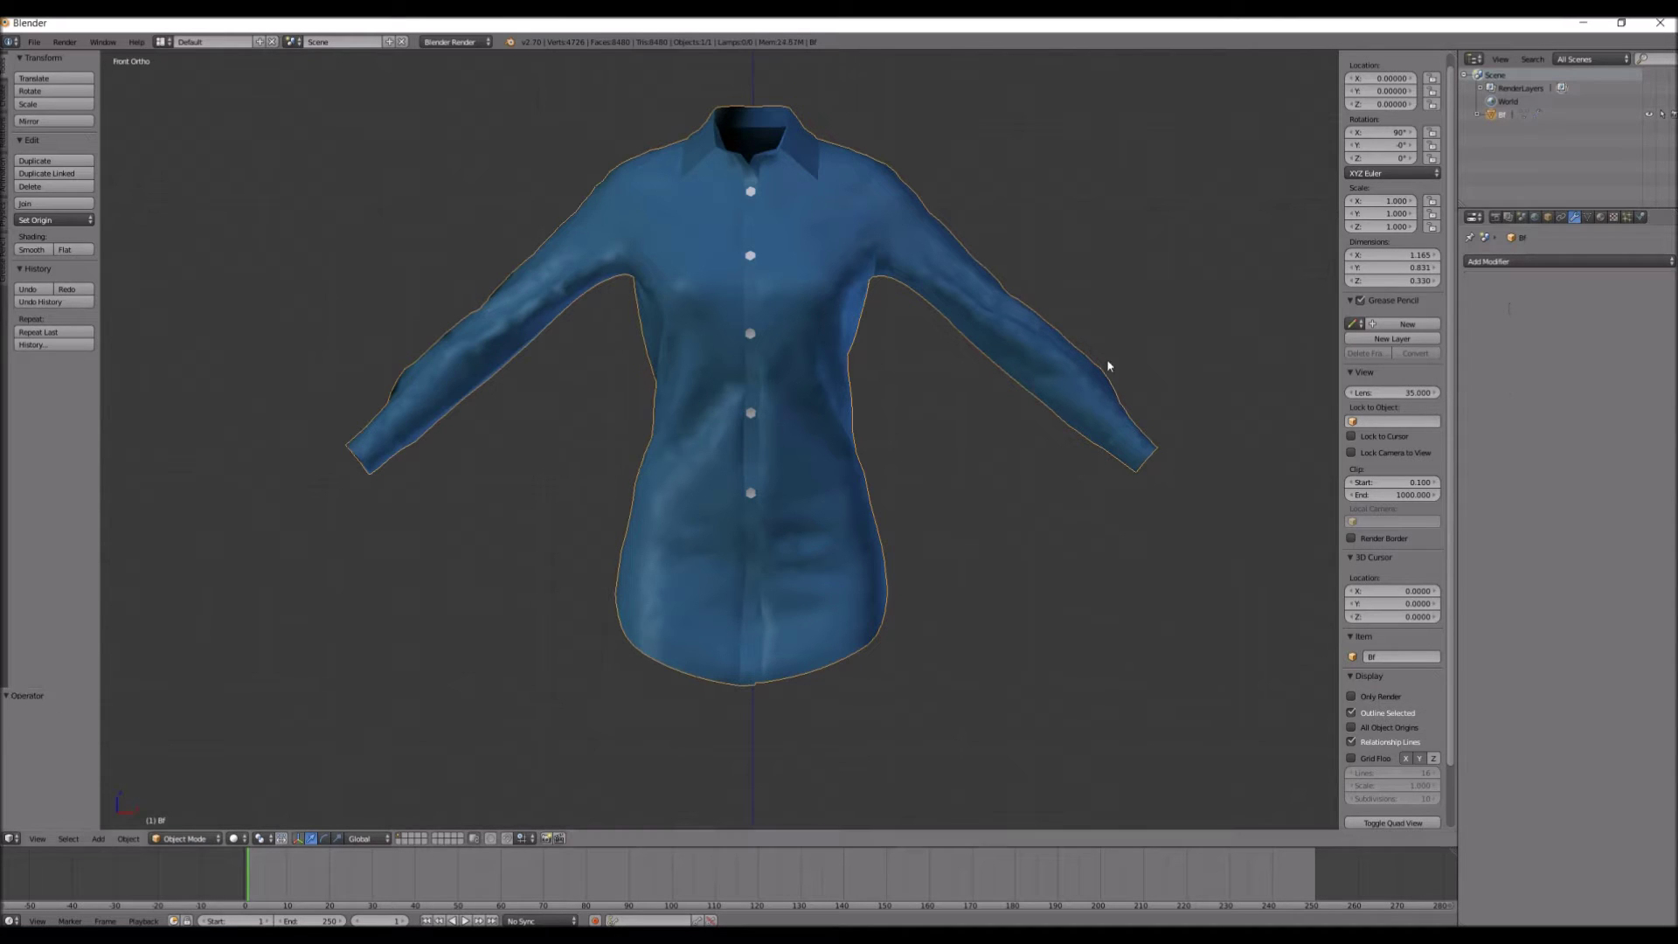
Enter Edit Mode, clear the selection, and select the bottom hem edges at the shirt's button placket
middle_click_drag(983, 259, 727, 233)
key("KP_1")
key("Tab")
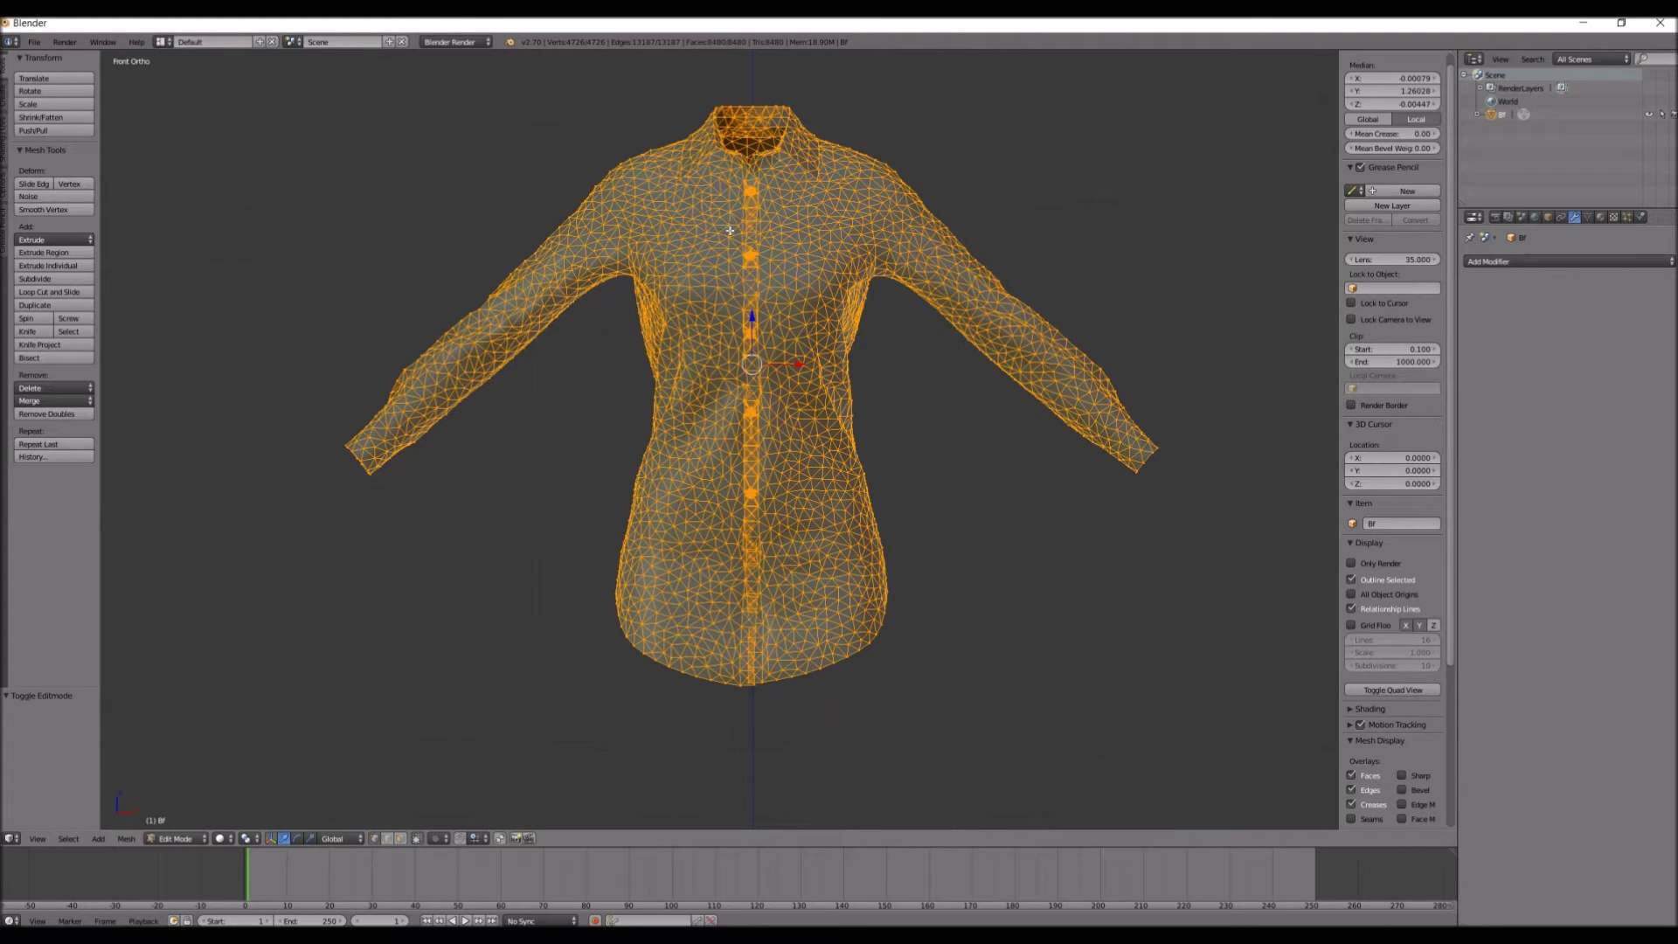
key("a")
middle_click_drag(711, 557, 577, 520, "shift")
scroll(772, 263, "up", 6)
scroll(653, 459, "up", 3)
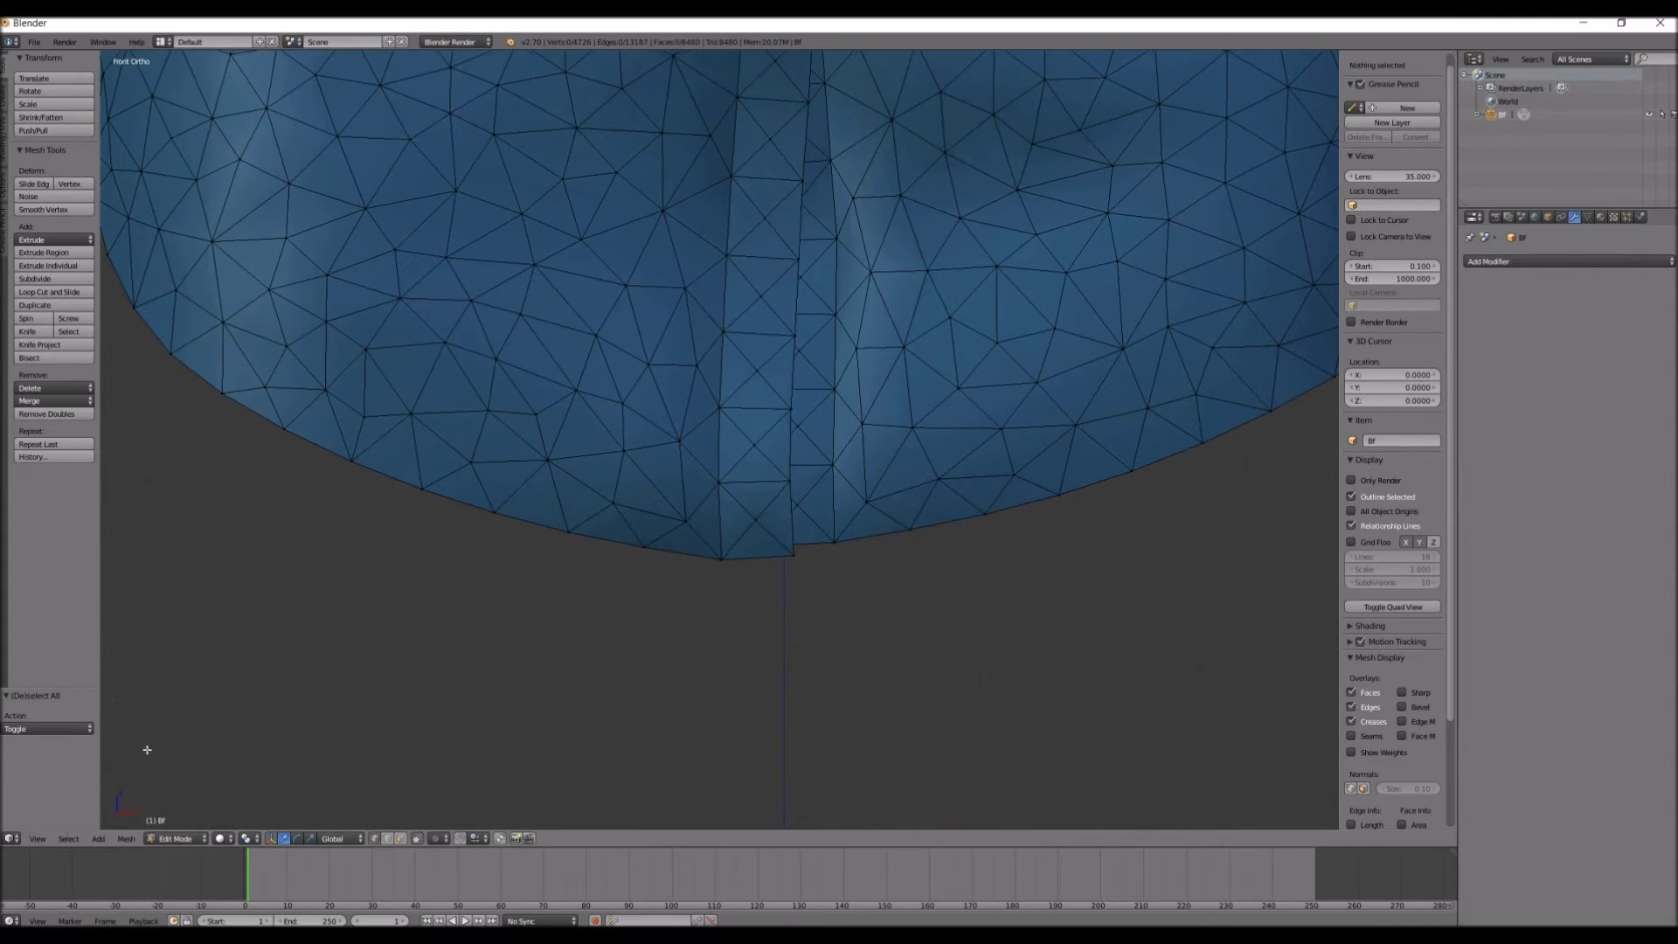
right_click(665, 563)
key("ctrl+z")
right_click(762, 556, "shift")
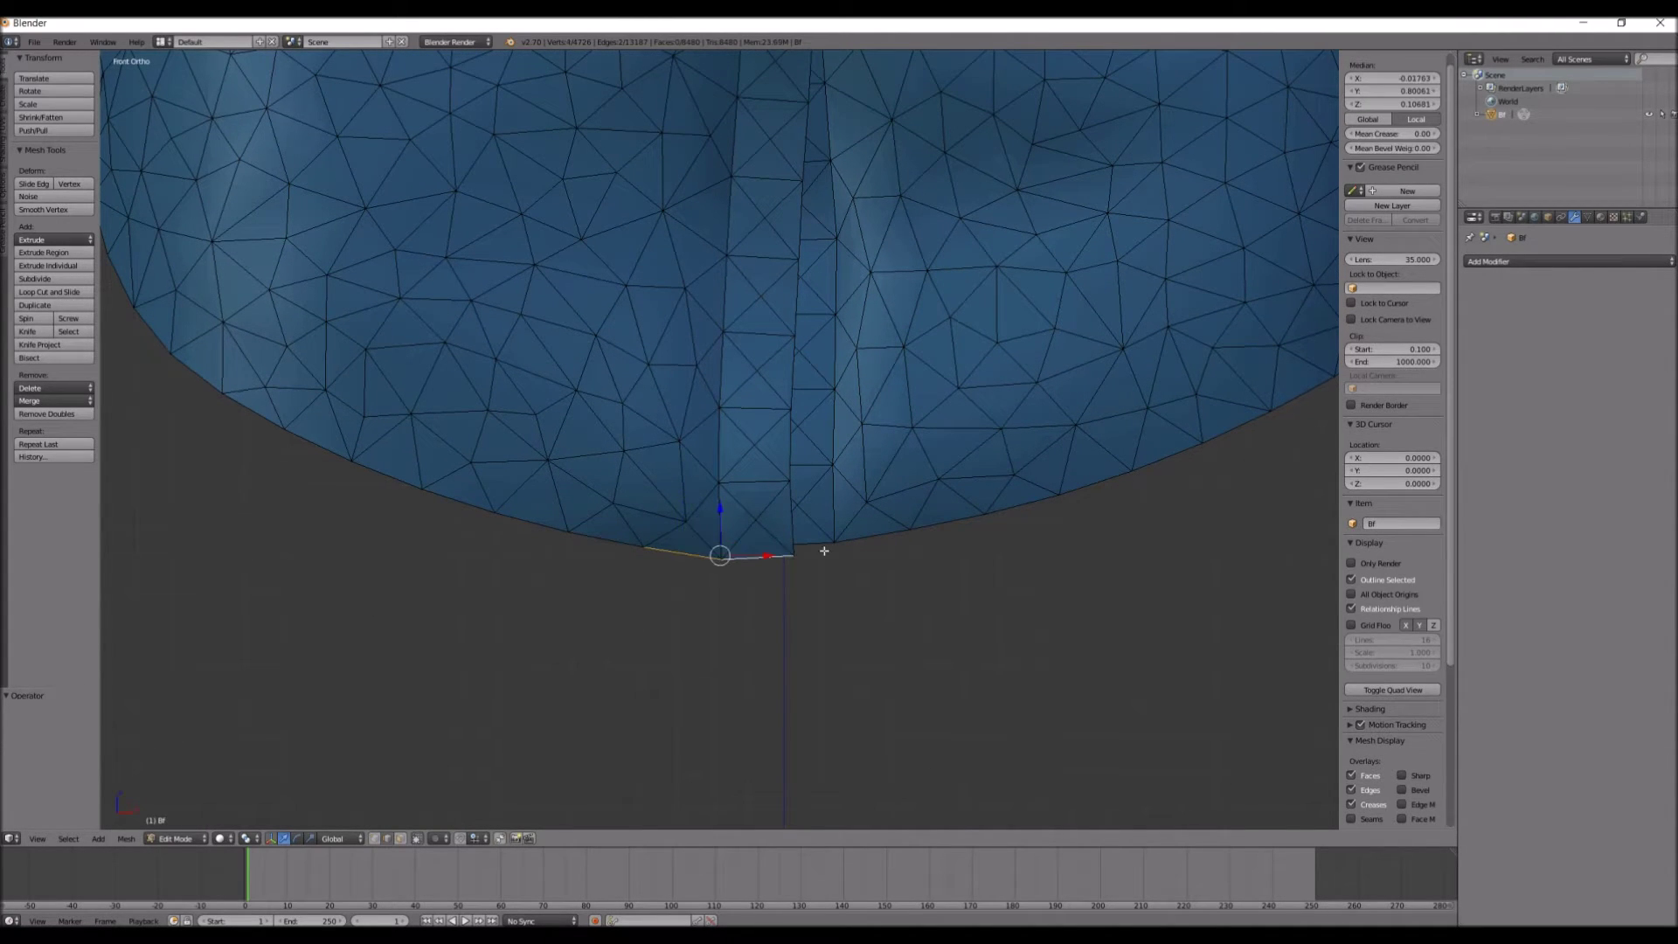
Extend the edge selection across the placket overlap and along the front hem toward the wearer's right side
right_click(822, 545, "shift")
right_click(617, 547, "shift")
right_click(542, 515, "shift")
right_click(468, 499, "shift")
right_click(402, 480, "shift")
right_click(322, 467, "shift")
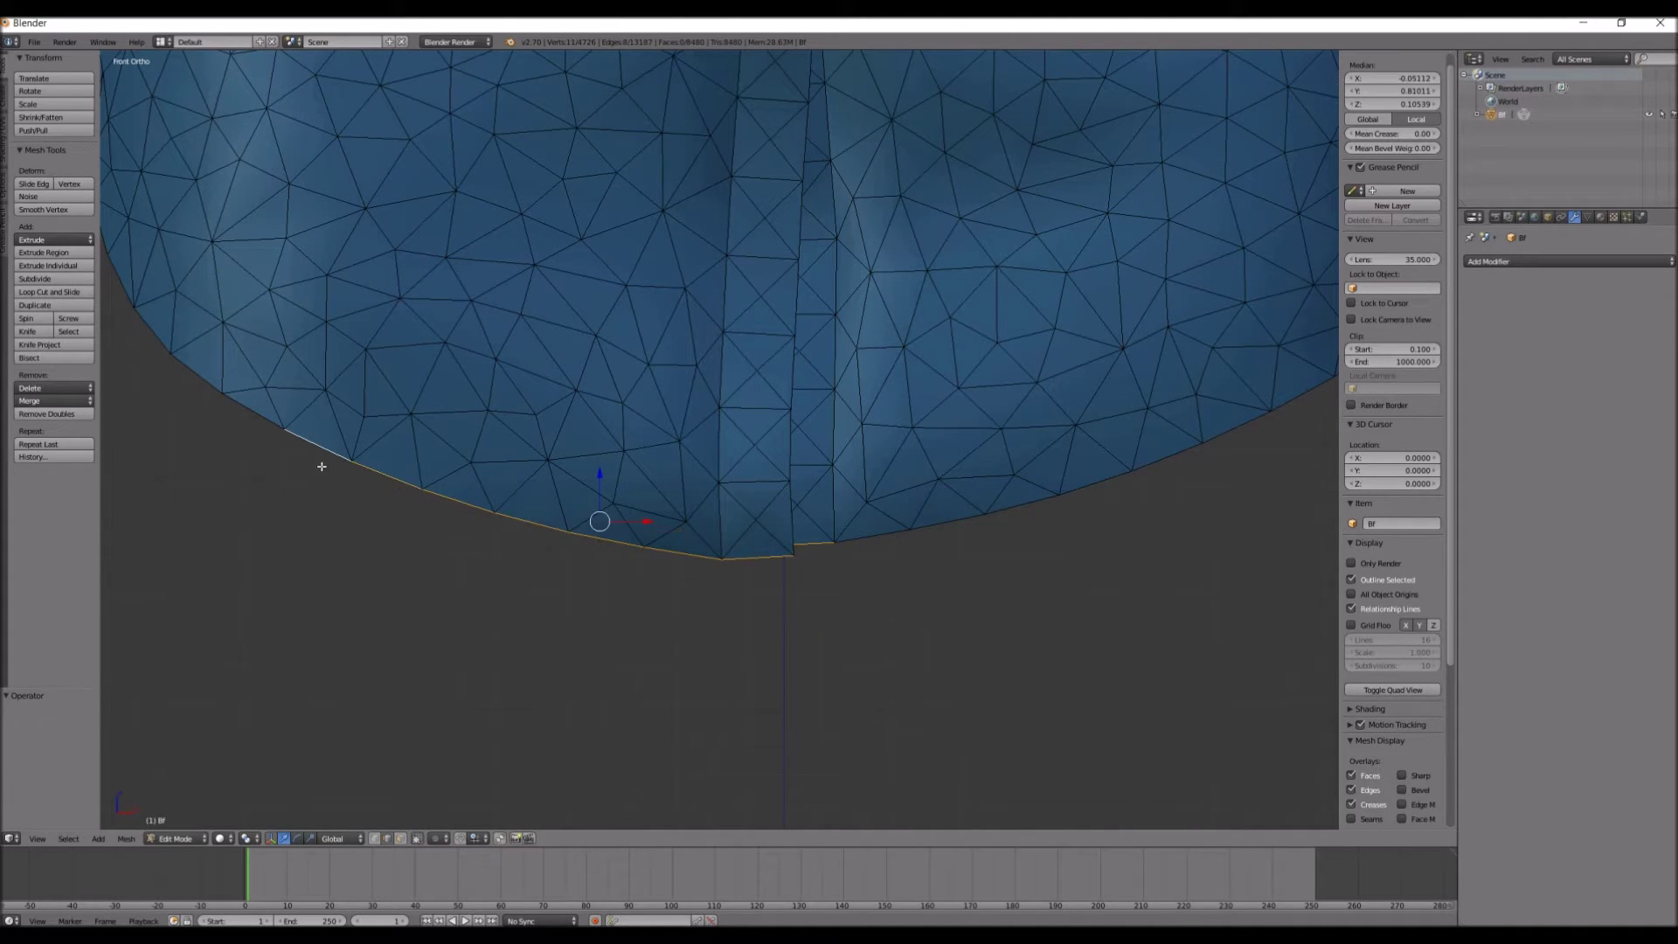
right_click(241, 392, "shift")
key("ctrl+z")
right_click(236, 405, "shift")
right_click(192, 368, "shift")
Complete the edge selection around the shirt's entire bottom hem and check it from the side and below
scroll(379, 443, "down", 4)
middle_click_drag(424, 436, 431, 503, "shift")
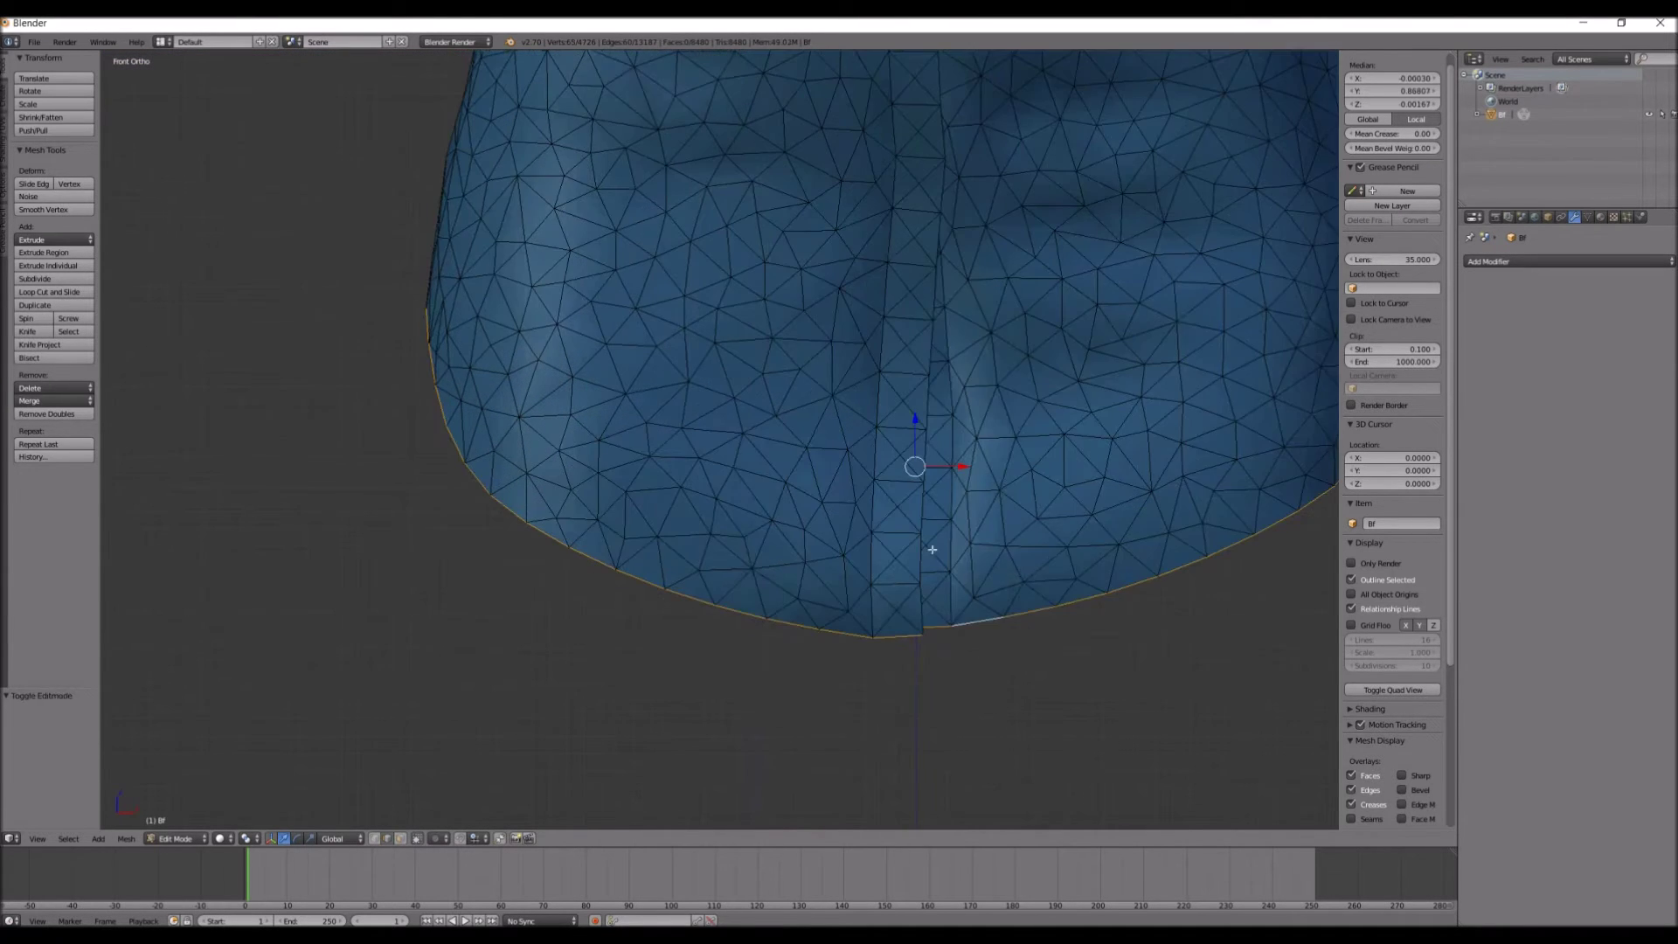
middle_click_drag(1000, 554, 816, 494, "shift")
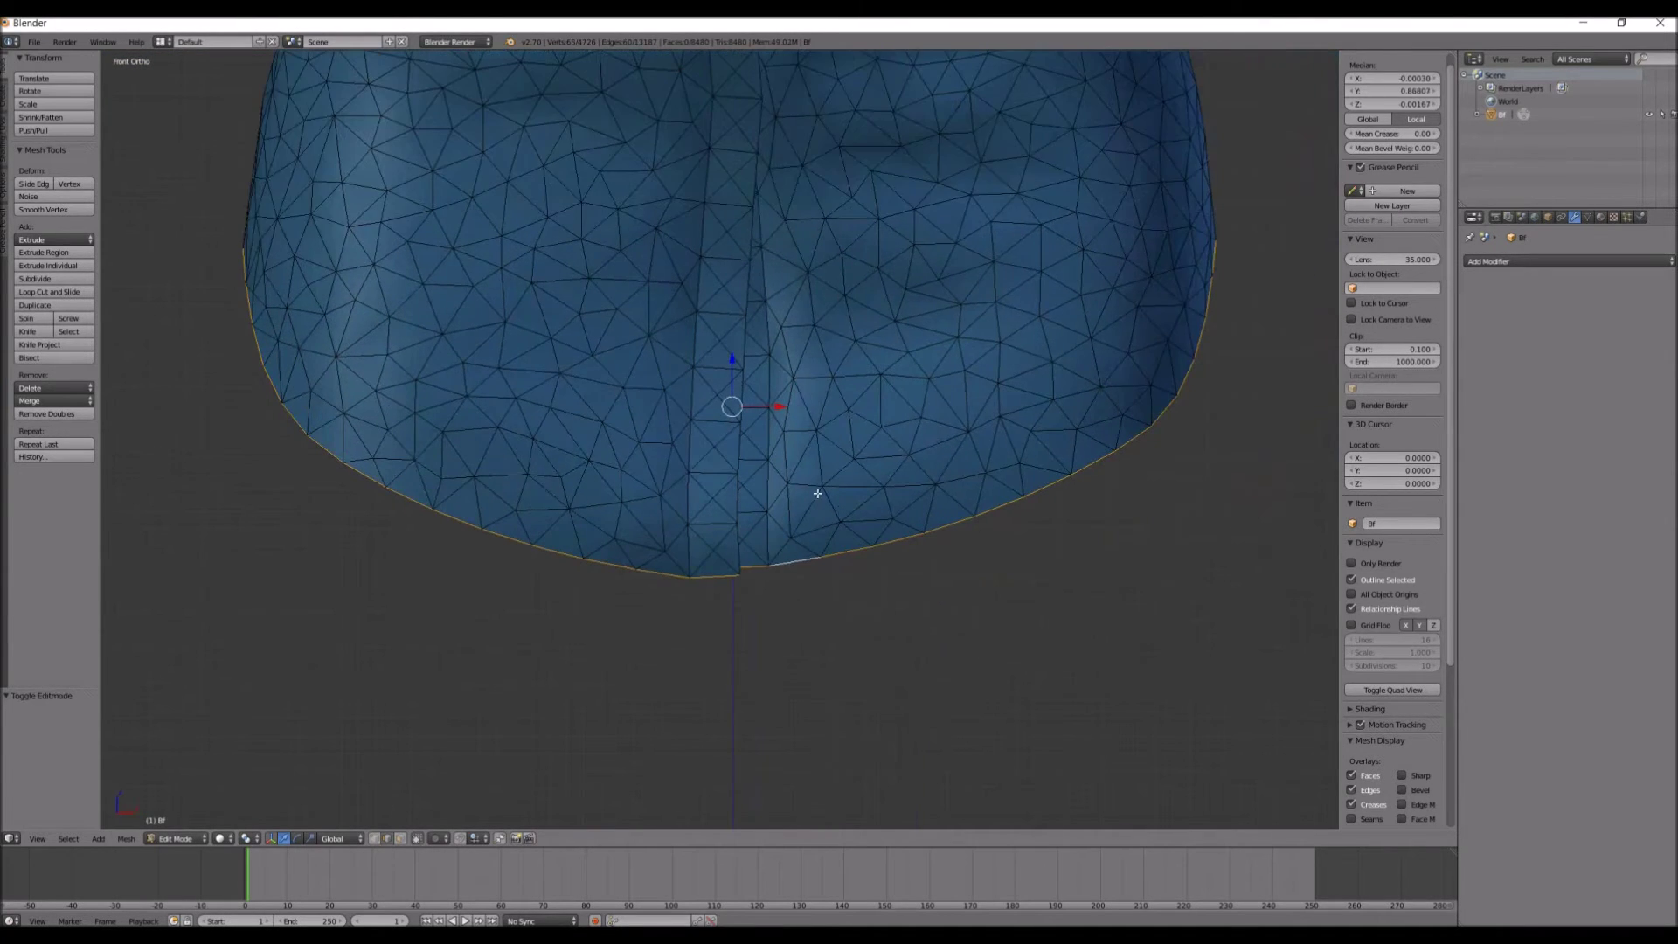
middle_click_drag(988, 476, 839, 569)
scroll(880, 419, "down", 3)
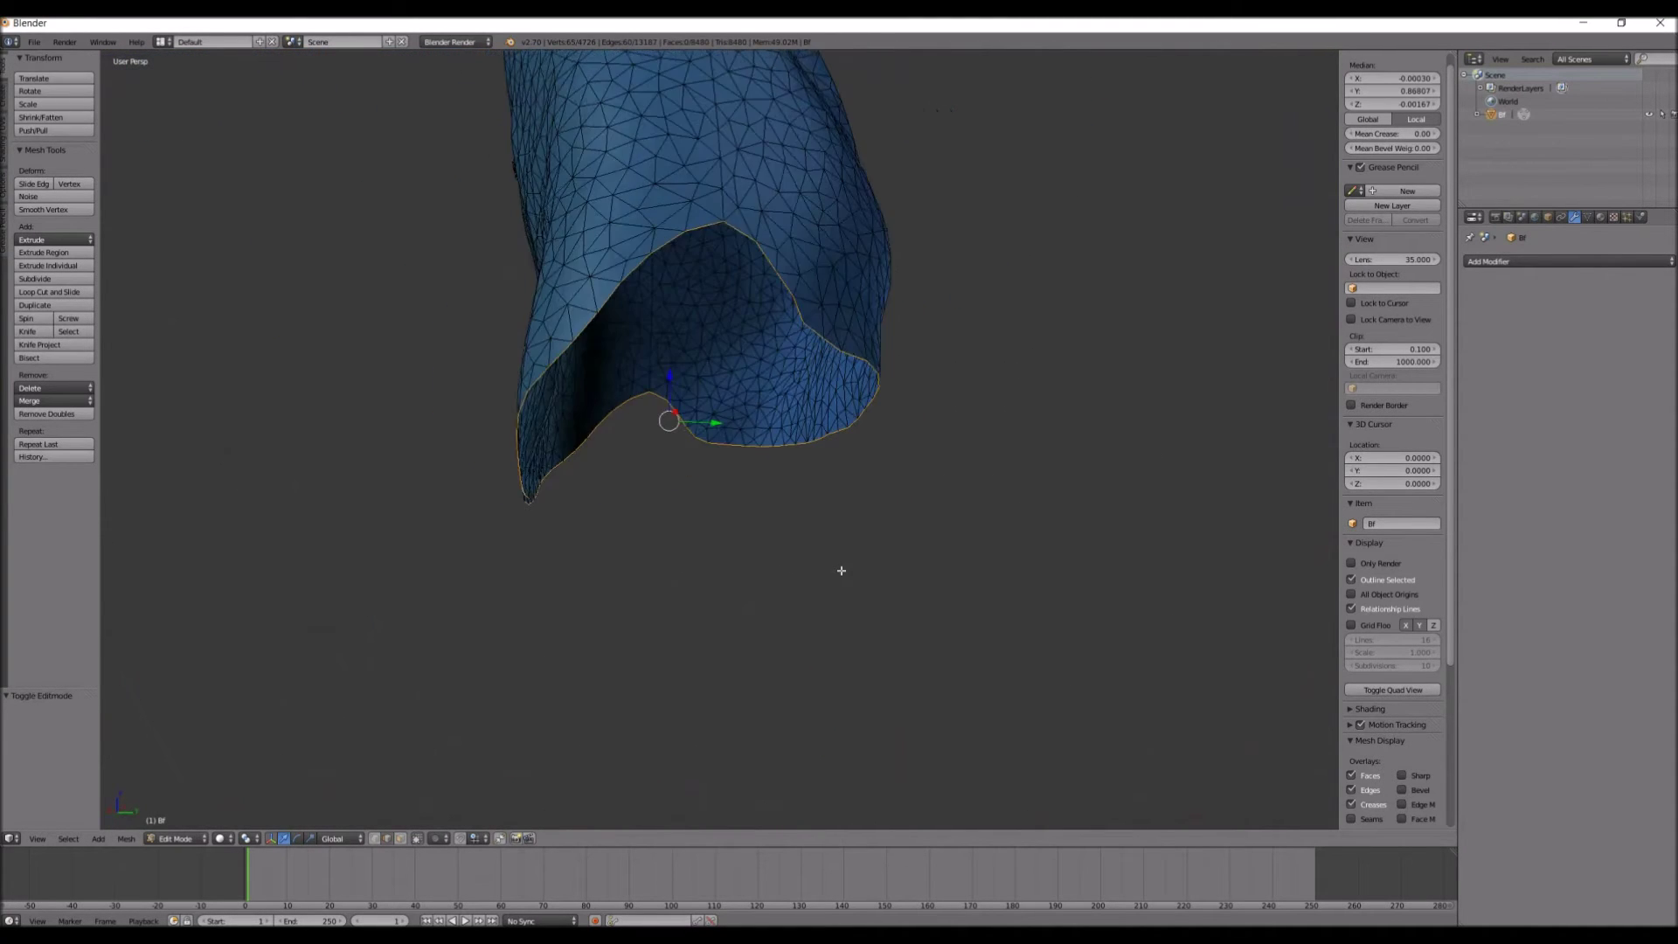
Extrude the selected bottom hem edges downward along Z by about 0.043 in front view
key("KP_1")
mouse_move(789, 454)
middle_mouse_down("shift")
mouse_move(801, 490)
mouse_move(819, 442)
middle_mouse_up("shift")
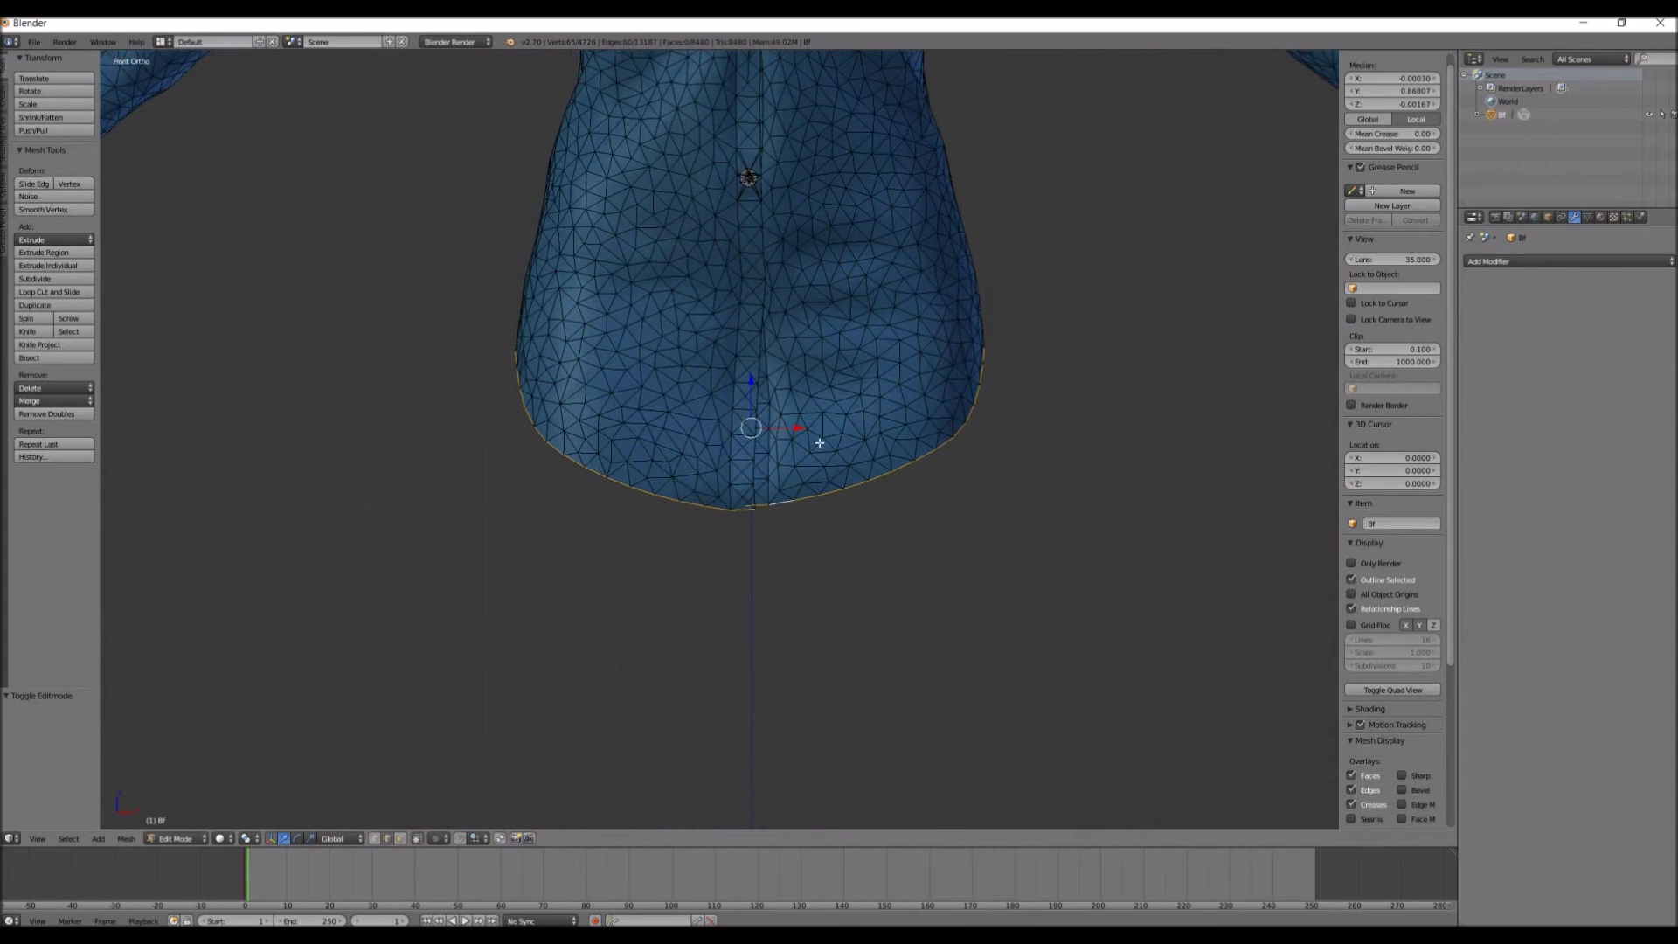
key("e")
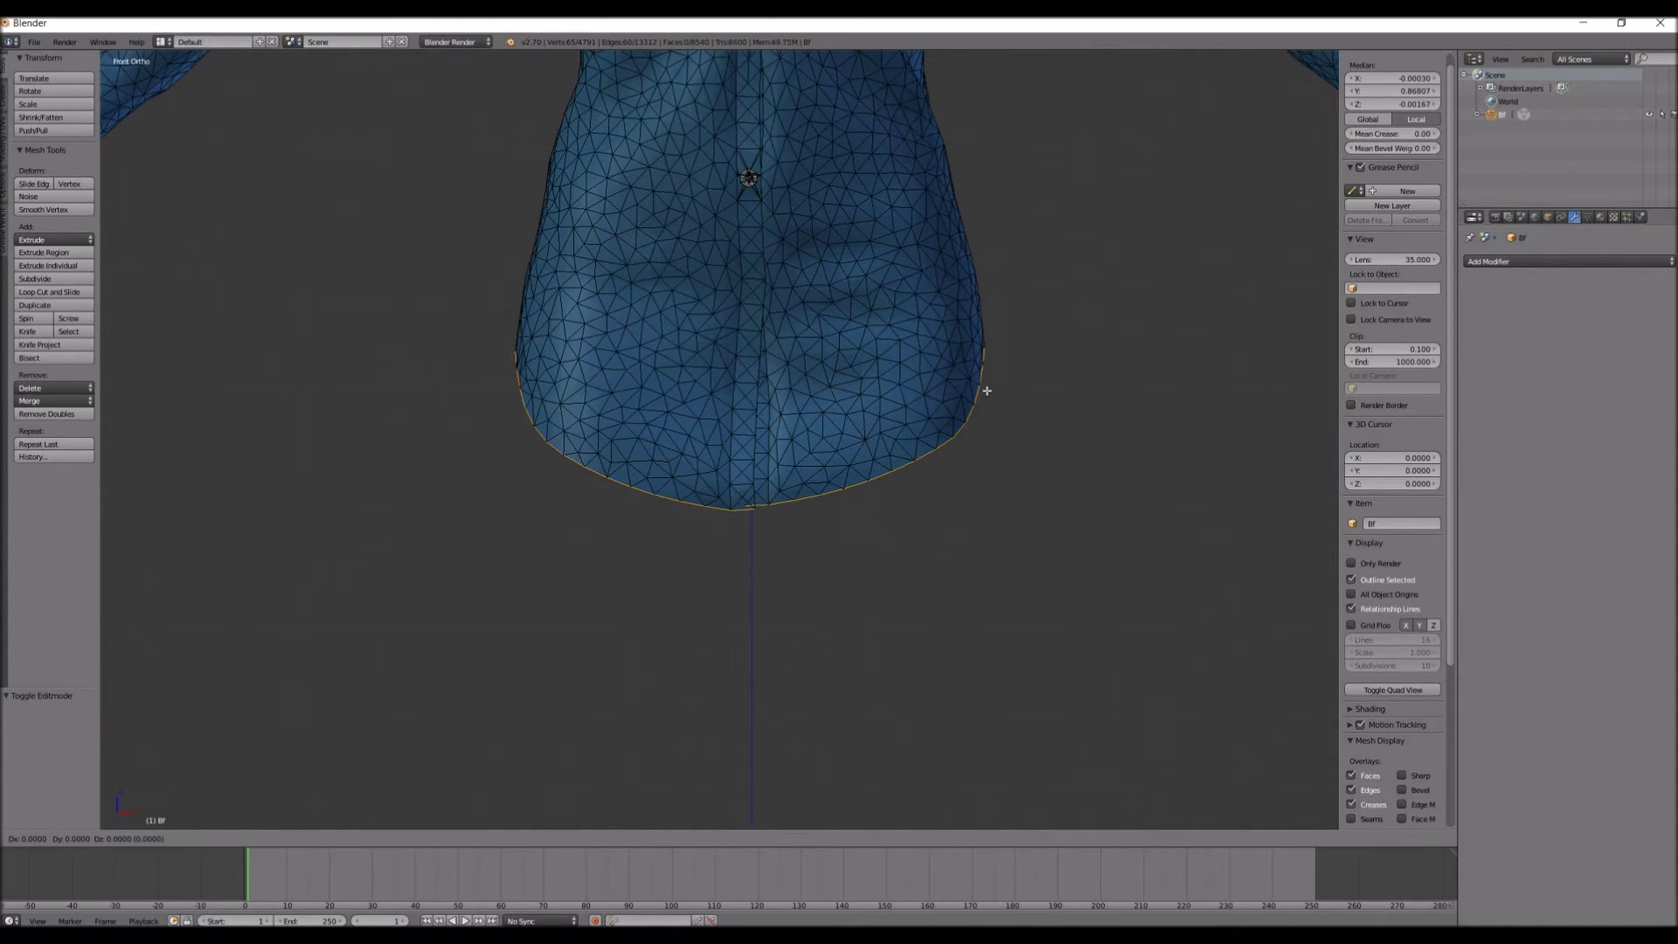
key("z")
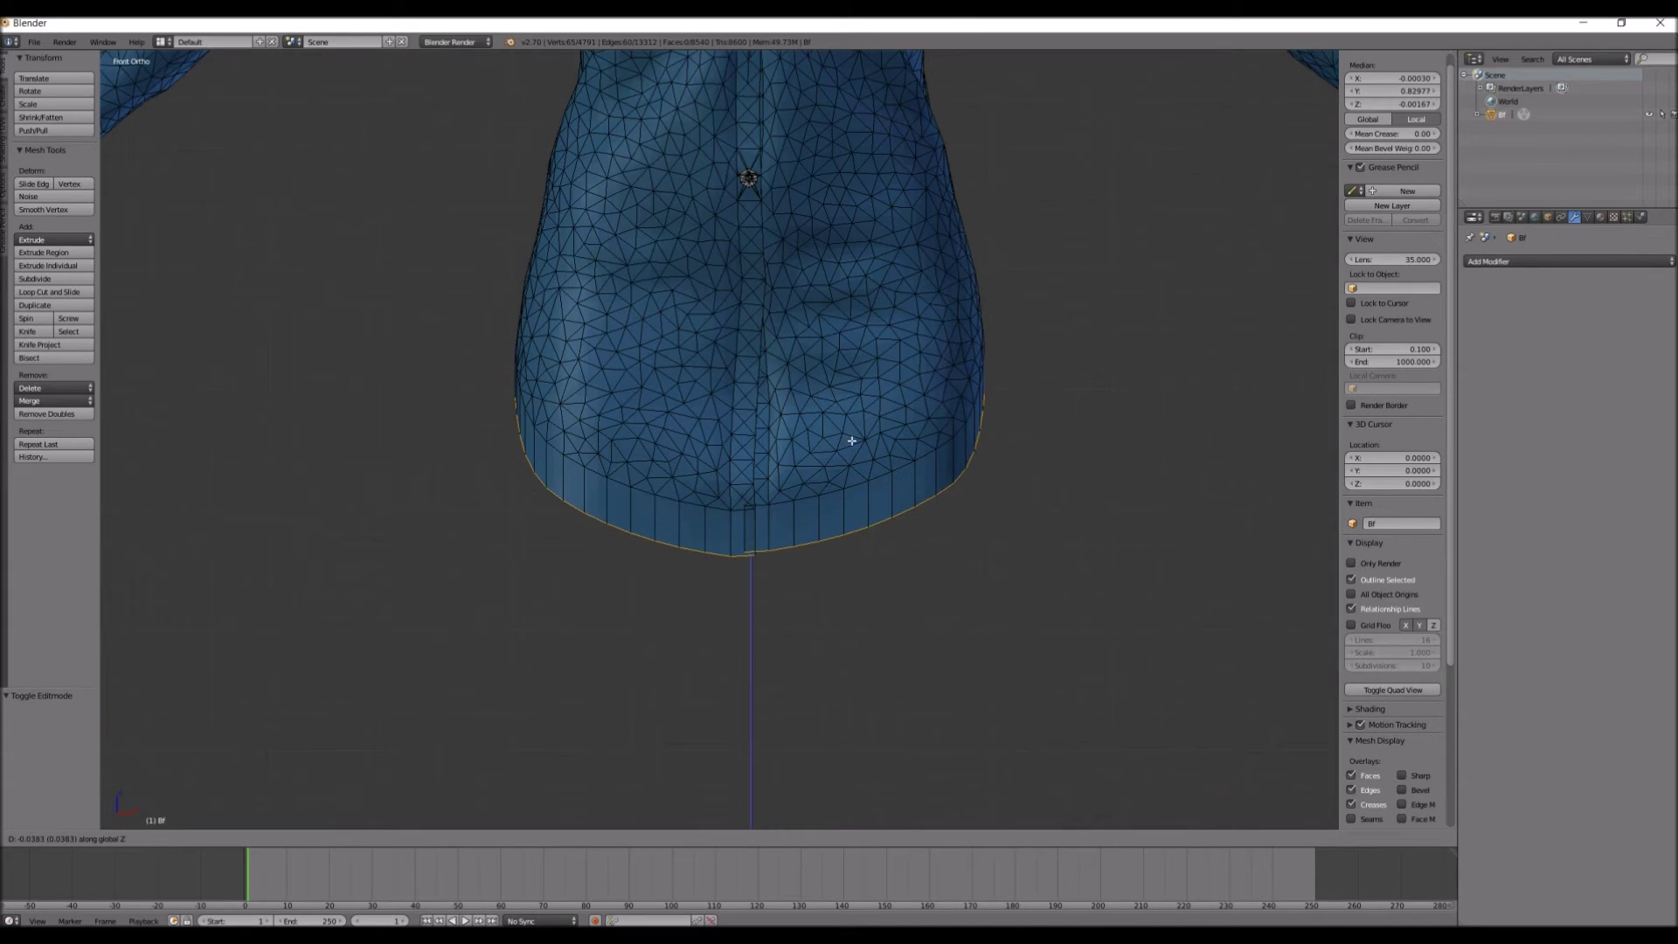
left_click(1026, 513)
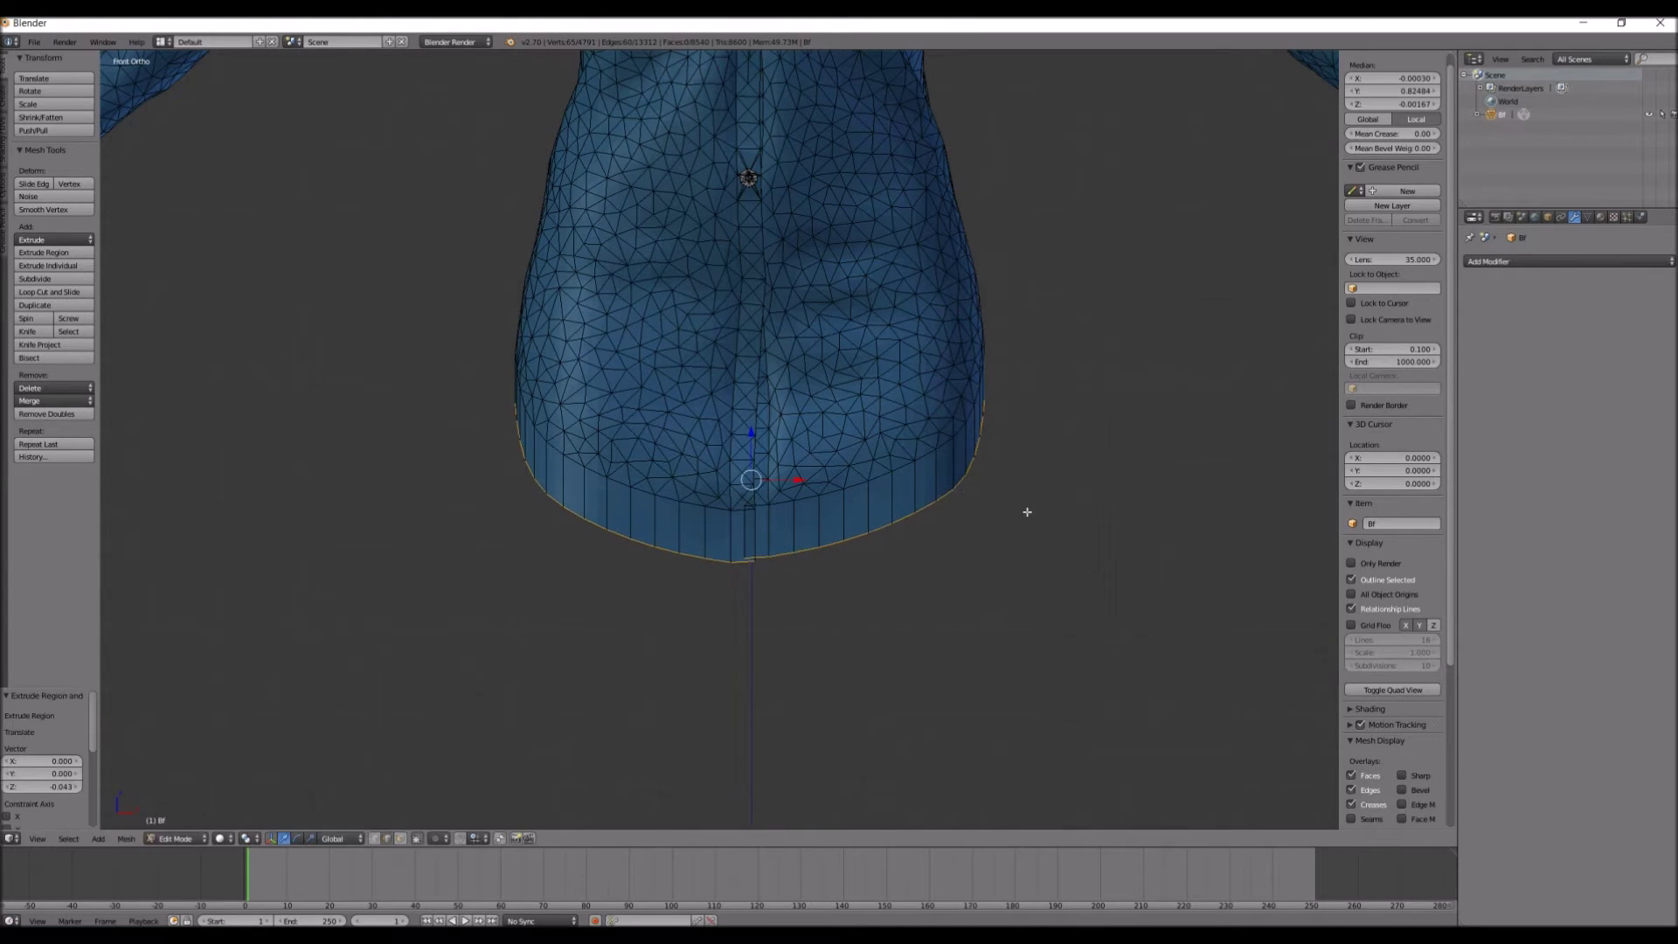
middle_click_drag(1026, 513, 946, 494)
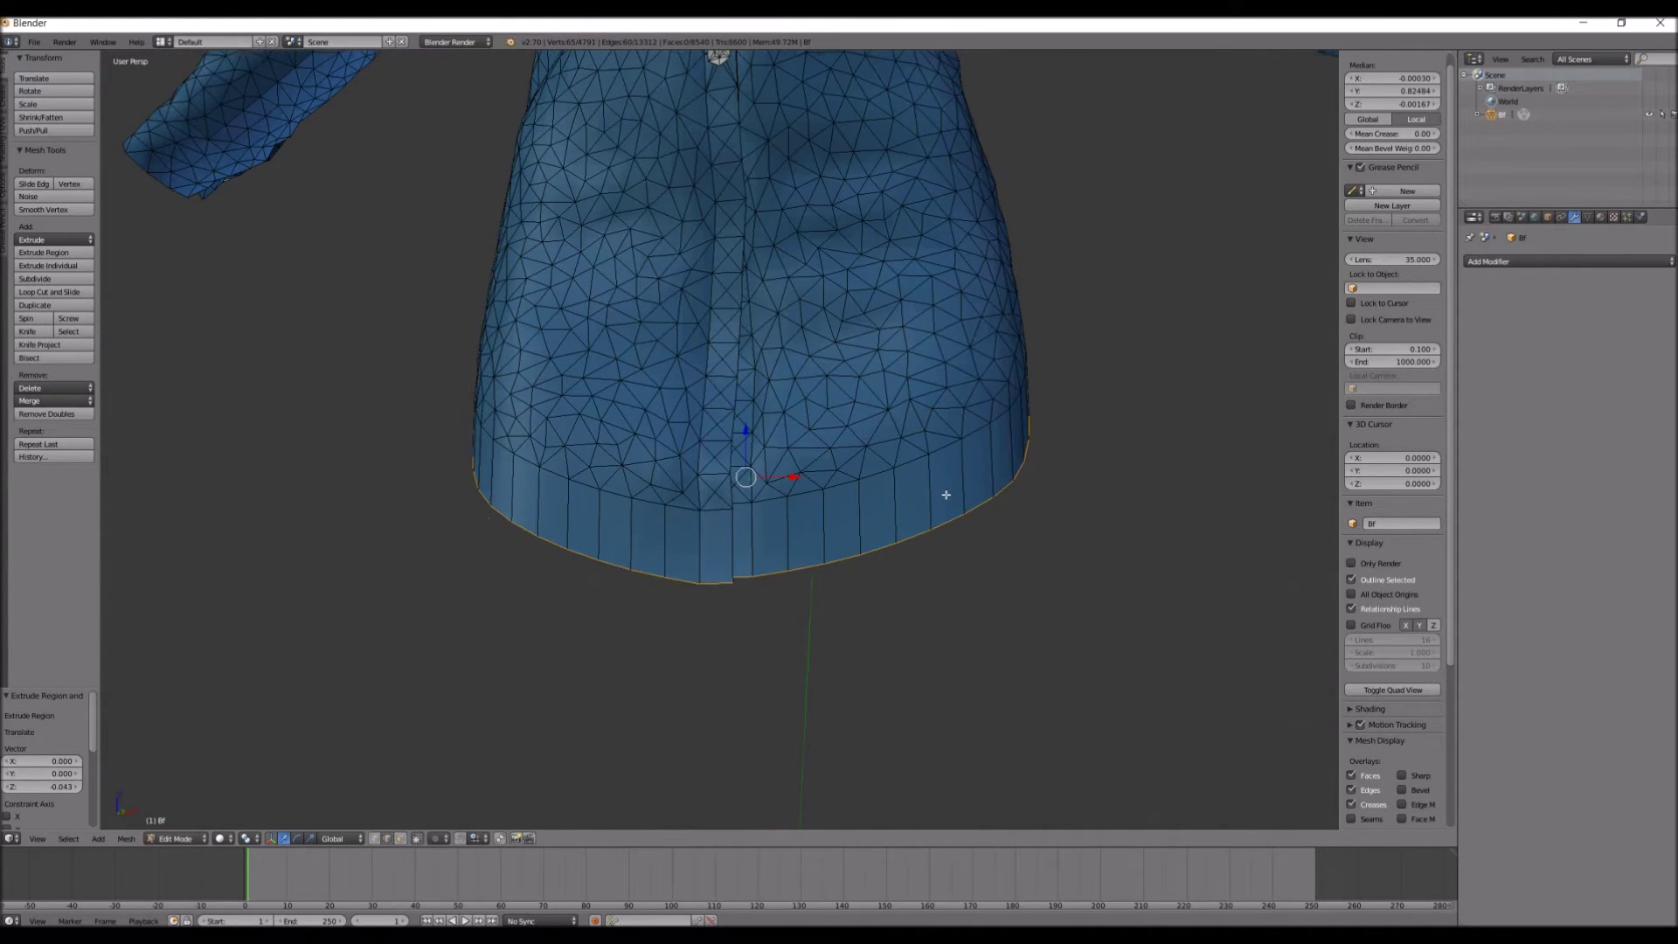
Scale the extruded hem loop inward to about 0.382 and merge its vertices at center to close the bottom
key("KP_1")
key("s")
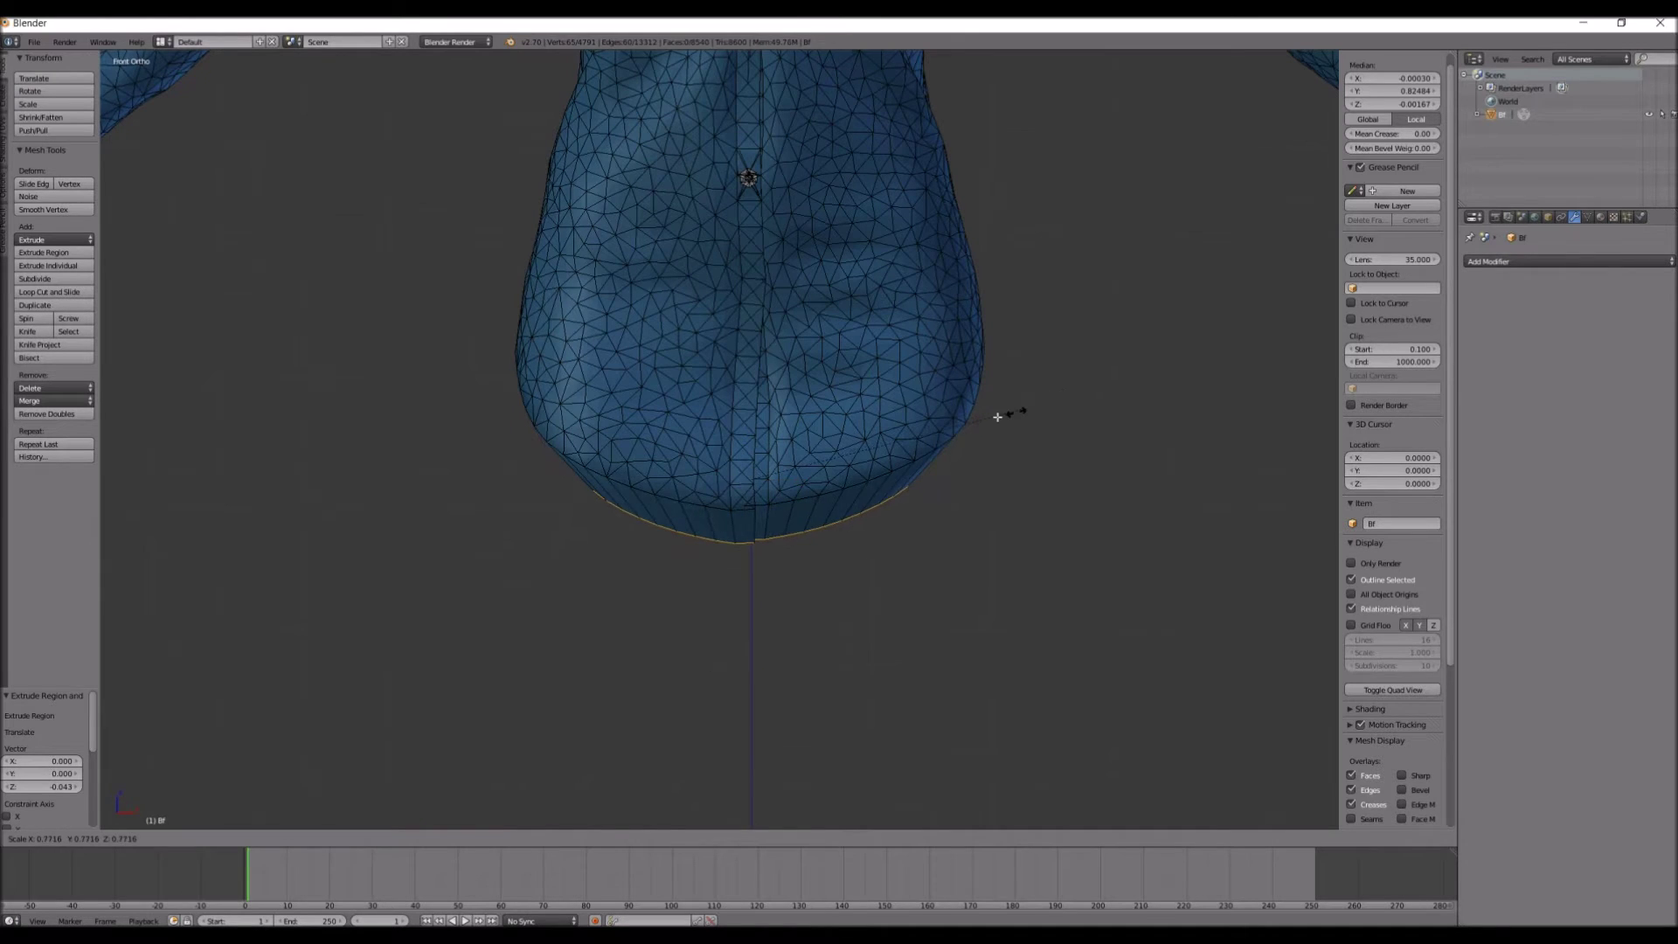
left_click(885, 450)
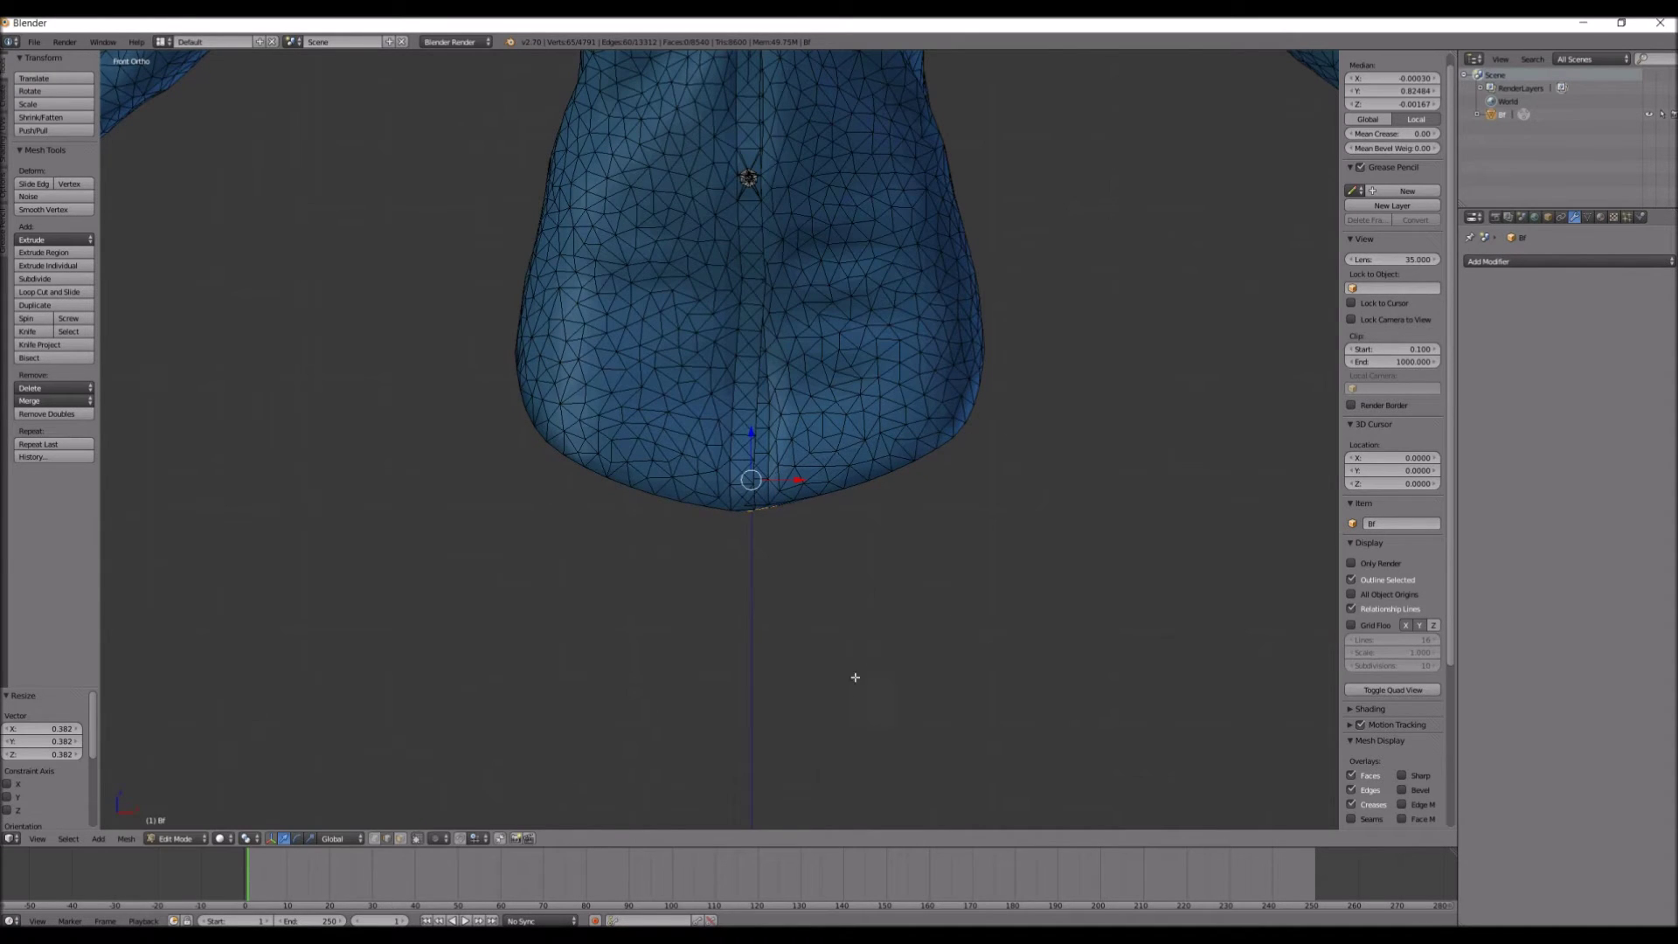
middle_click_drag(855, 677, 853, 549)
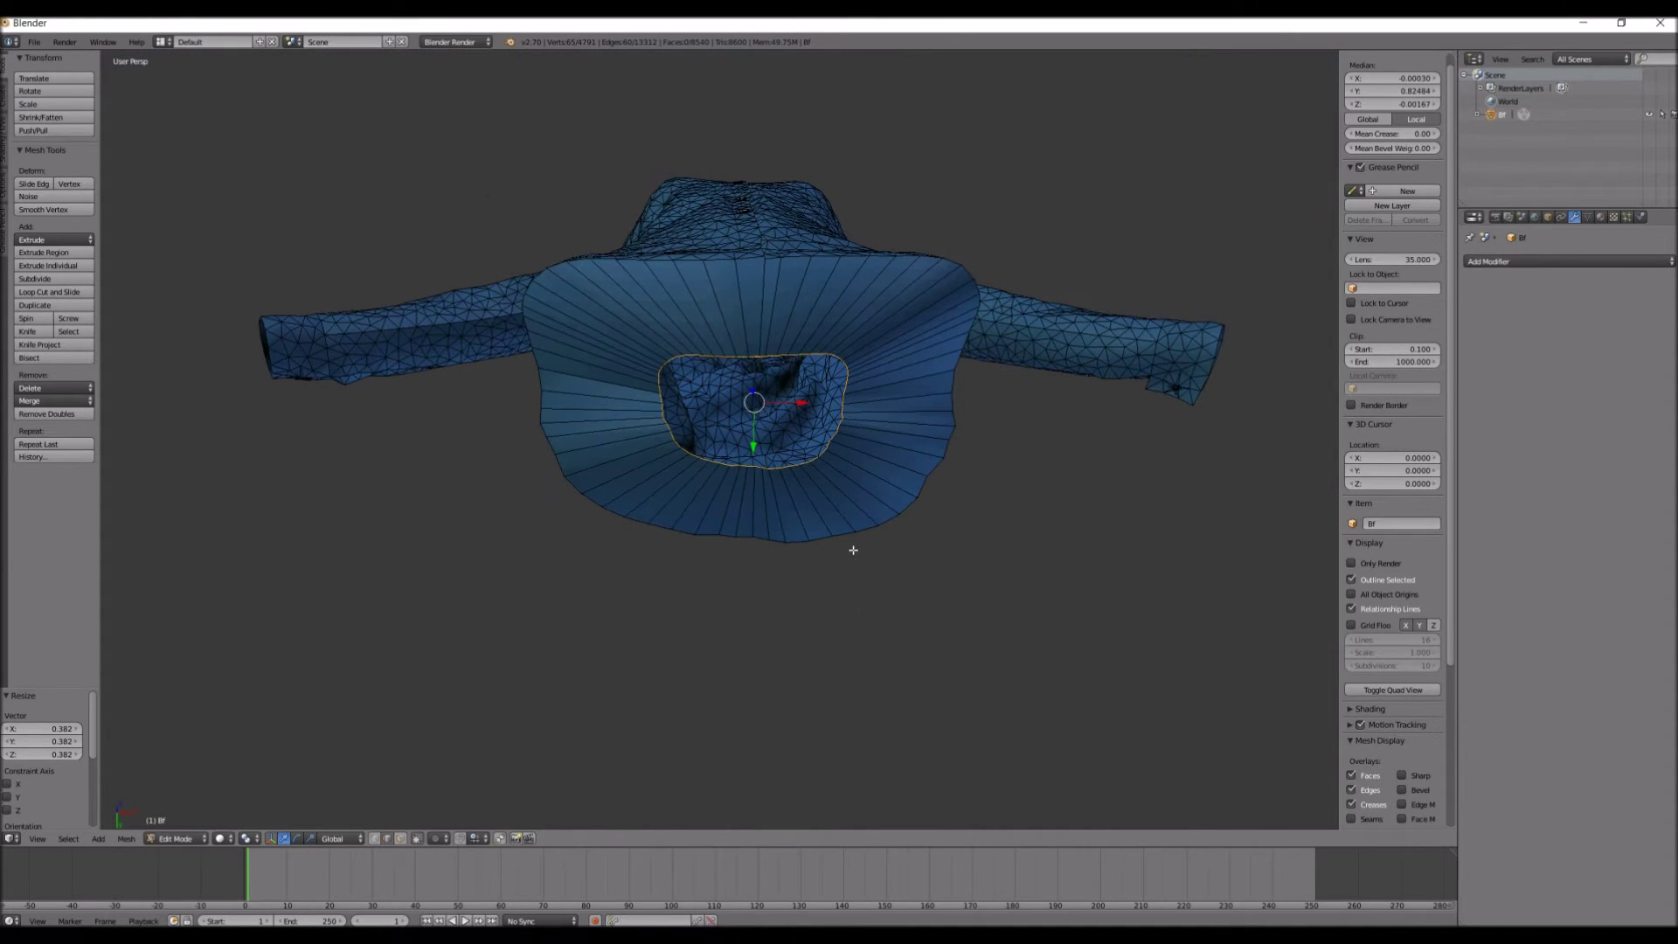
key("alt+m")
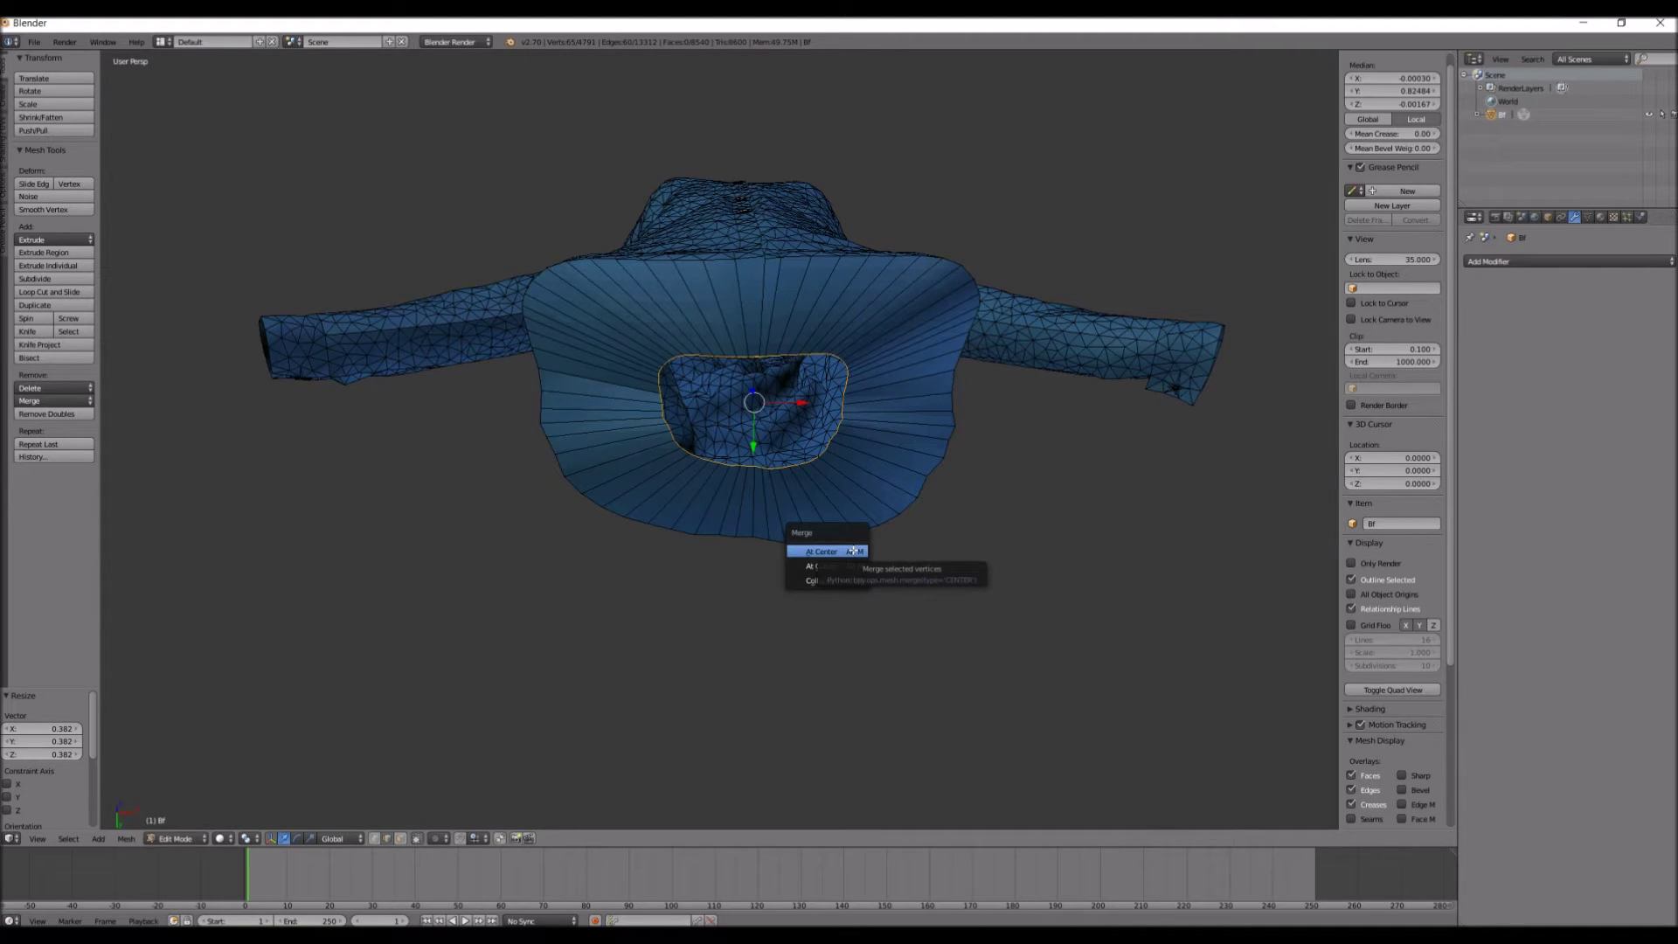
left_click(852, 551)
middle_click_drag(854, 551, 400, 757)
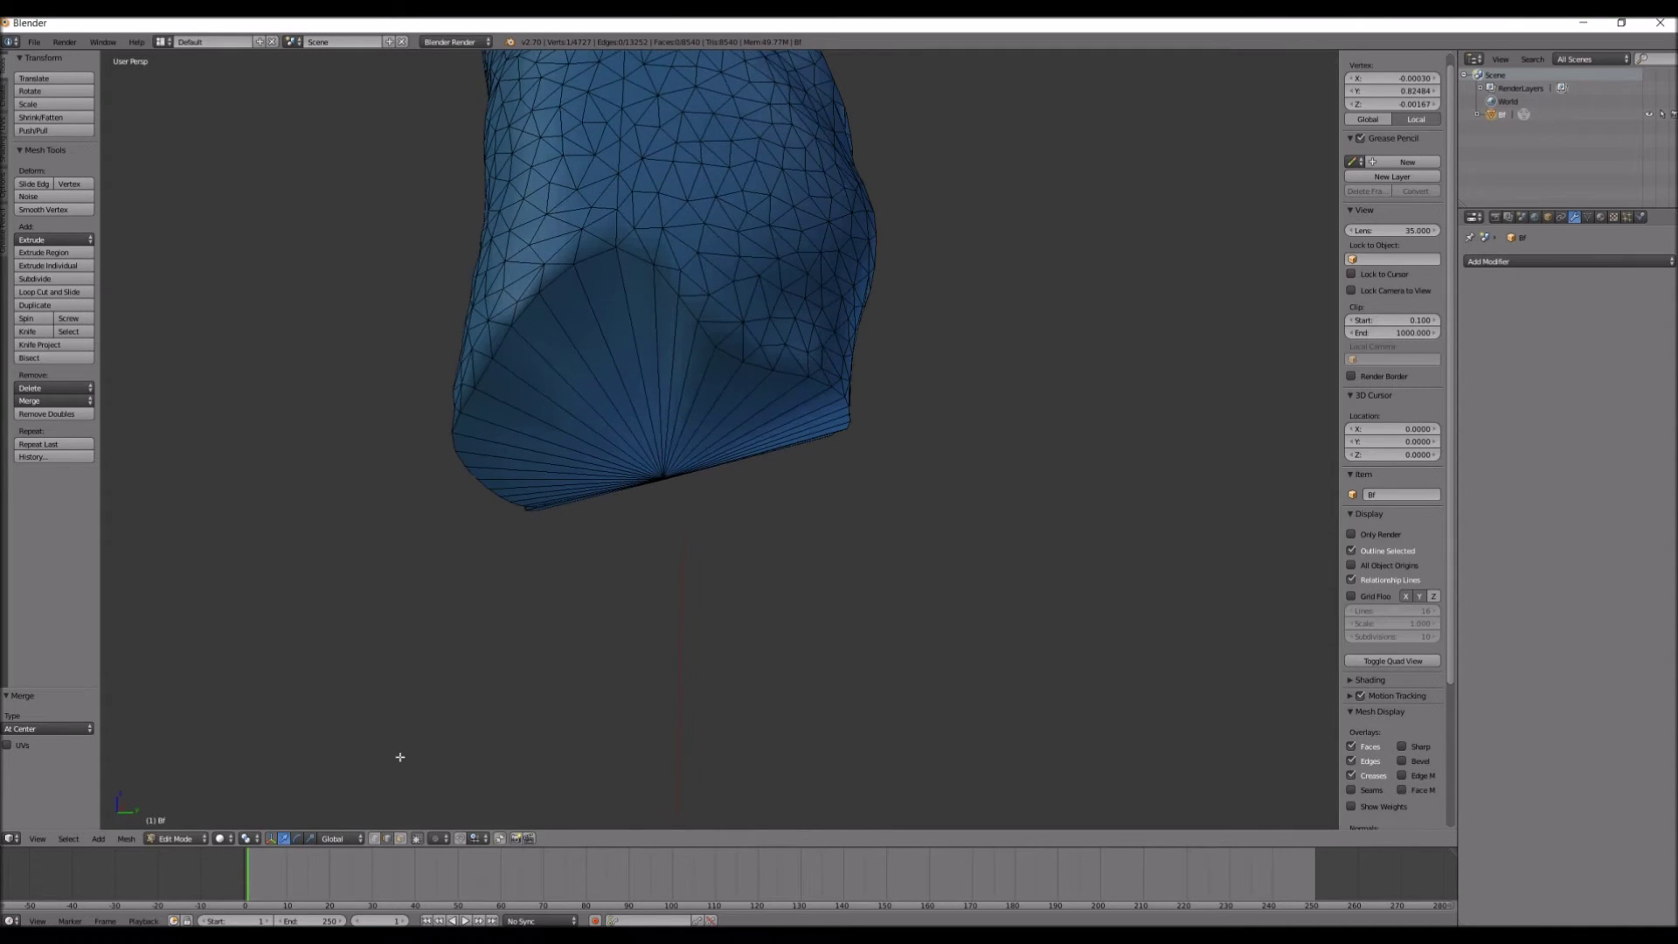
Select the merged center vertex in vertex select mode and move it up along Z by about 0.183, inside the shirt
left_click(378, 840)
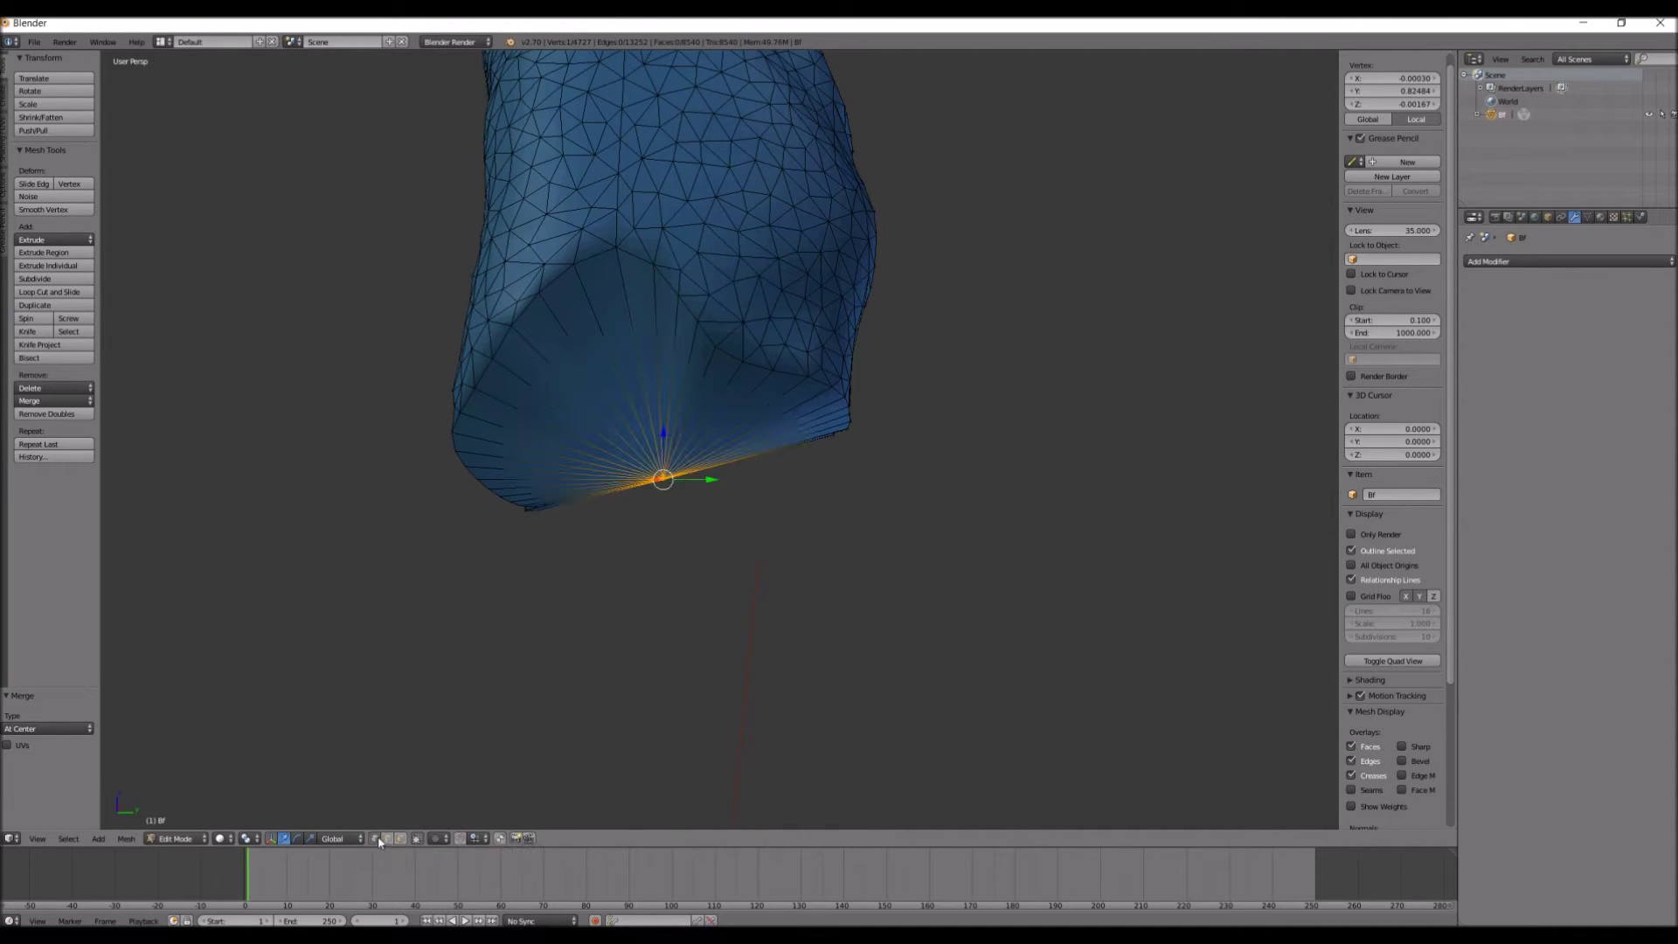
middle_click_drag(528, 662, 524, 688)
key("a")
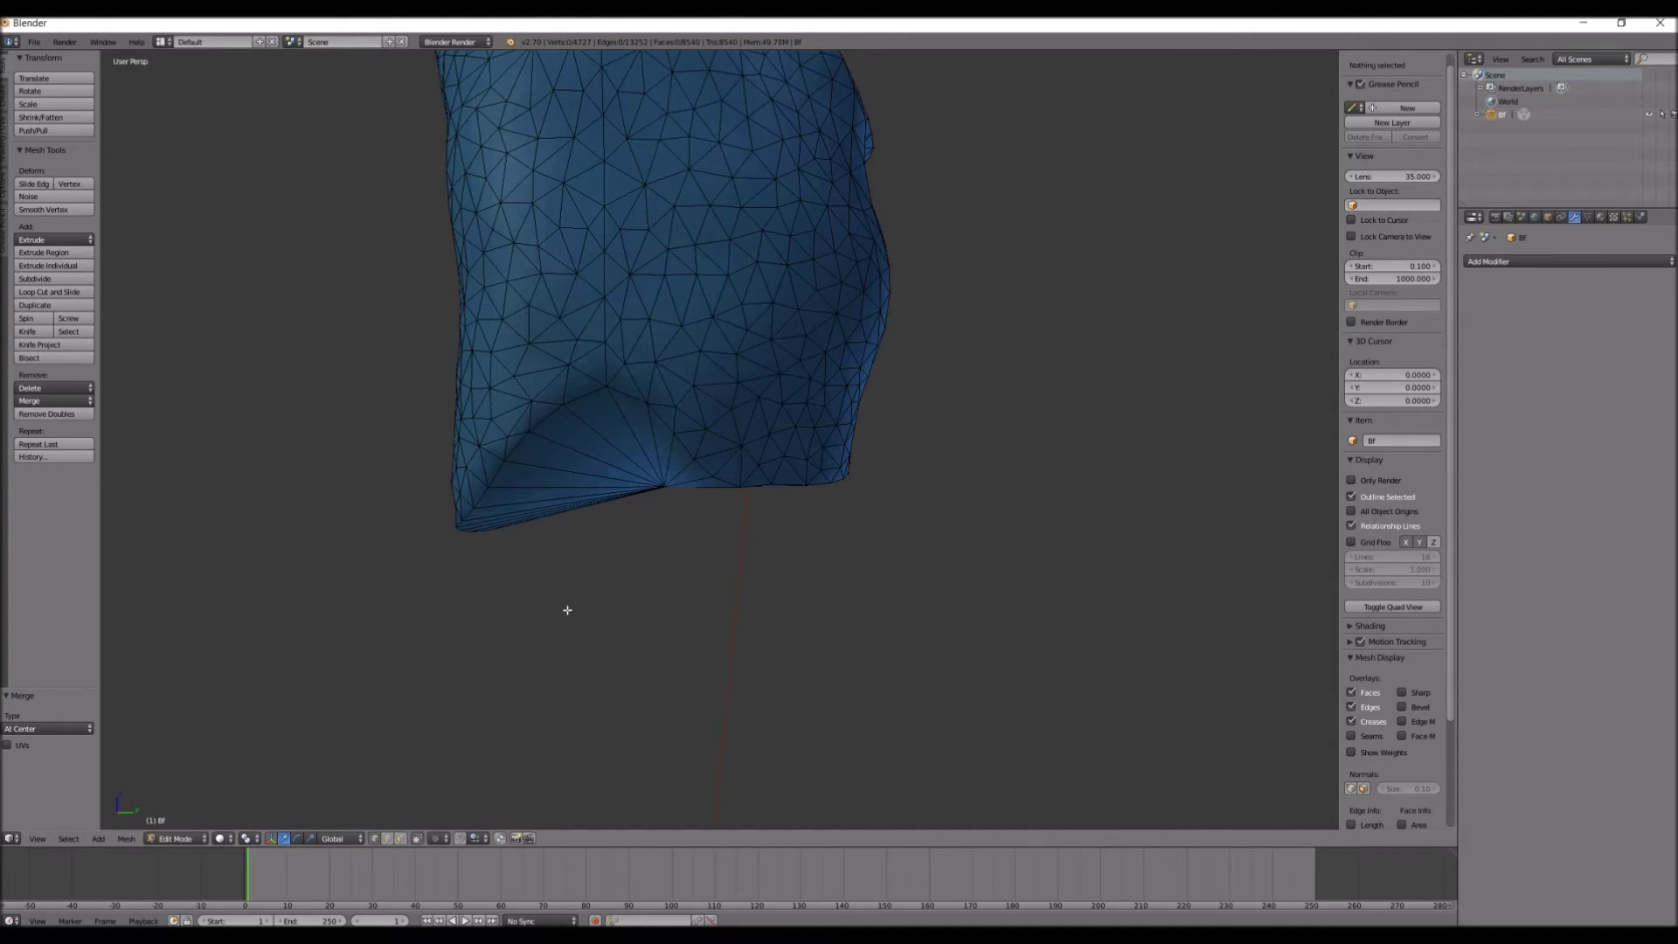
key("ctrl+z")
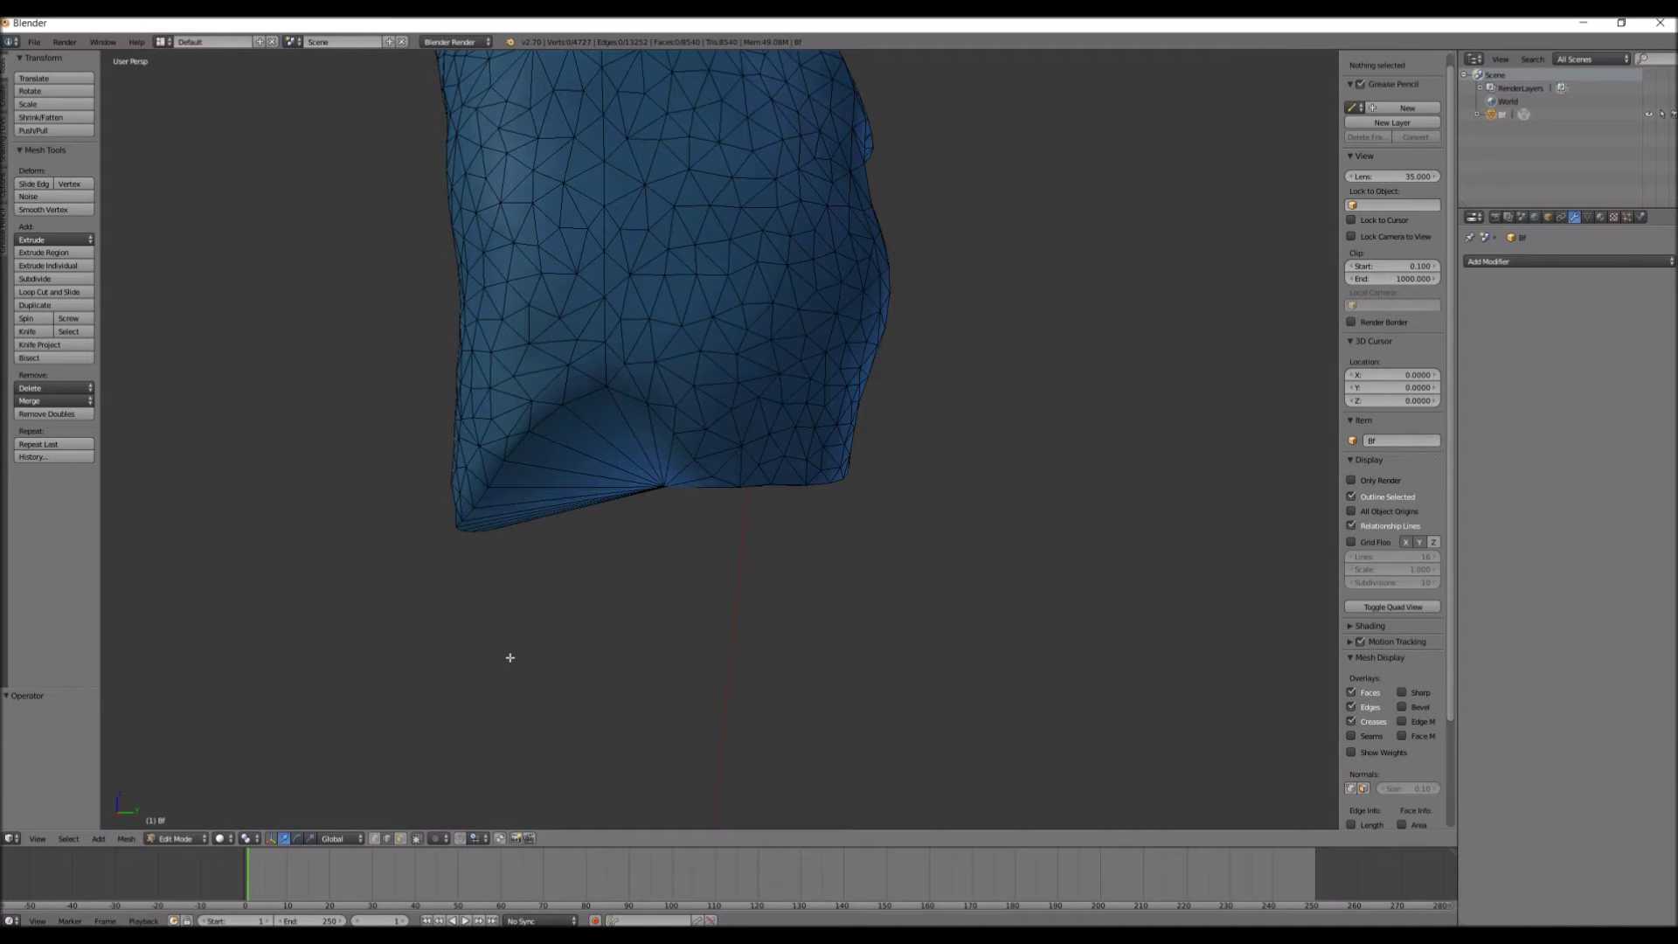
right_click(633, 532)
middle_click_drag(673, 454, 657, 460)
key("KP_1")
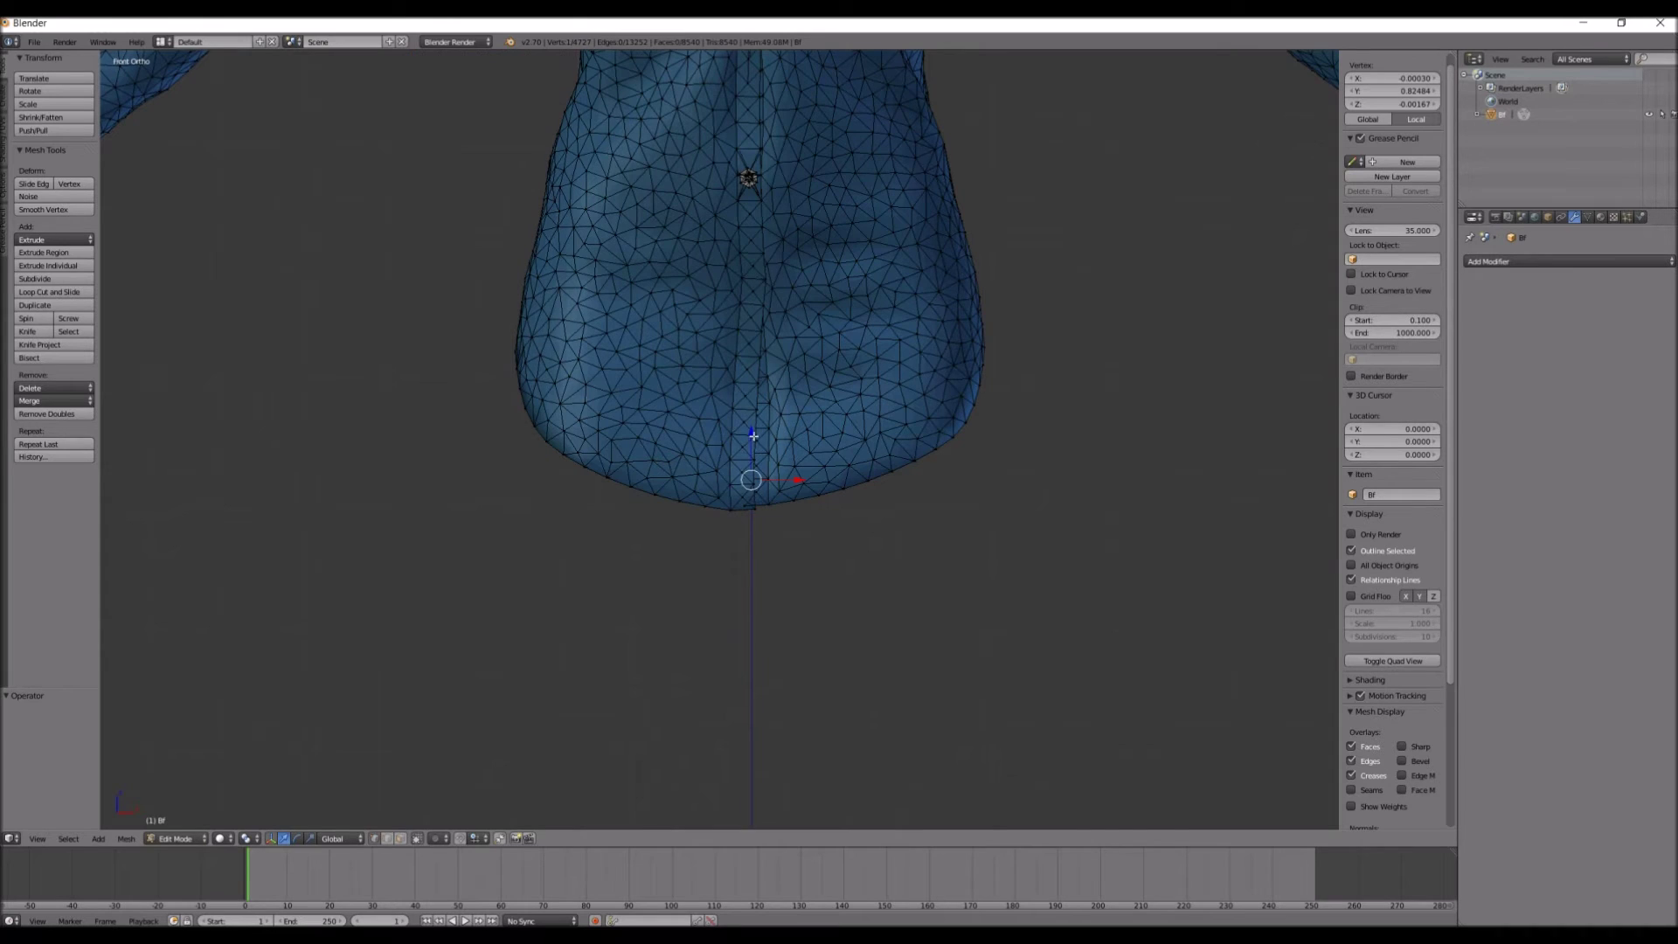
key("g")
key("z")
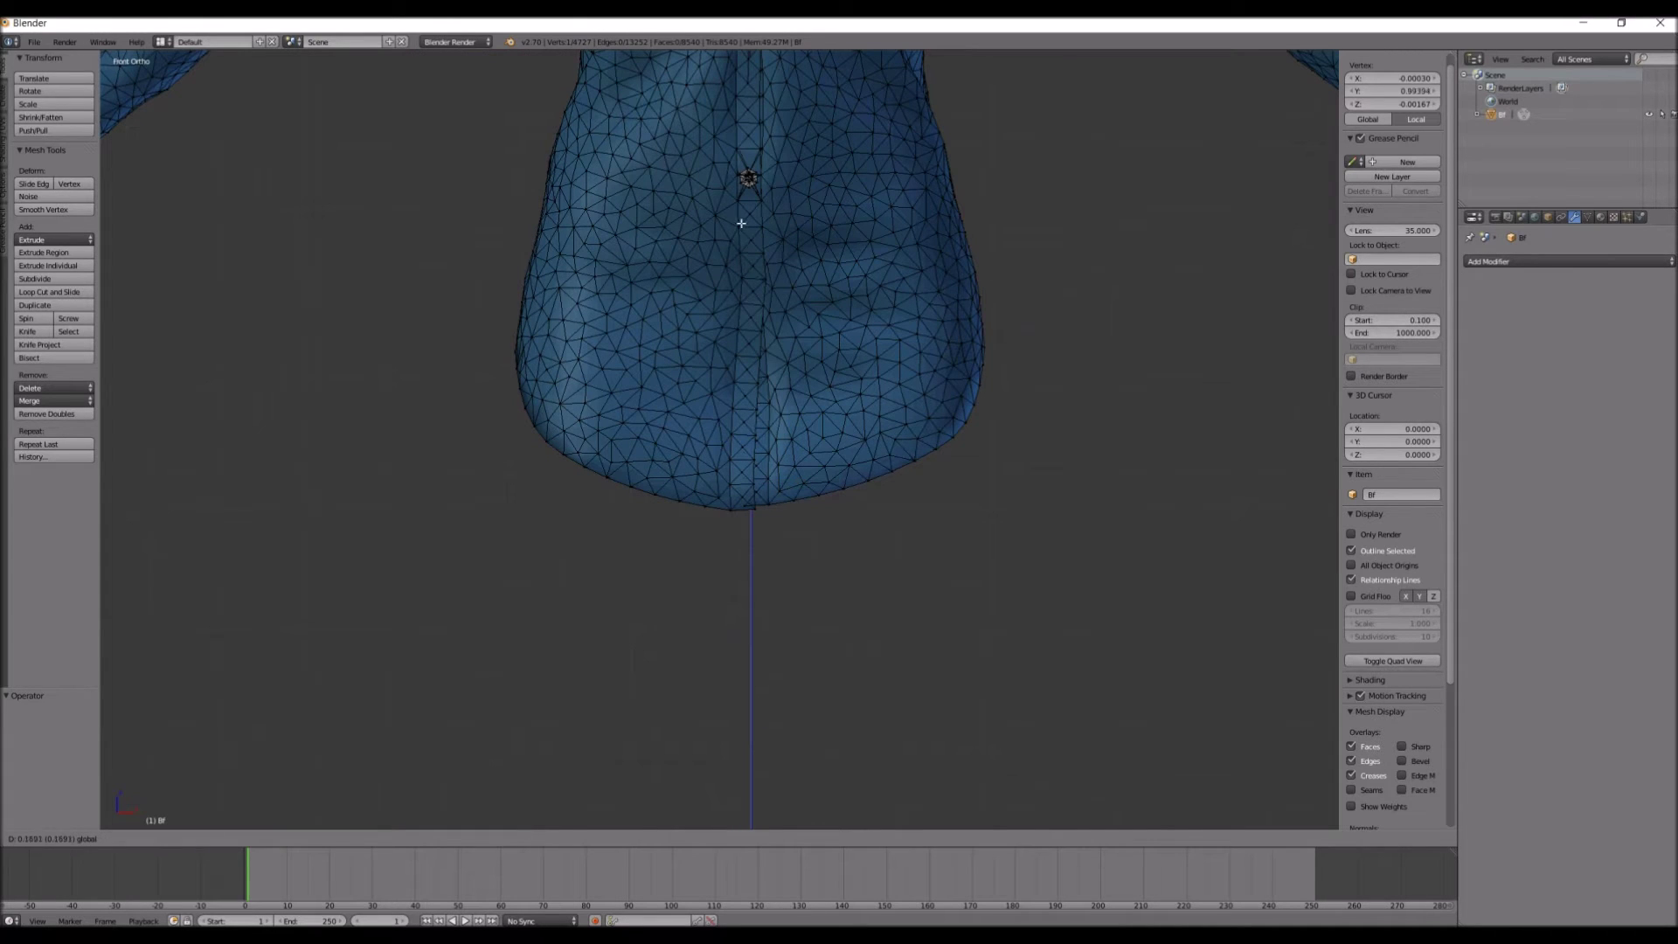
left_click(741, 223)
middle_click_drag(660, 386, 568, 289)
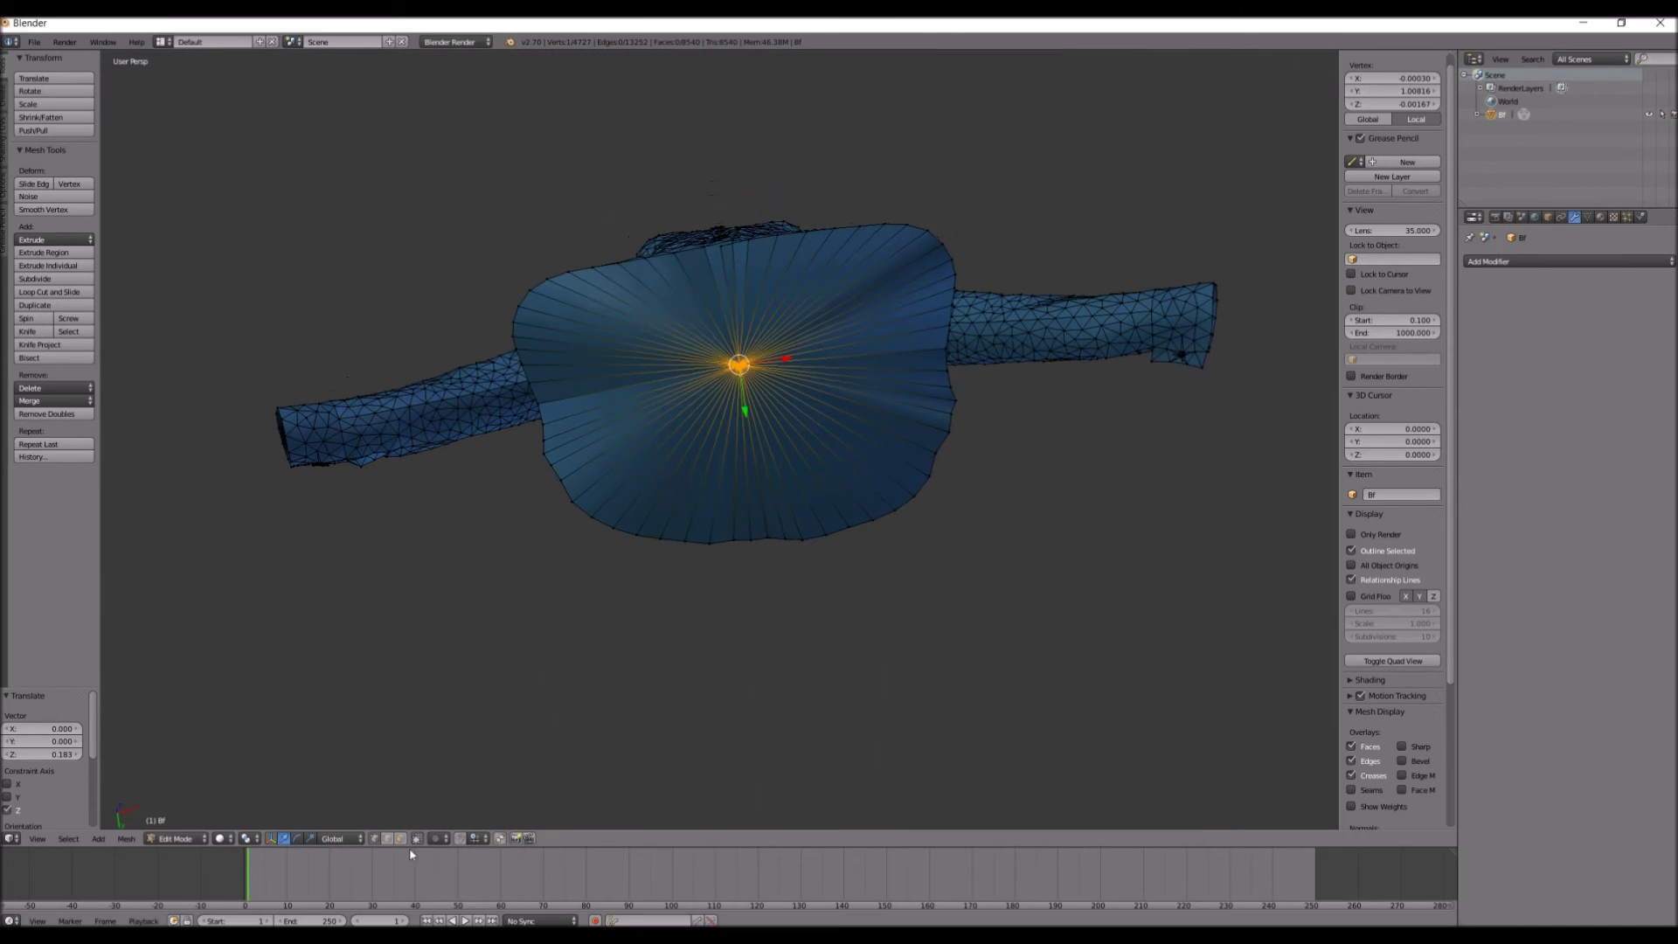
Clear the selection and select all the triangular faces of the cap closing the shirt's bottom in face select mode
key("a")
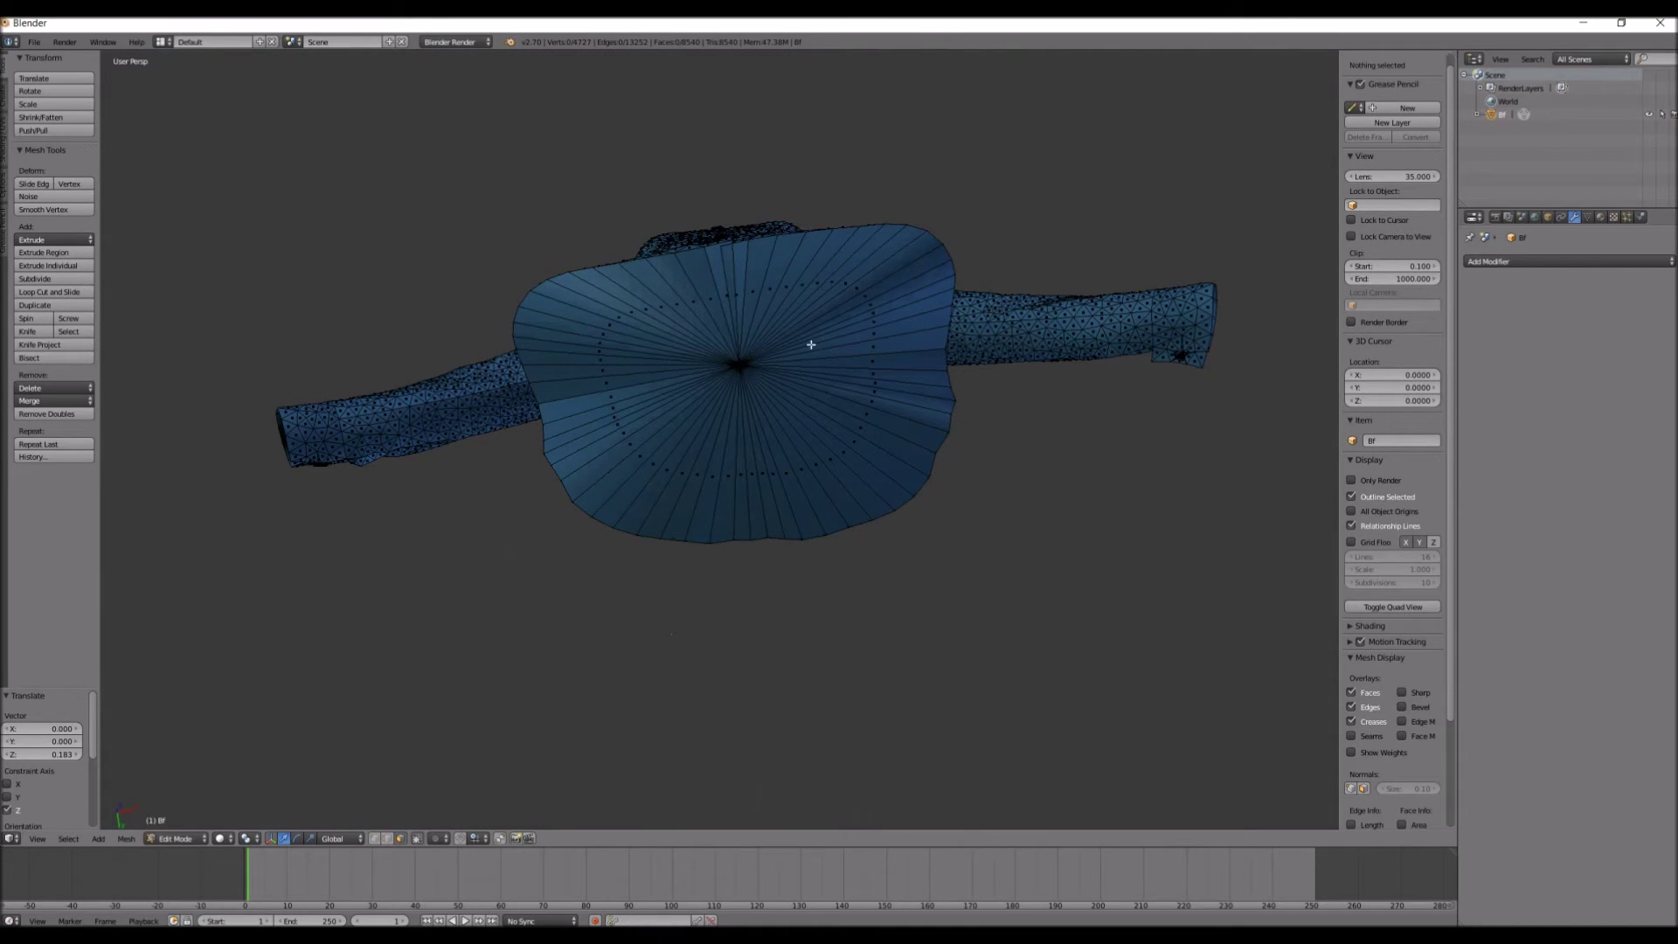
mouse_move(836, 294)
left_mouse_down("ctrl")
mouse_move(652, 382)
mouse_move(798, 442)
mouse_move(865, 401)
mouse_move(832, 291)
left_mouse_up("ctrl")
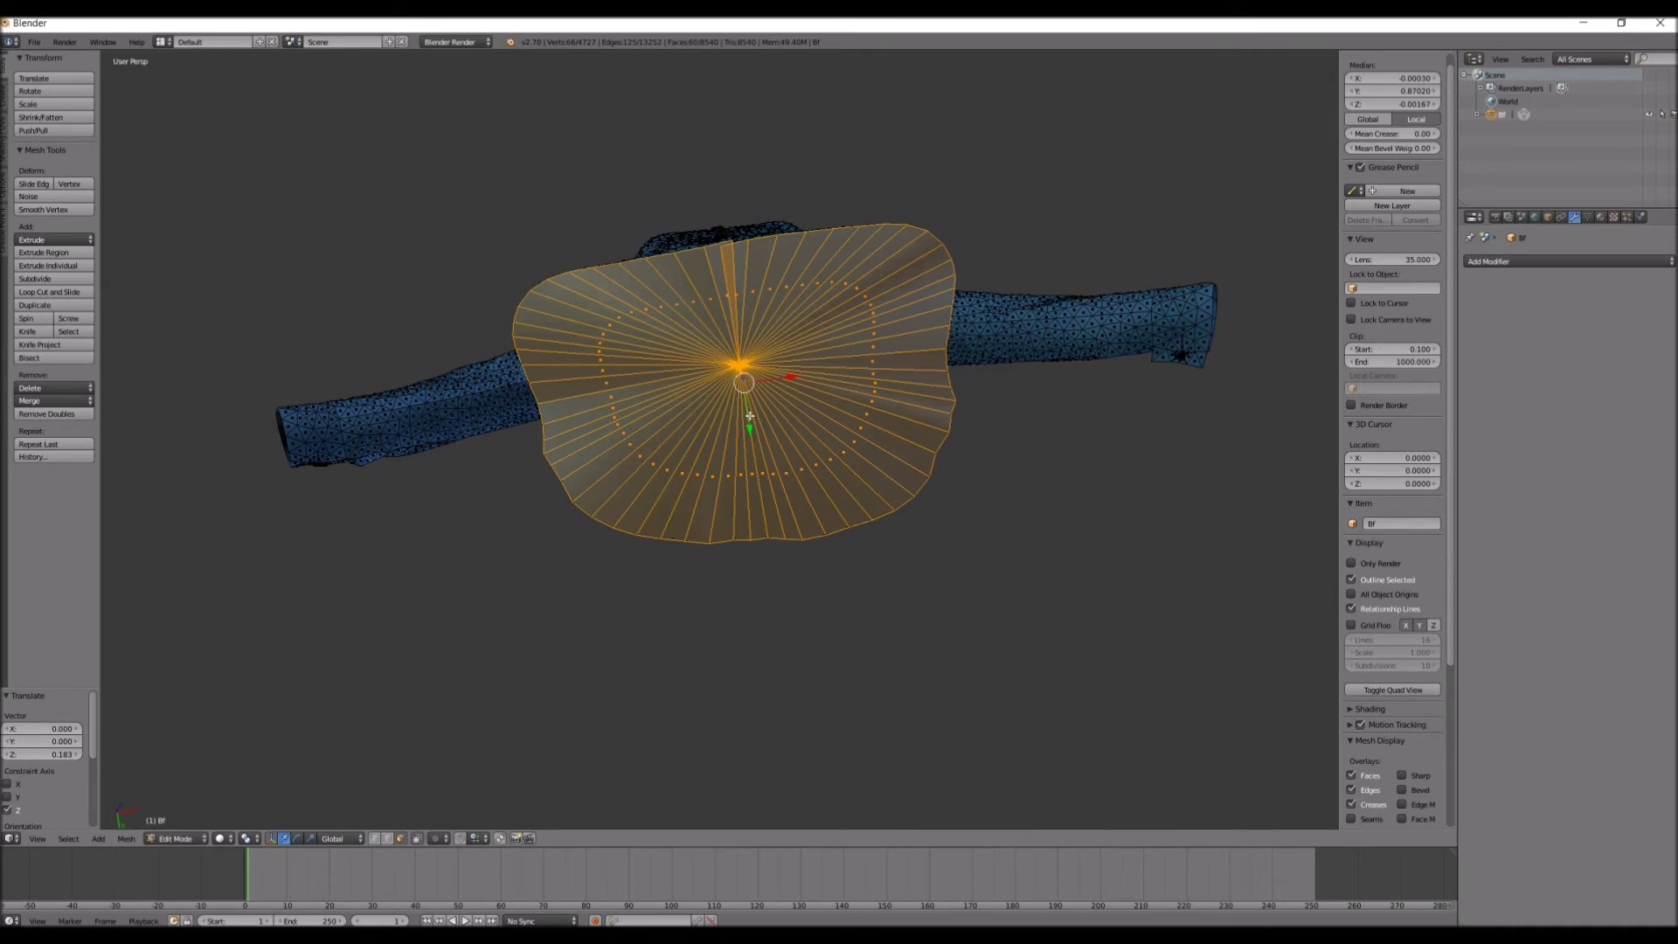
middle_click_drag(750, 416, 777, 444)
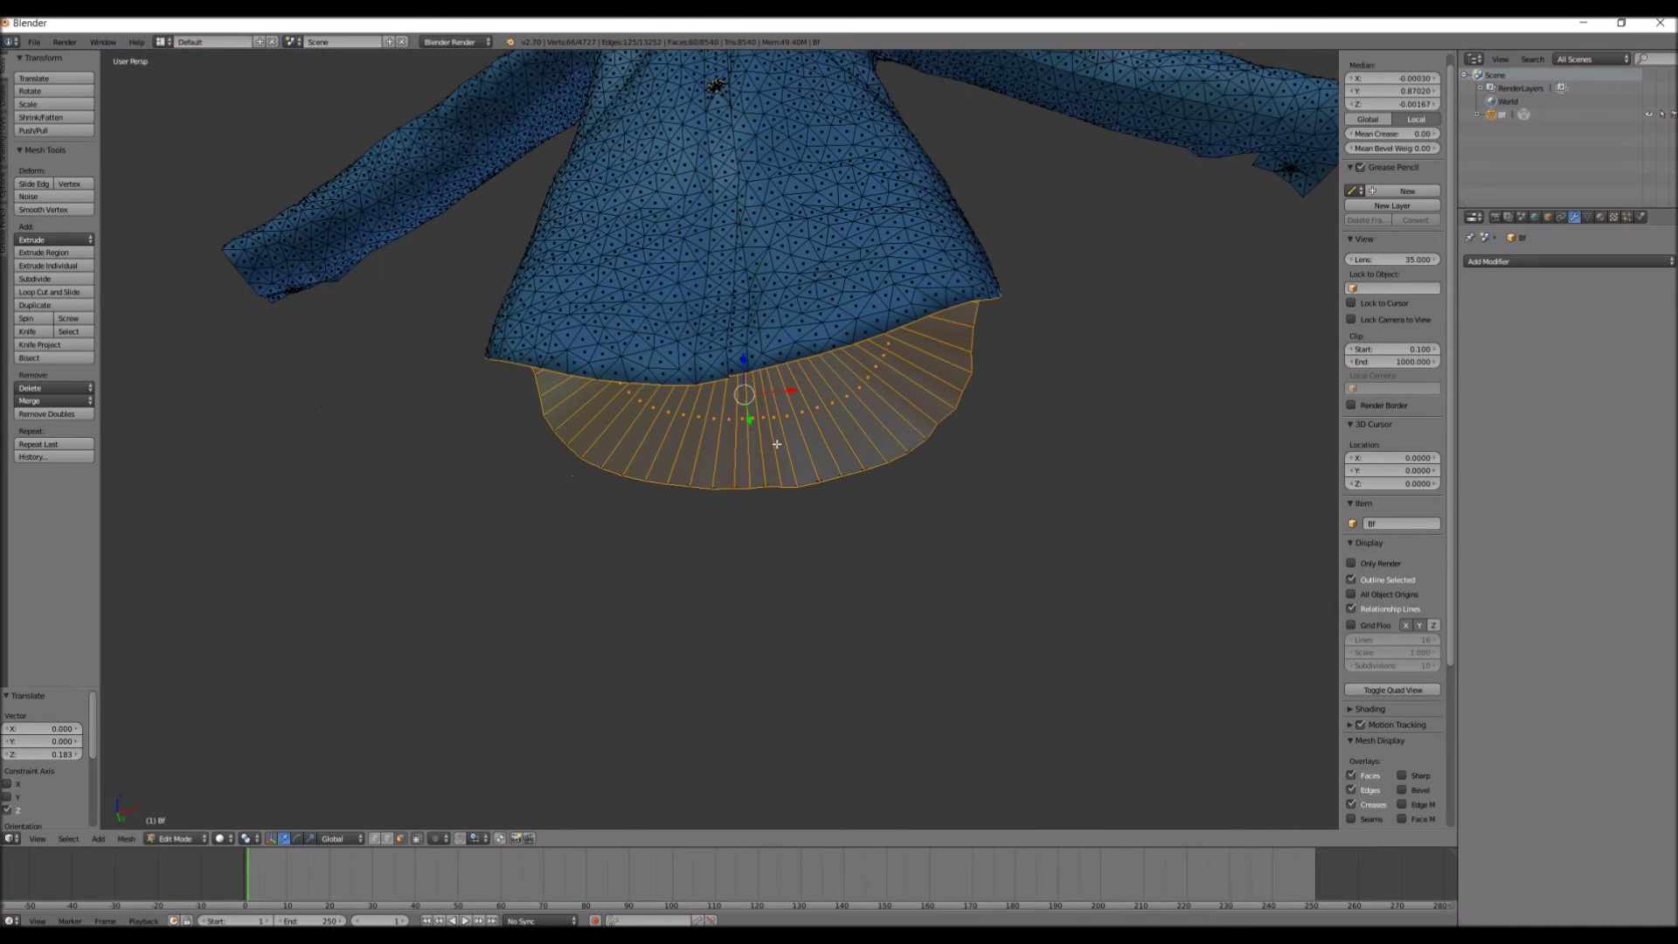
Apply Edge Split to the selected bottom cap faces and undo it
key("space")
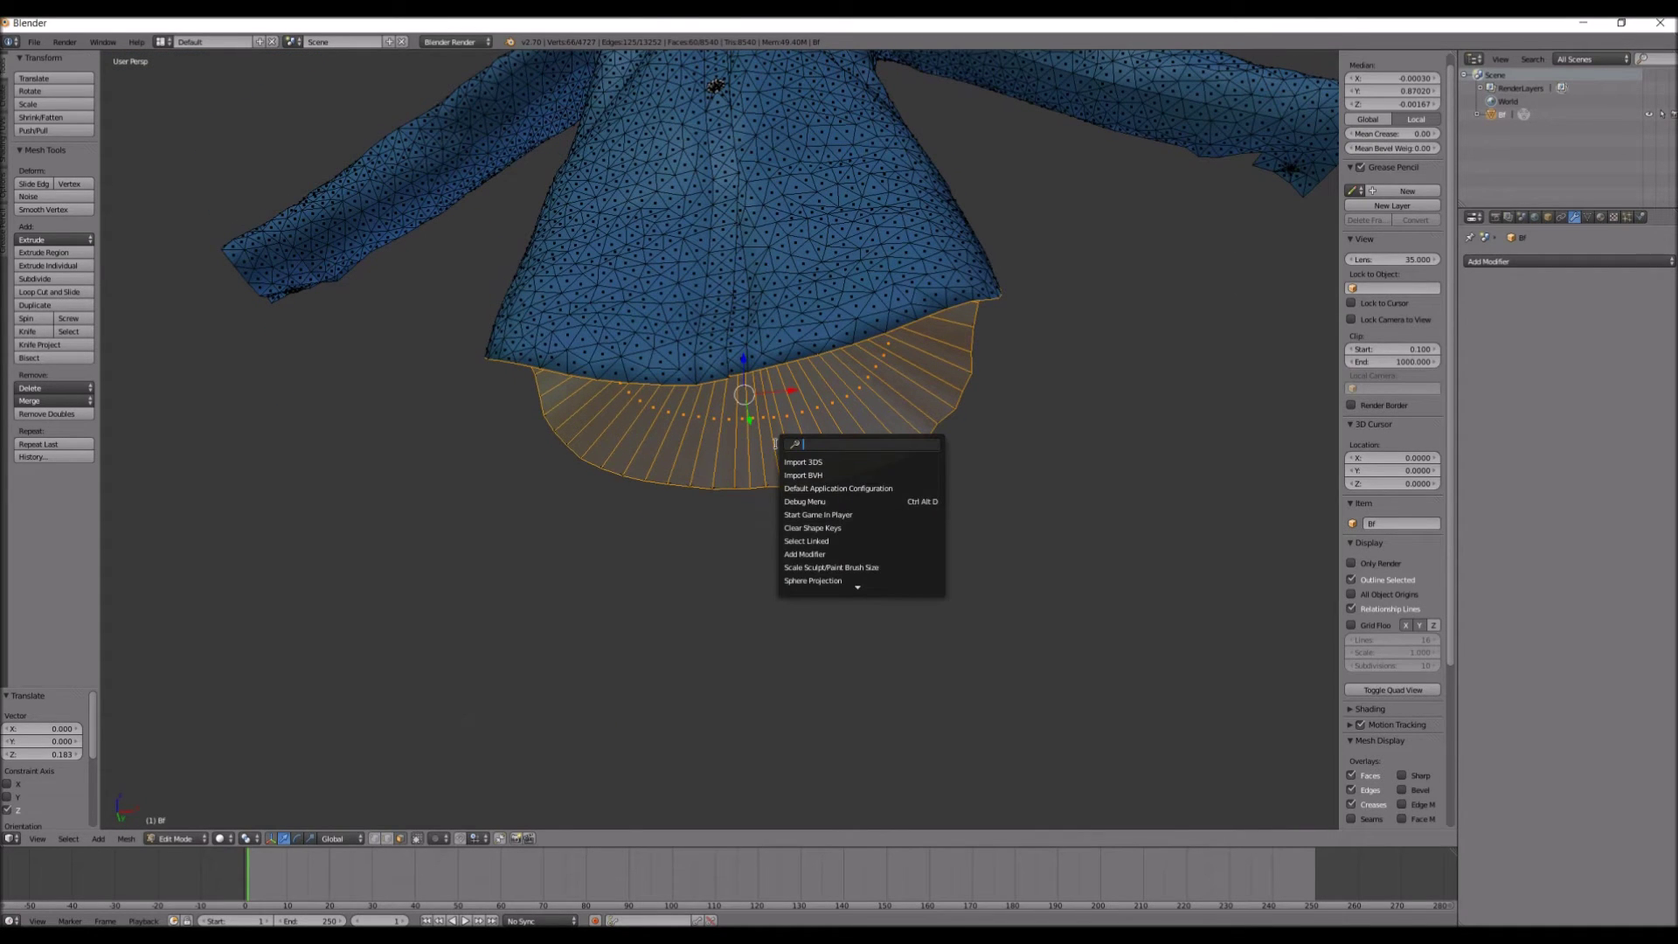
type("edge s")
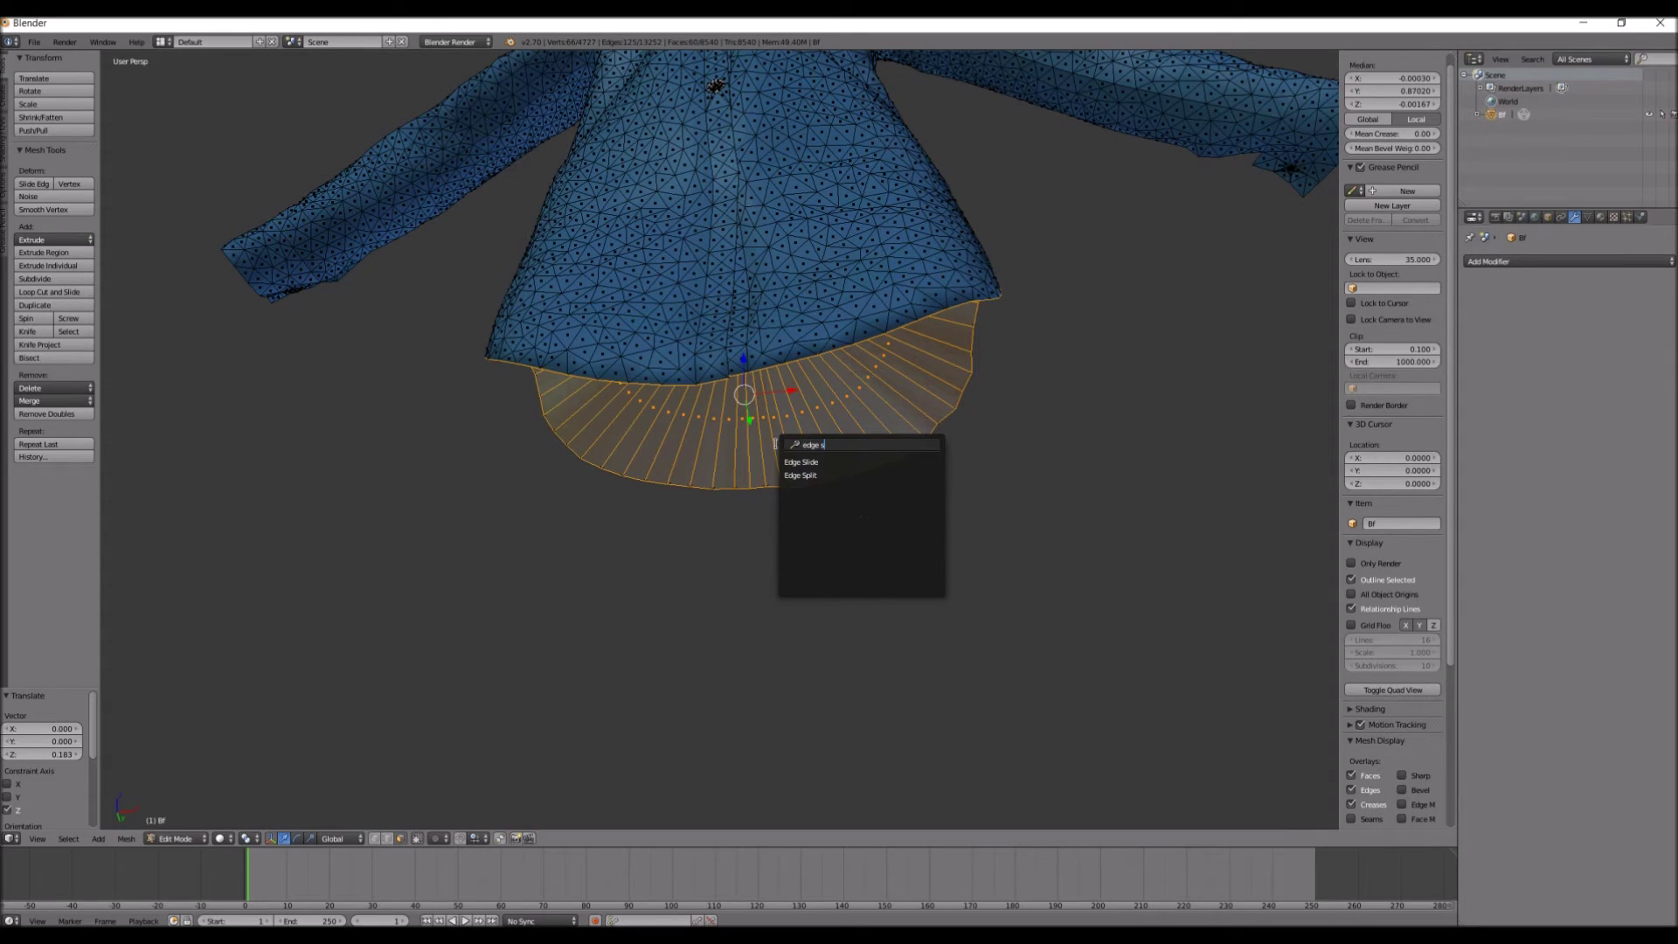
key("Down")
key("Down")
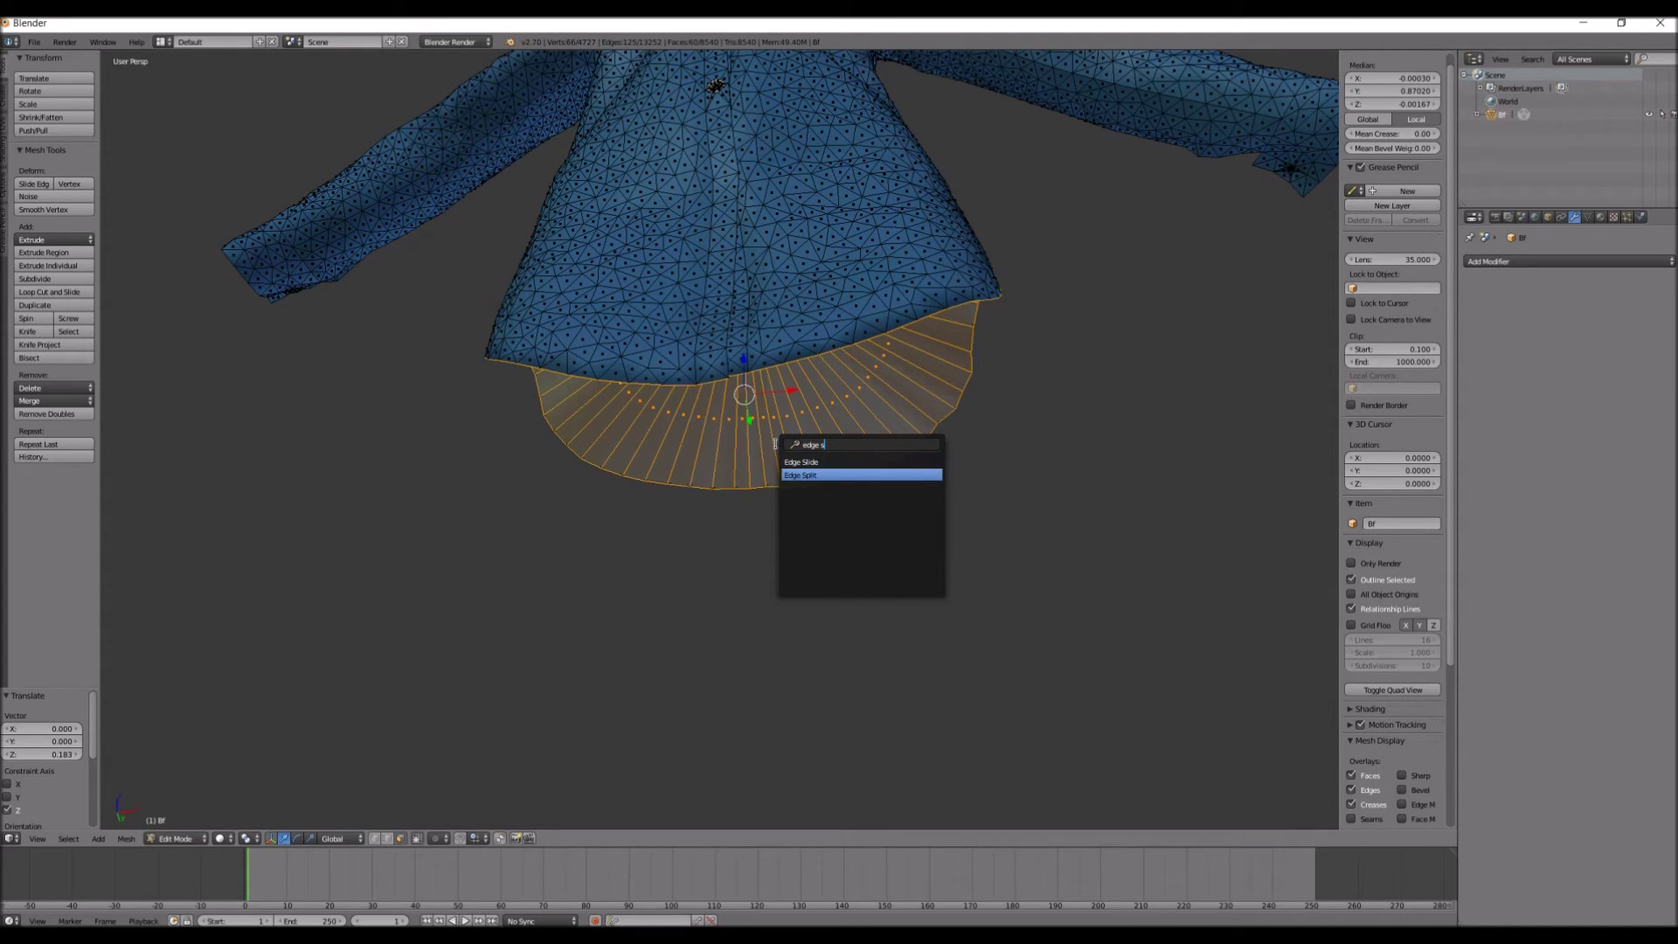
left_click(885, 475)
key("ctrl+z")
Examine the shading along the shirt's bottom hem in Object Mode
mouse_move(595, 472)
middle_mouse_down()
mouse_move(611, 501)
mouse_move(584, 496)
middle_mouse_up()
key("Tab")
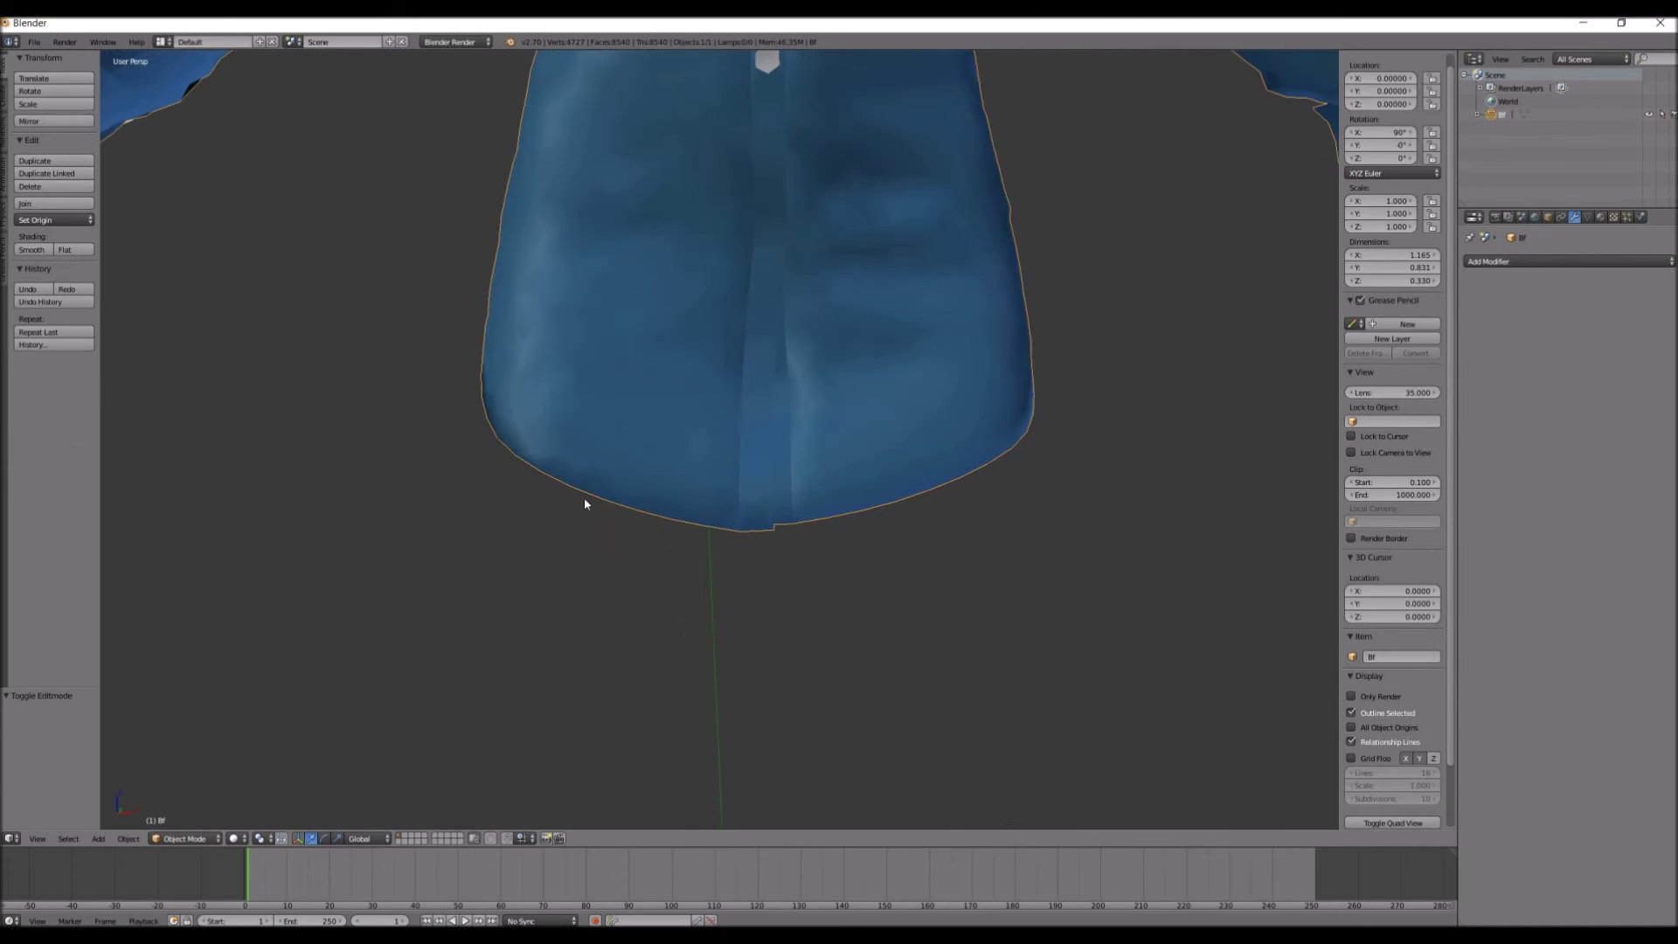
scroll(524, 517, "up", 2)
middle_click_drag(479, 580, 671, 427)
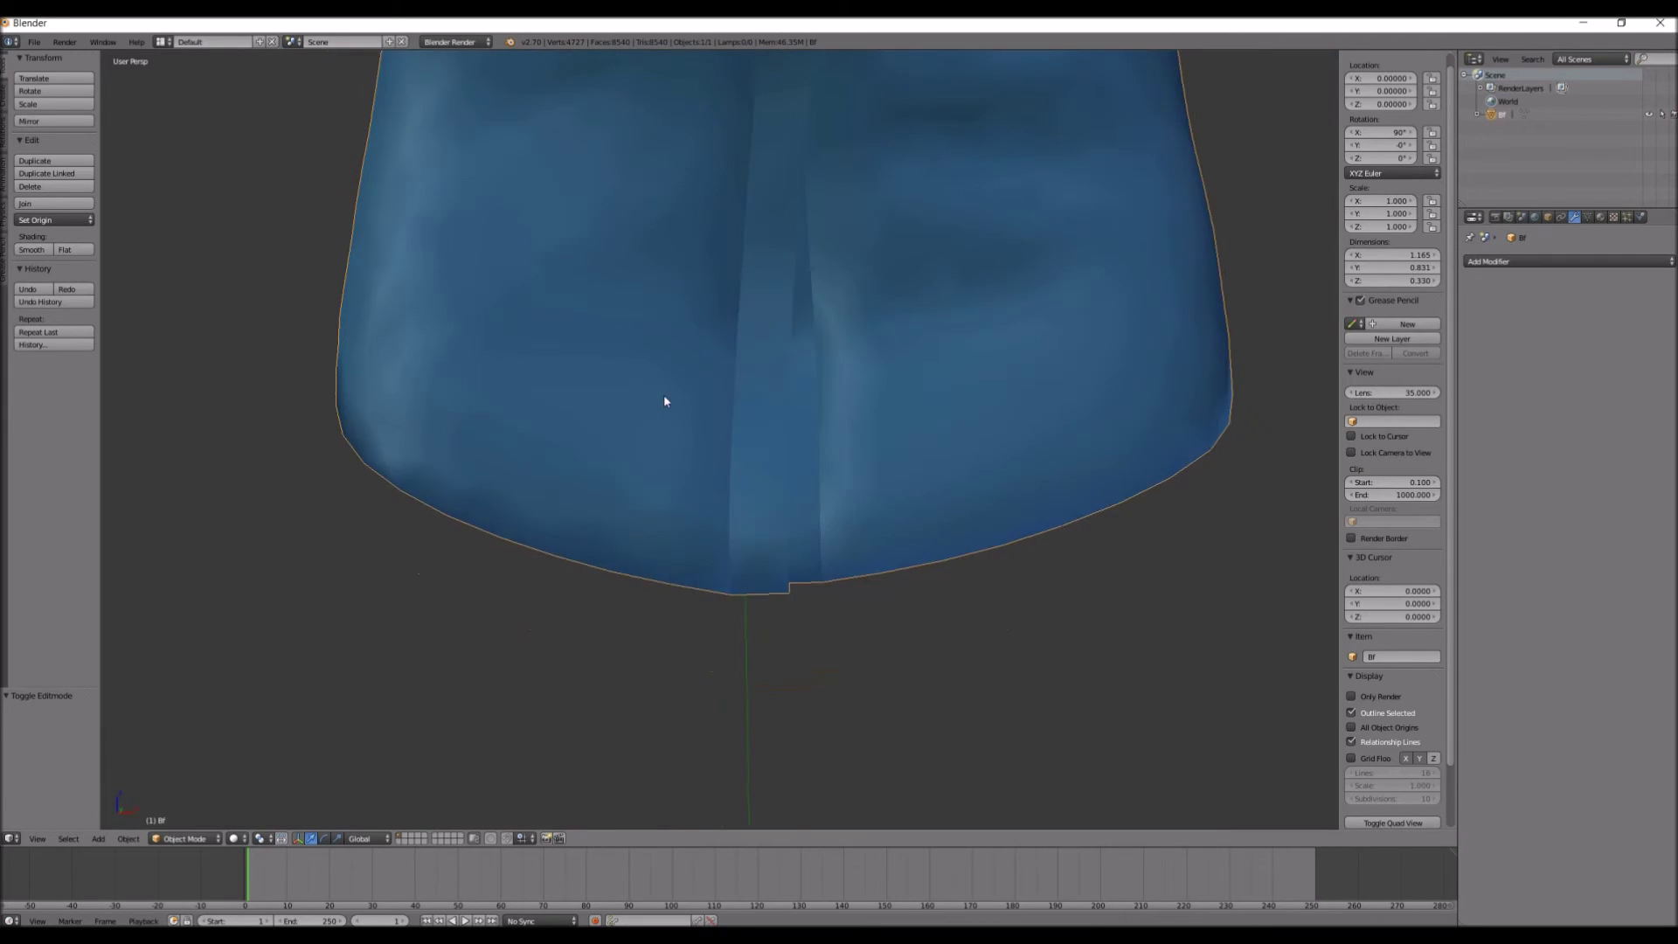
middle_click_drag(664, 401, 666, 426)
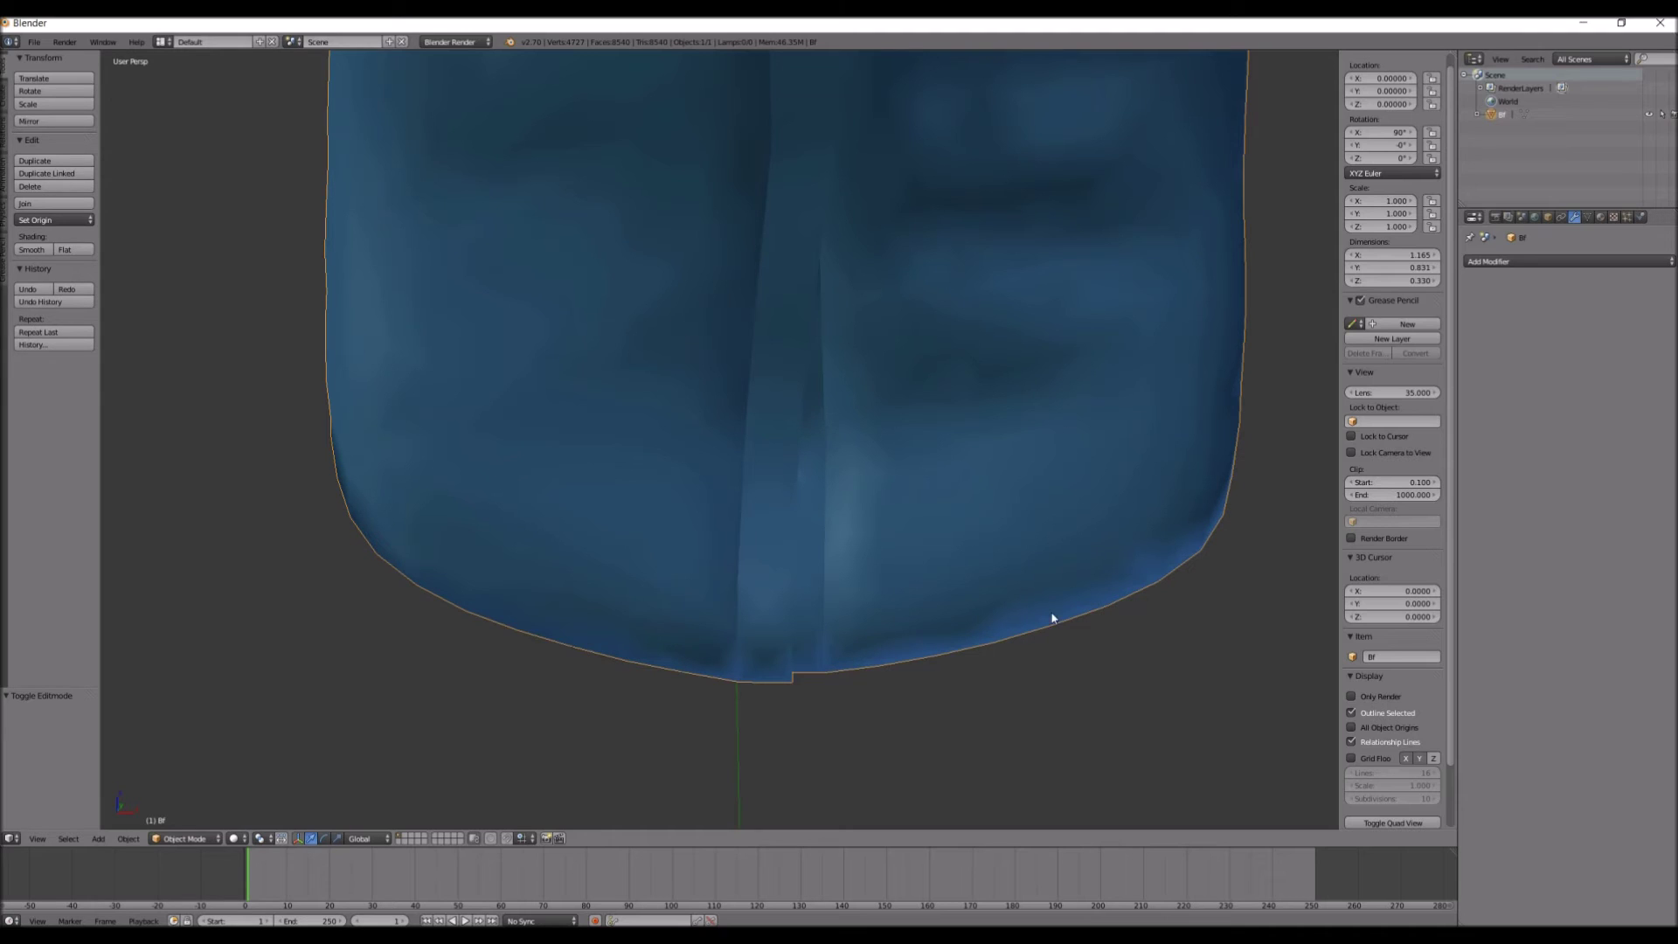
Apply Edge Split to the selected bottom cap faces in Edit Mode and check the hem shading in Object Mode
key("Tab")
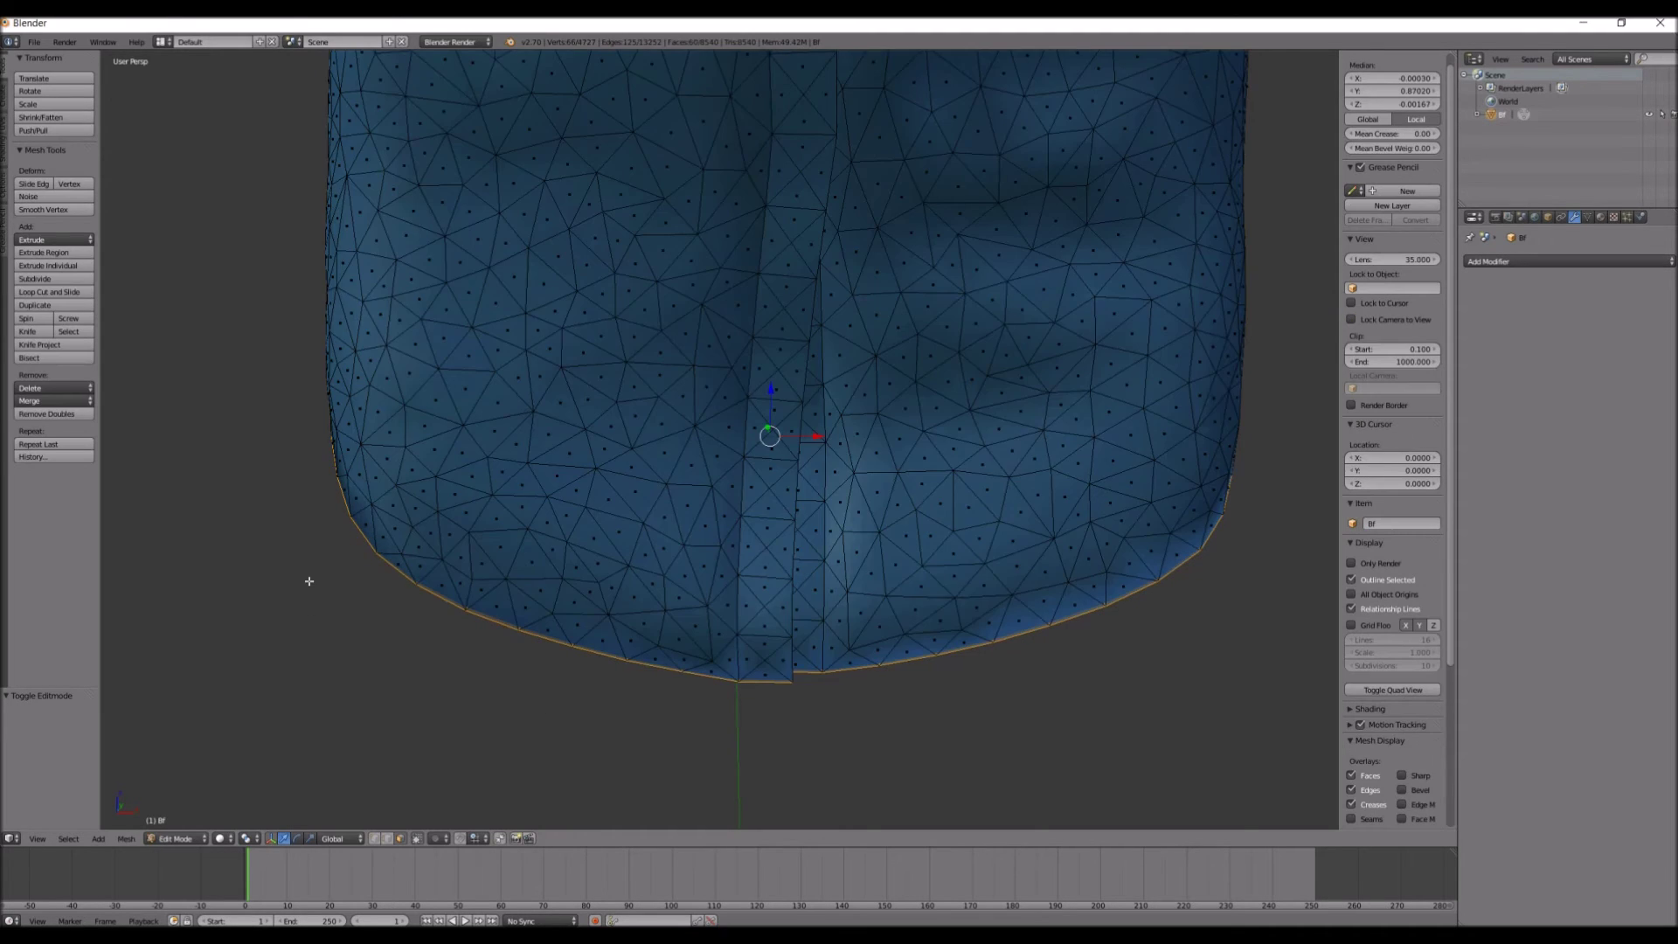
middle_click_drag(311, 581, 447, 523)
key("space")
left_click(437, 494)
key("Tab")
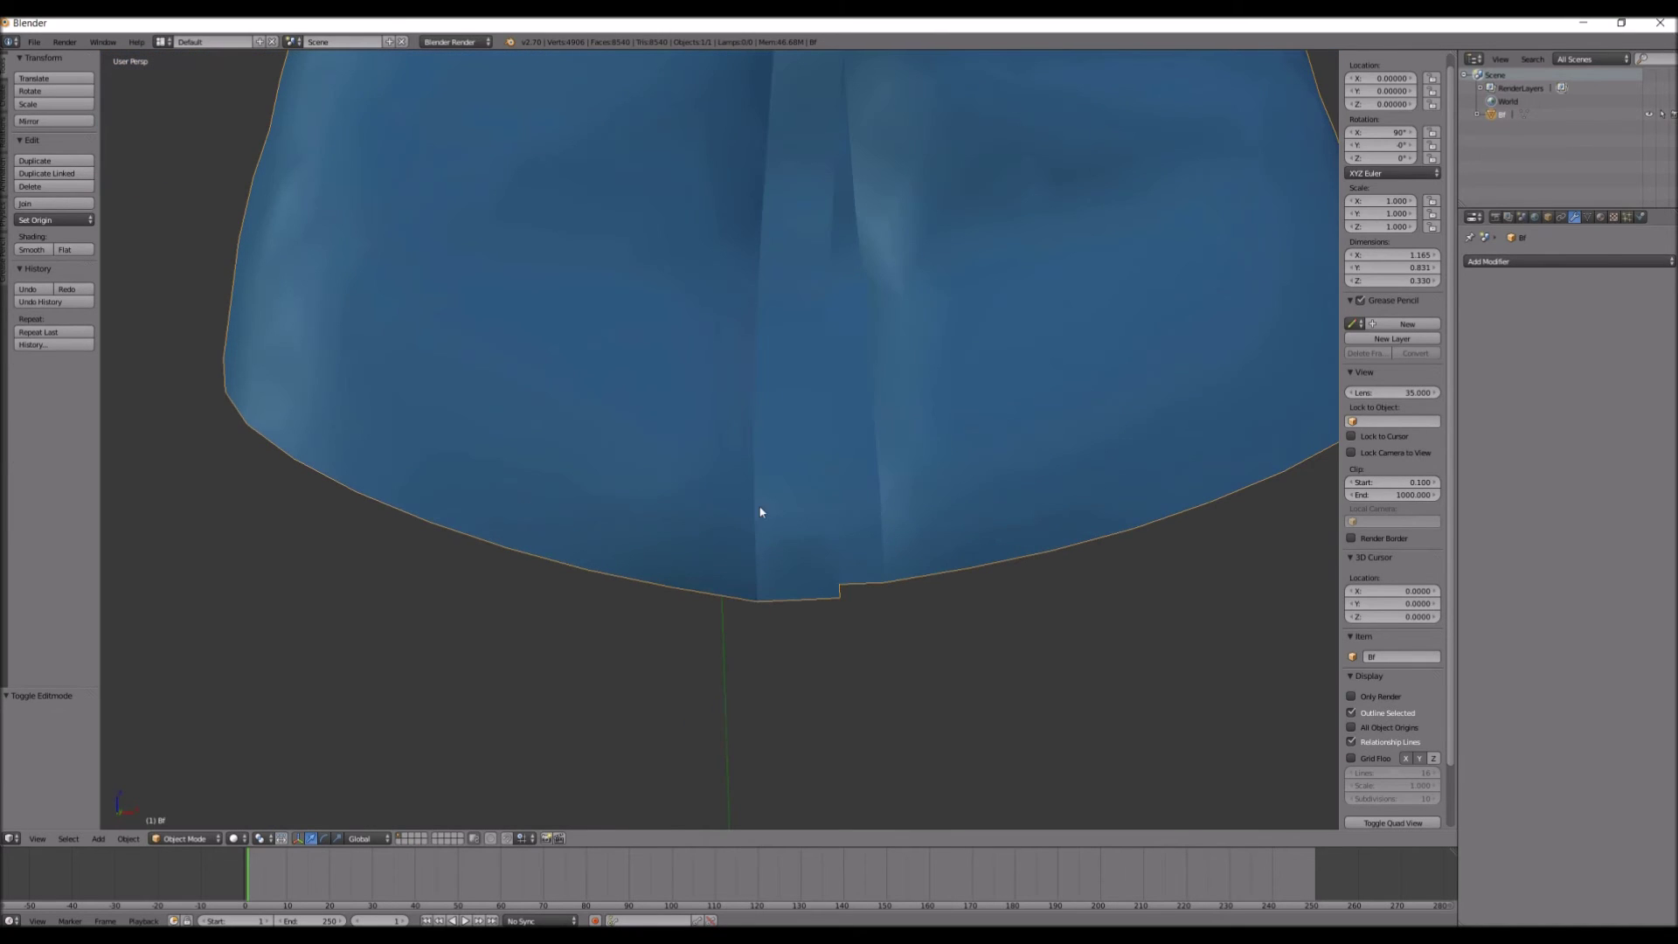
middle_click_drag(481, 434, 469, 536)
key("KP_1")
scroll(470, 524, "down", 5)
Return to Edit Mode at the wearer's right sleeve and clear the face selection
middle_click_drag(601, 489, 891, 605, "shift")
middle_click_drag(691, 573, 693, 498, "shift")
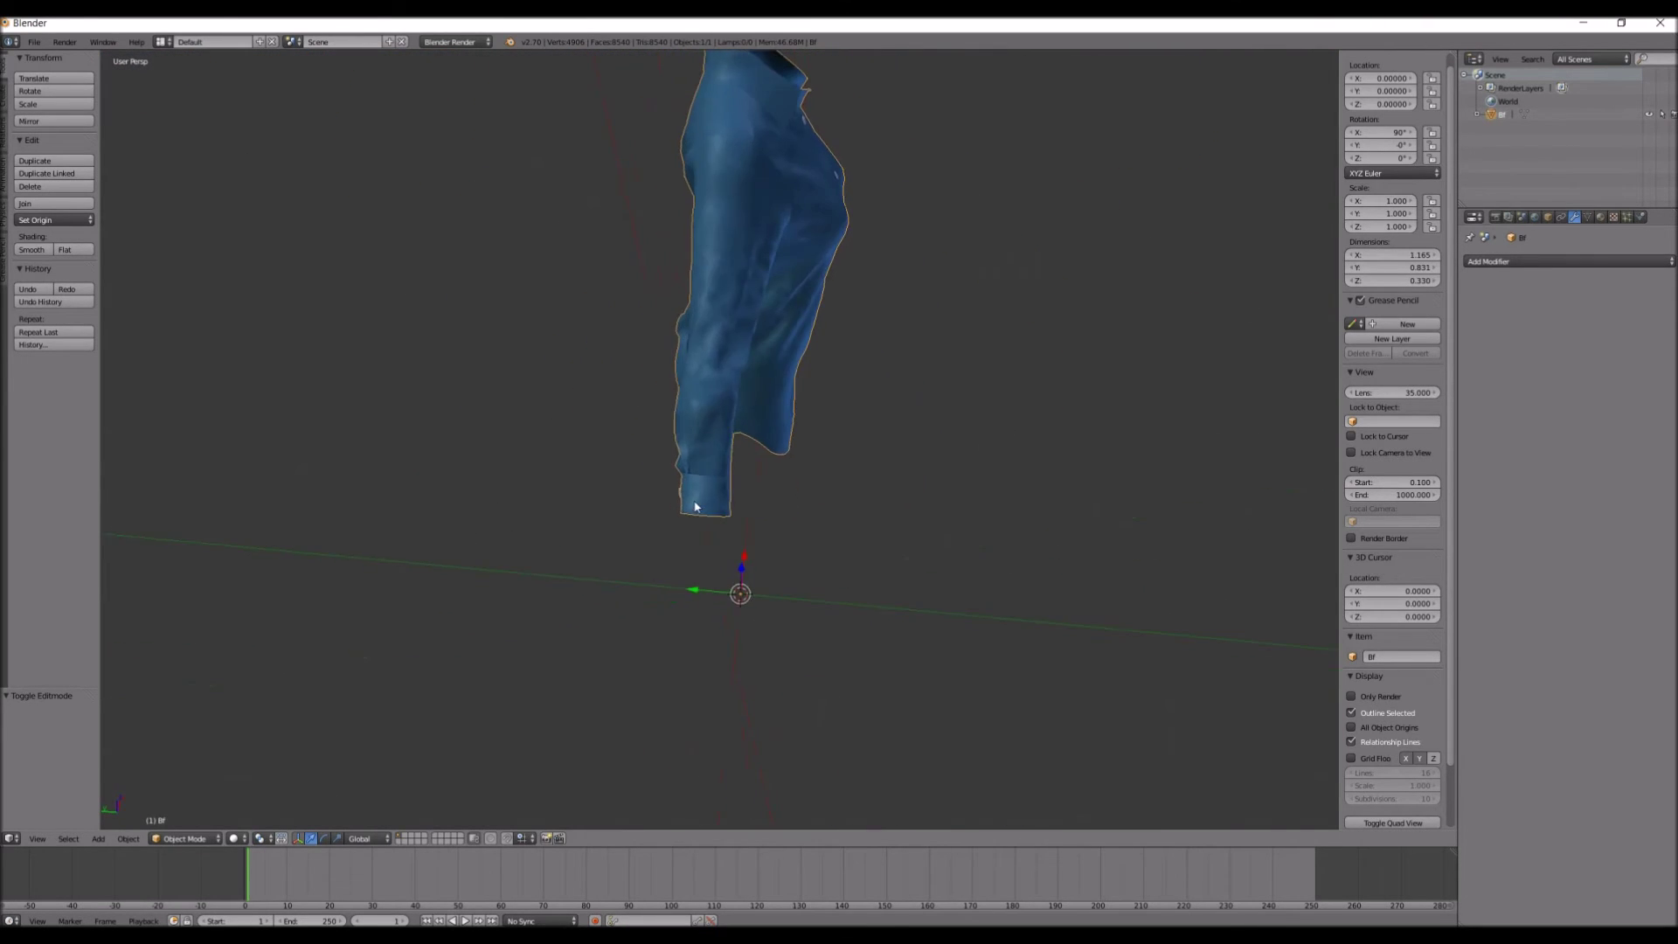
scroll(697, 581, "up", 3)
middle_click_drag(696, 581, 708, 516)
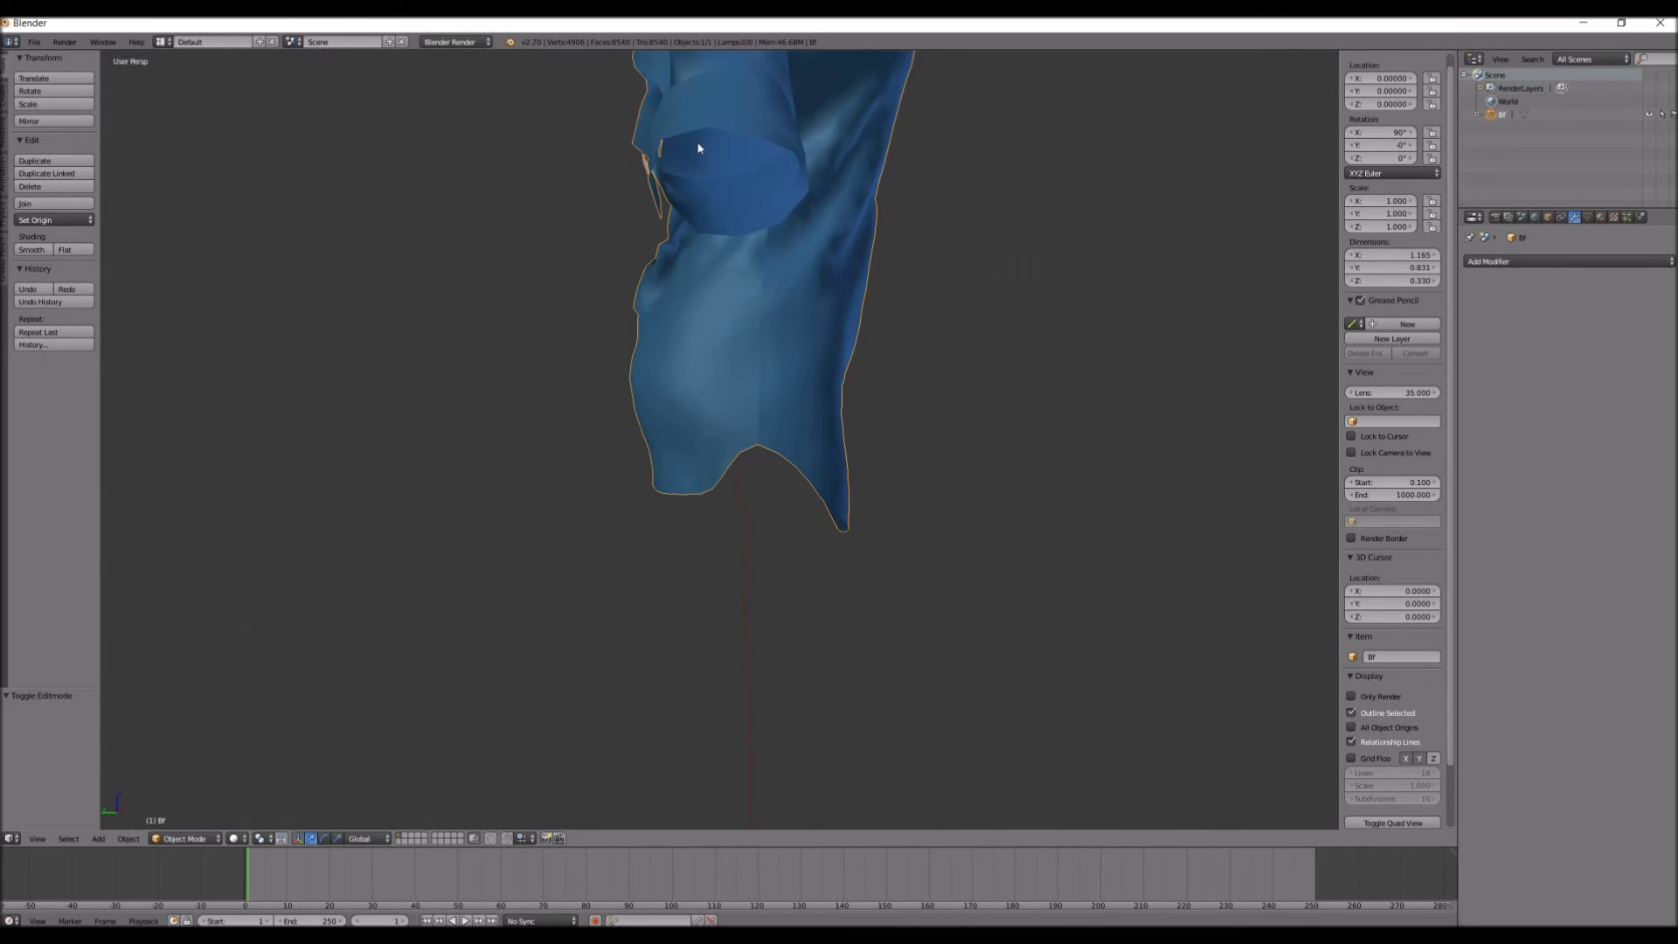
middle_click_drag(698, 147, 758, 226)
key("Tab")
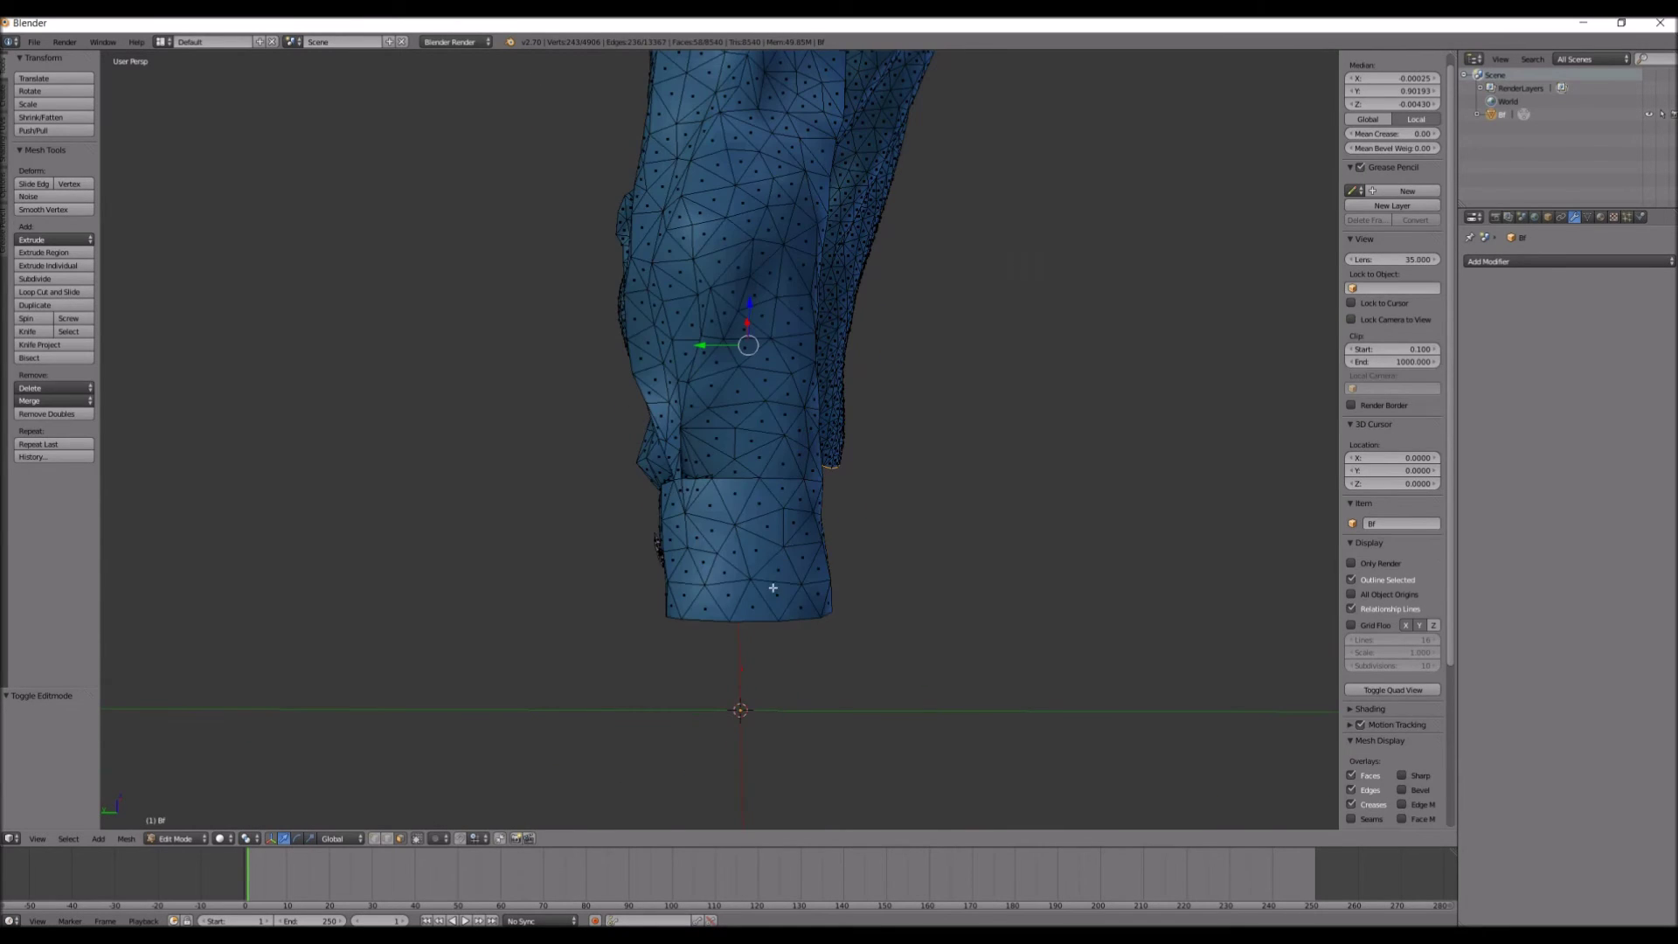
middle_click_drag(757, 397, 617, 667)
key("a")
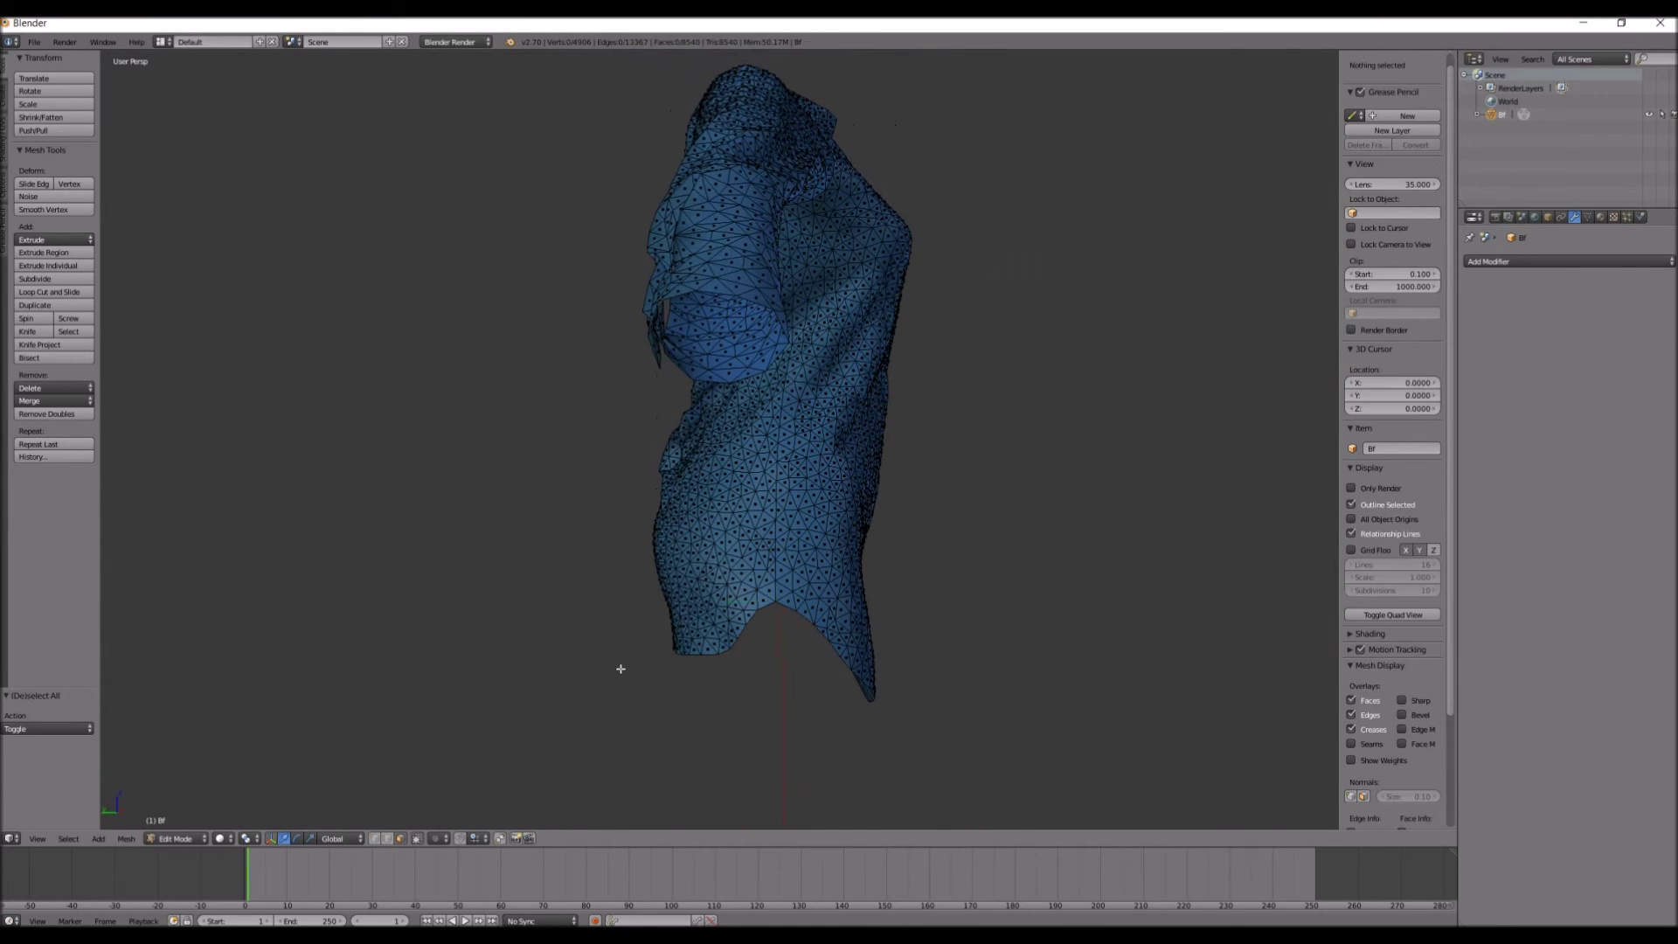
Select the edges around the opening of the wearer's right sleeve cuff, undoing any wrong pick
middle_click_drag(634, 519, 585, 528)
right_click(565, 489)
right_click(556, 489, "shift")
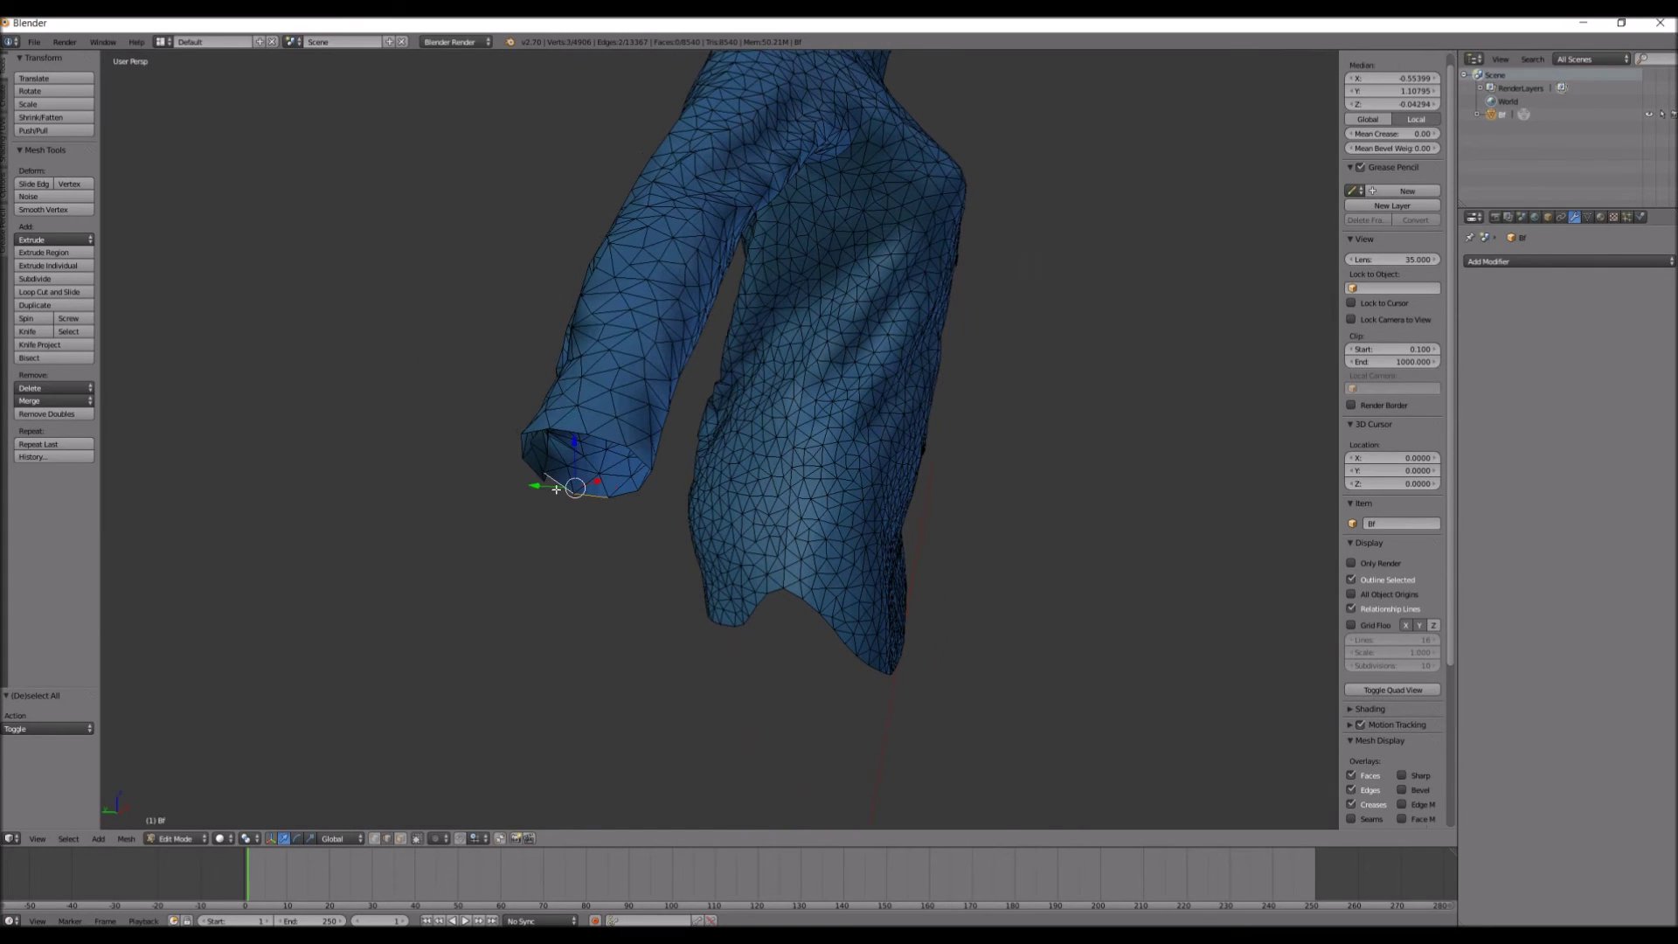
right_click(534, 473, "shift")
right_click(622, 496, "shift")
middle_click_drag(622, 497, 413, 490)
right_click(377, 468, "shift")
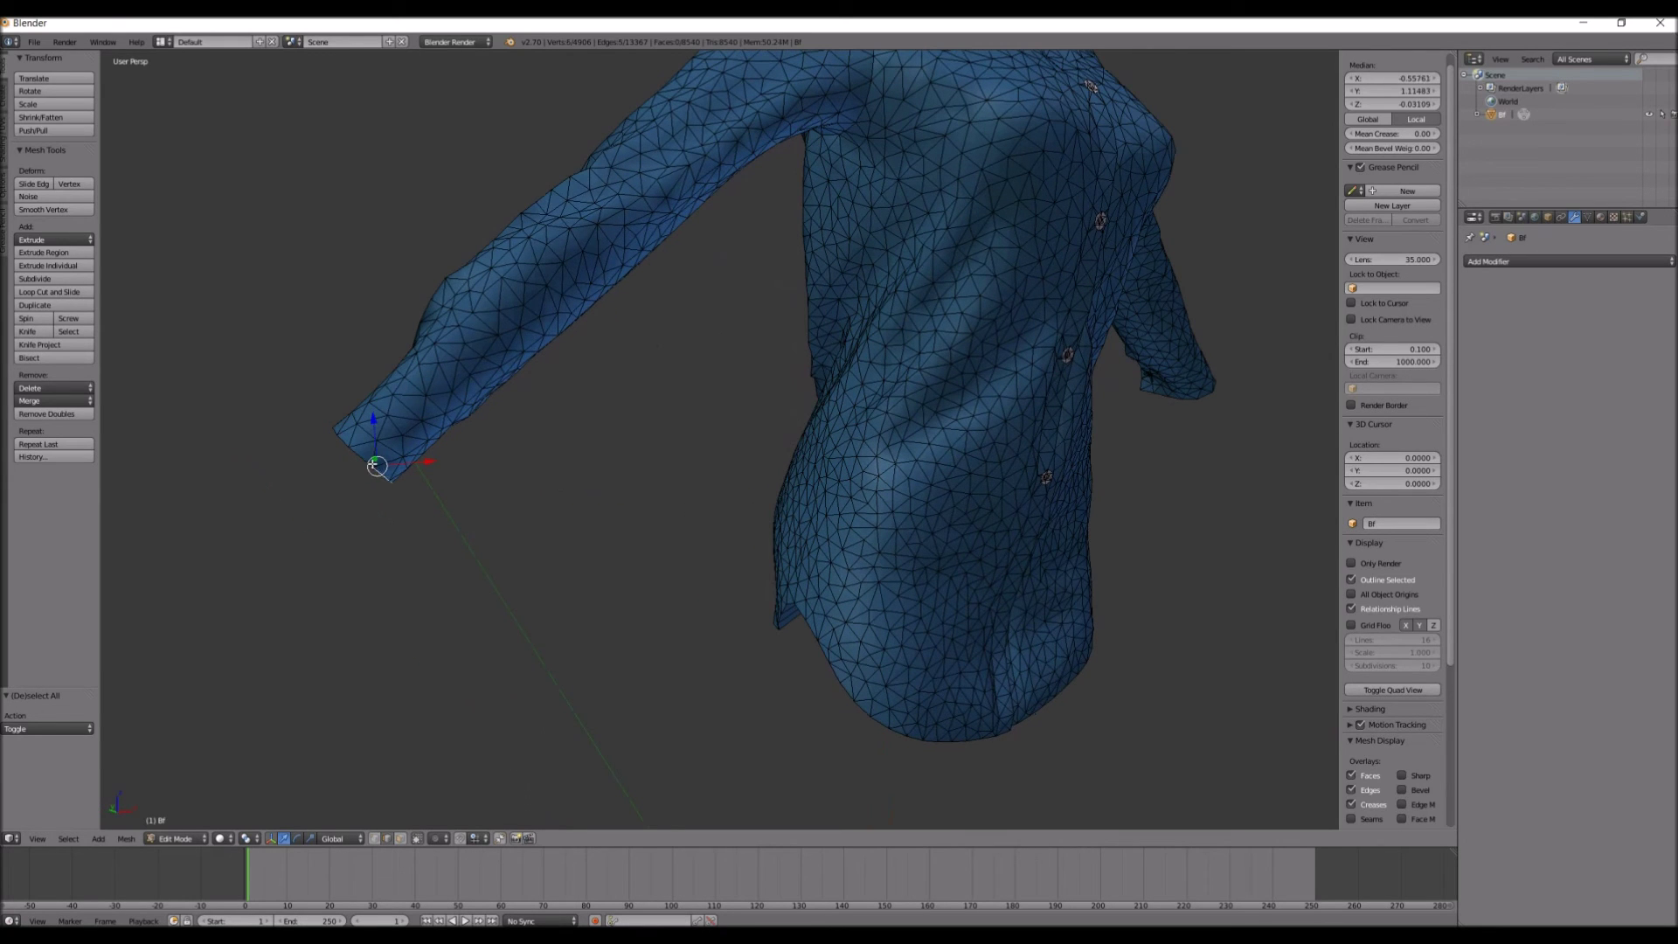
right_click(366, 454, "shift")
key("ctrl+z")
middle_click_drag(705, 627, 747, 574)
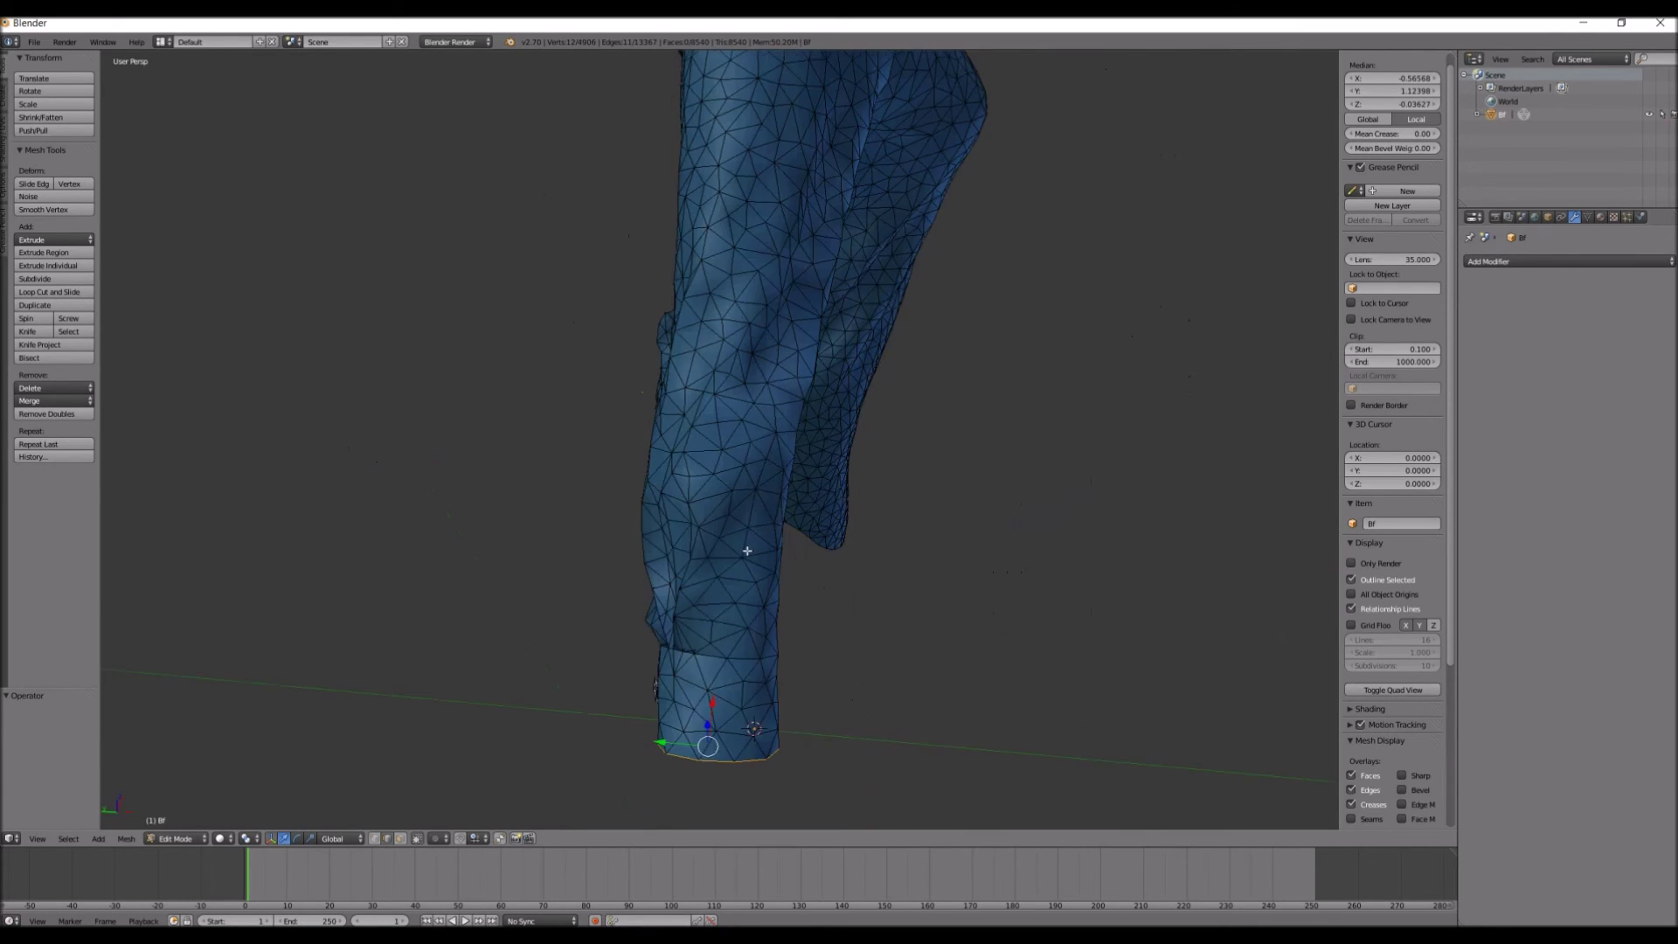
middle_click_drag(756, 516, 774, 436, "shift")
Extrude the cuff opening edges downward along Z by about 0.036 and scale them inward to about 0.426
key("e")
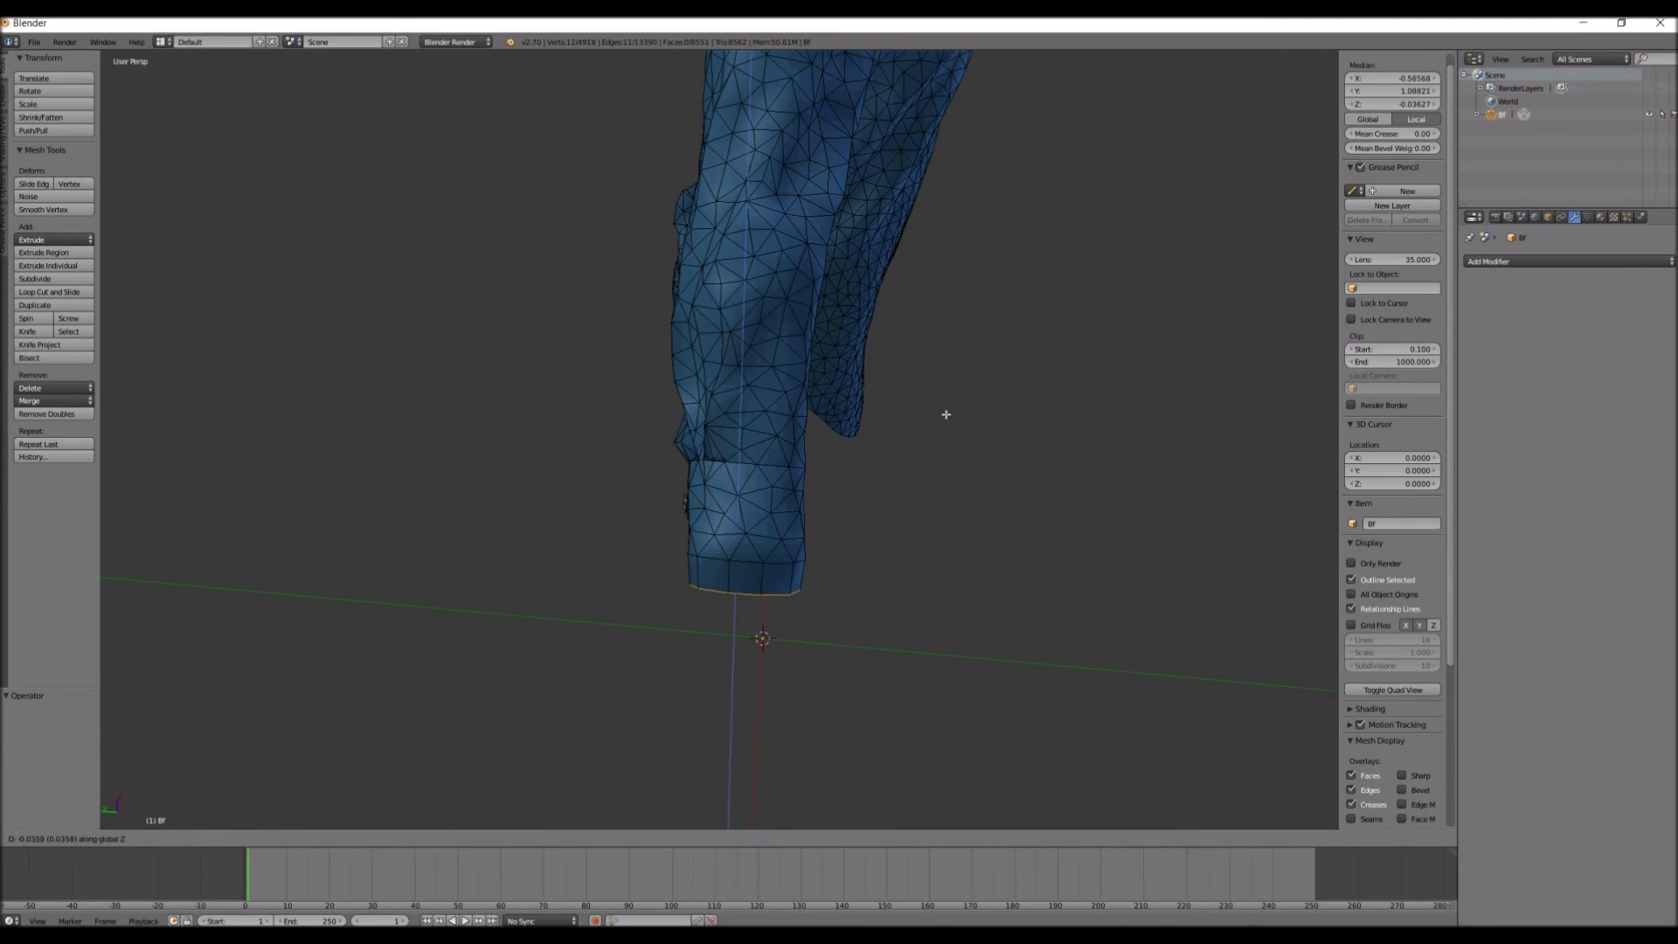
left_click(946, 411)
key("s")
left_click(861, 525)
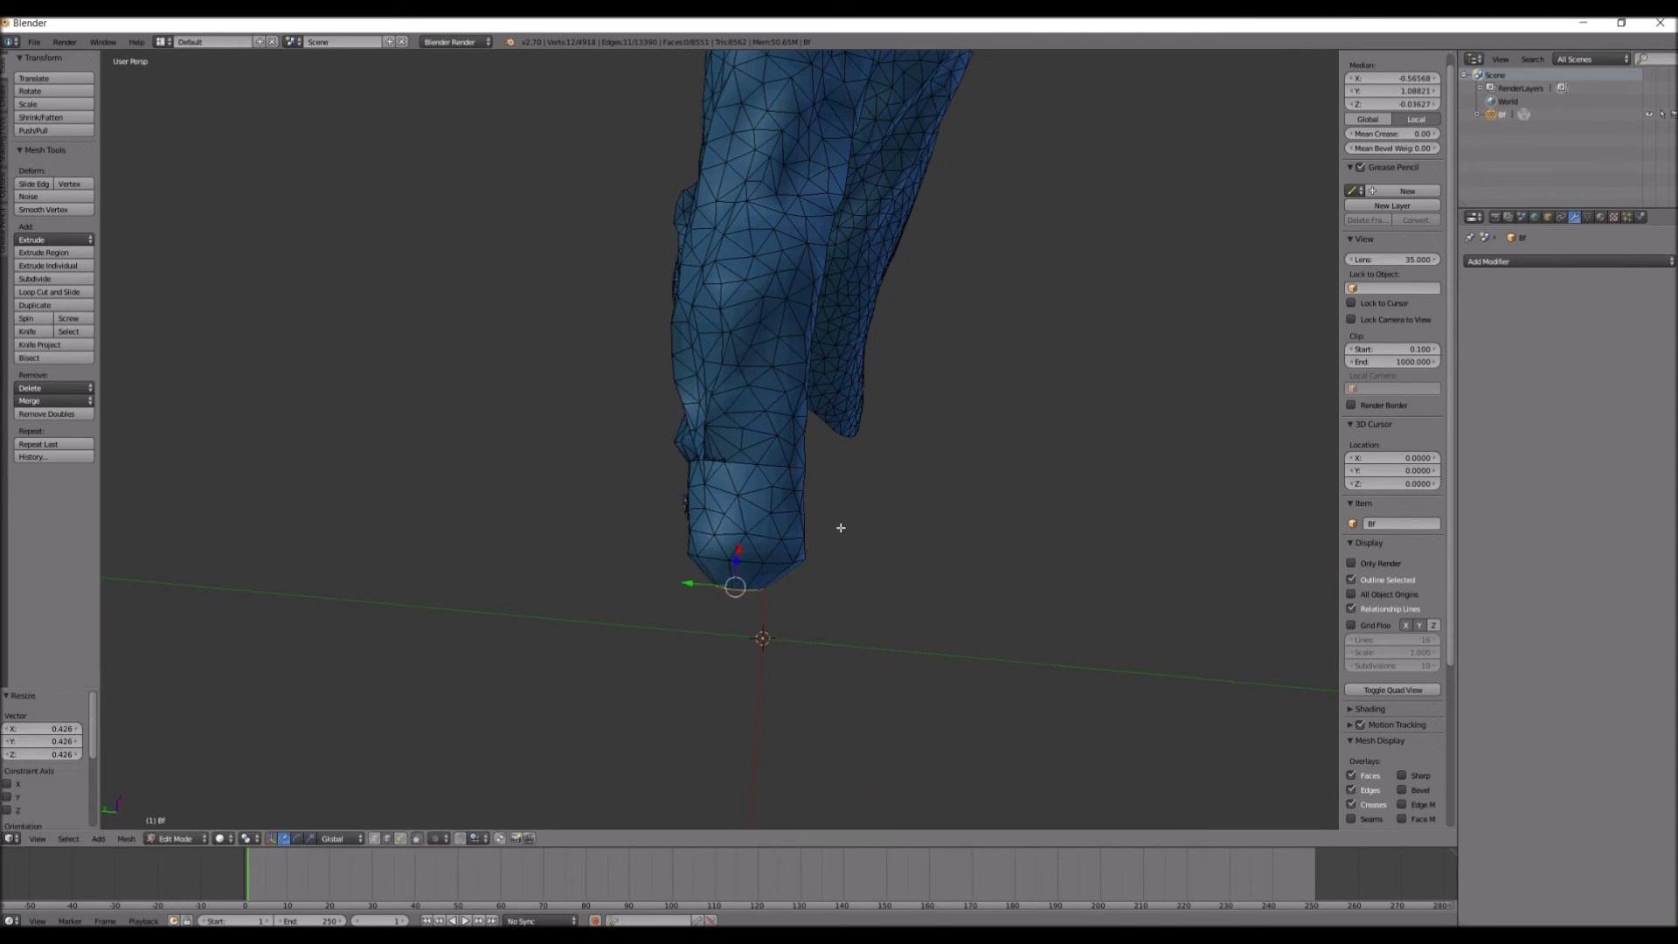
Merge the extruded edges of the wearer's right cuff at their center and raise the merged vertex about 0.031 along Z
key("alt+m")
left_click(841, 528)
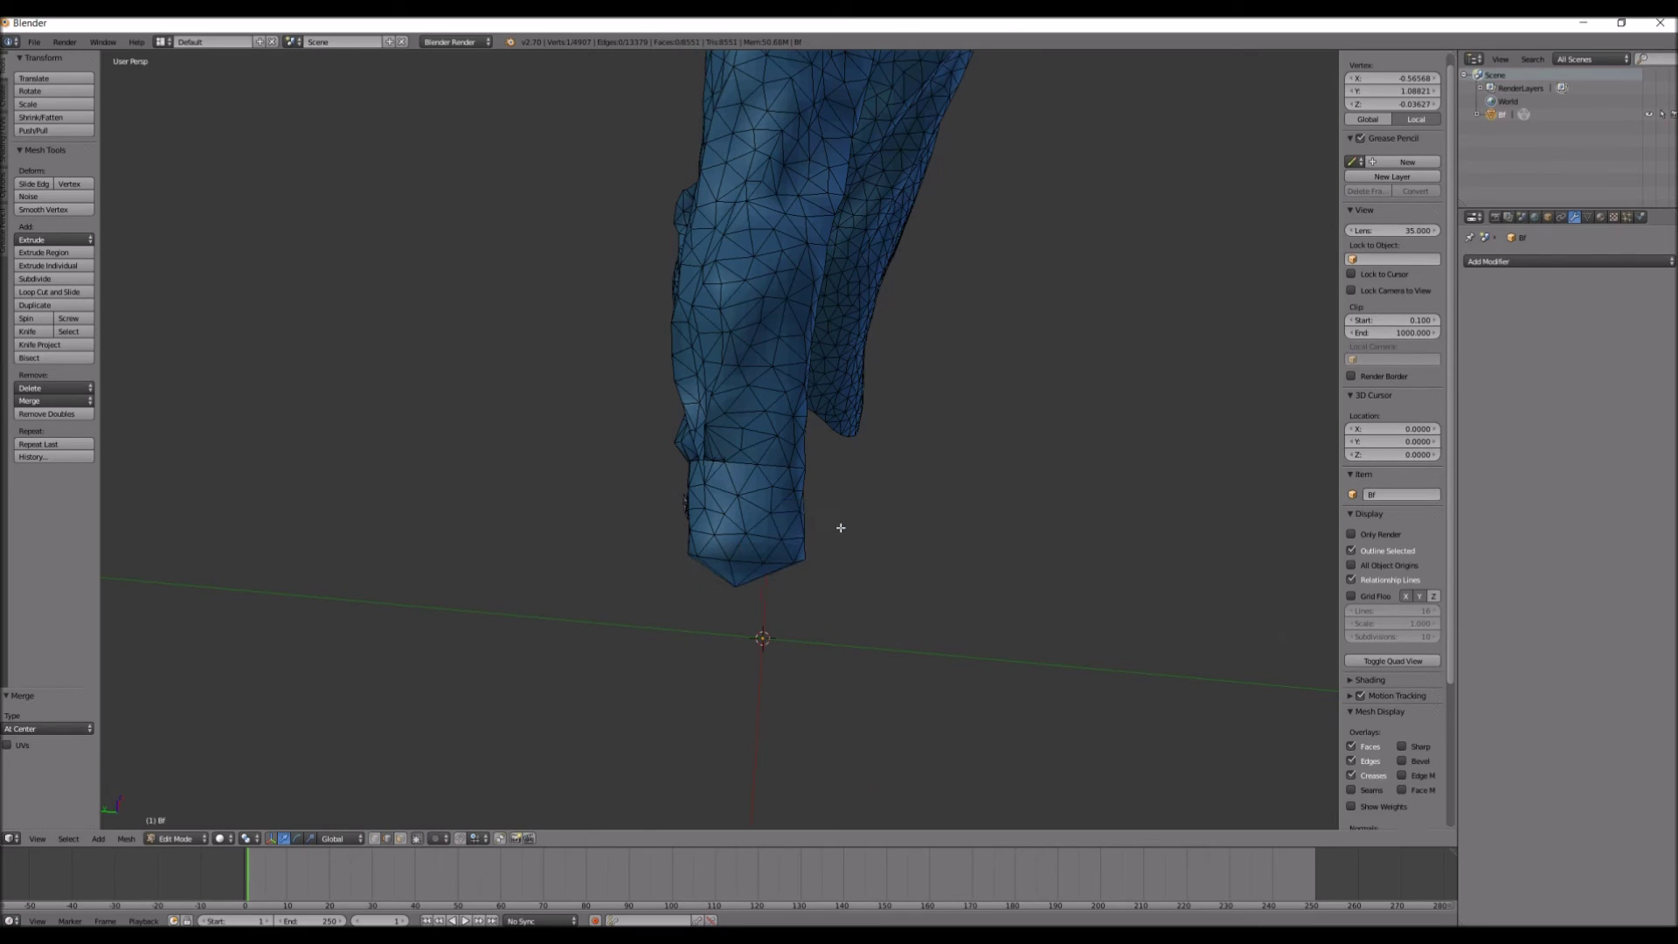
left_click(381, 839)
left_click_drag(736, 556, 738, 530)
key("space")
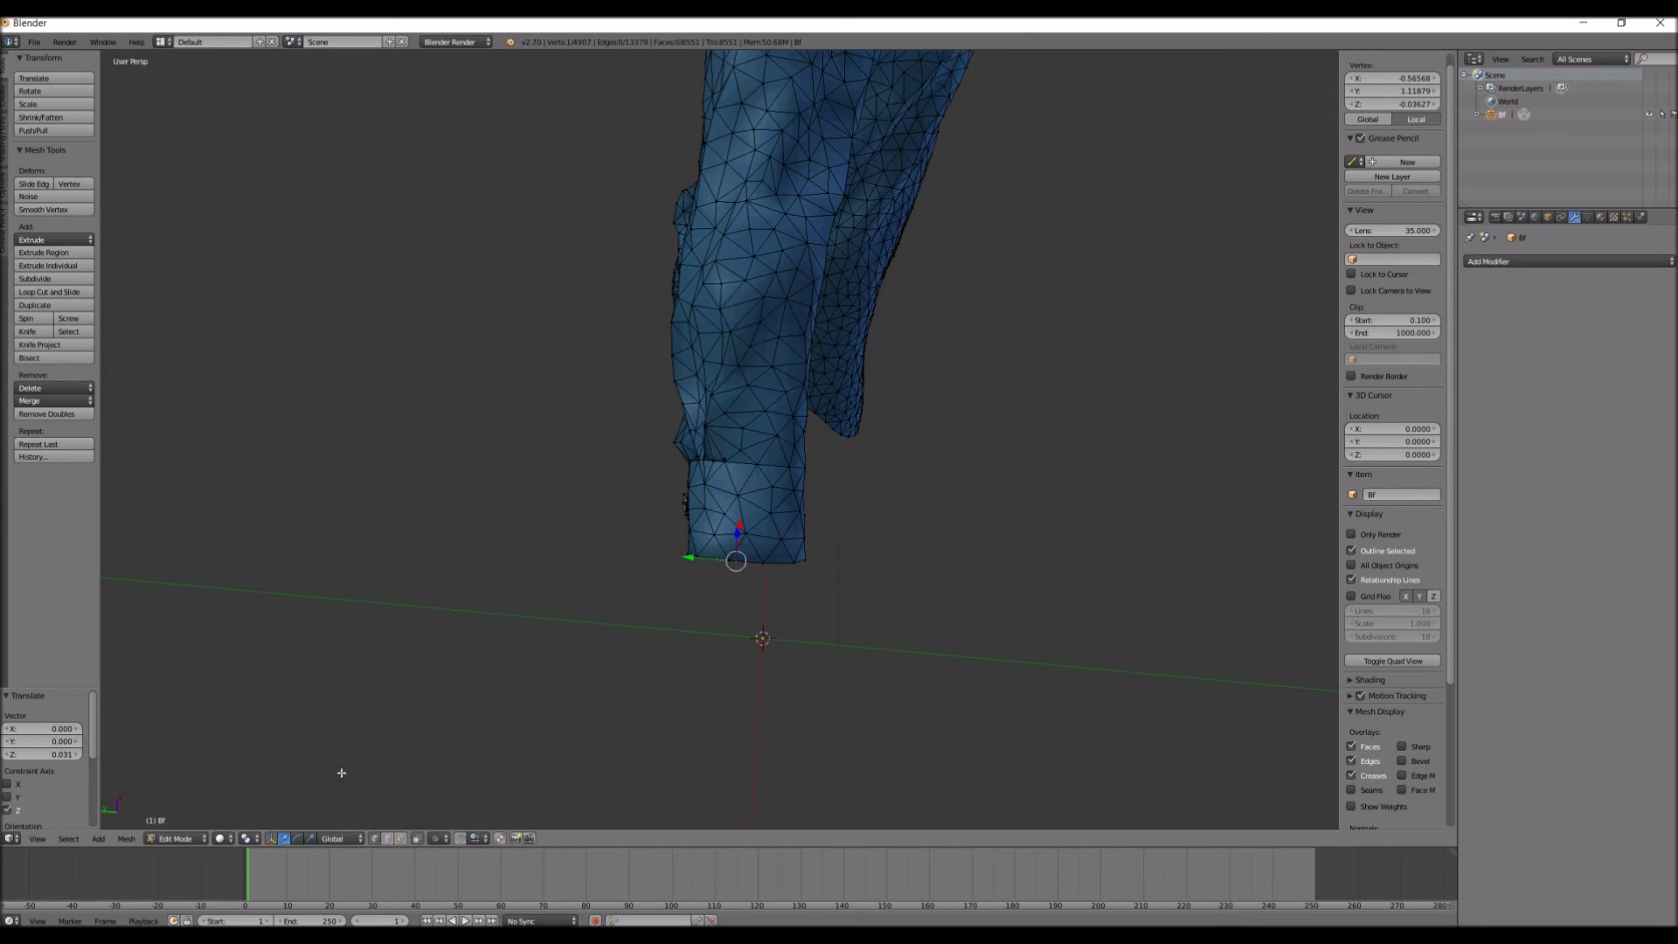
Apply Edge Split to the linked cap faces of the wearer's right cuff and check the sleeve shading in Object Mode
key("a")
key("Home")
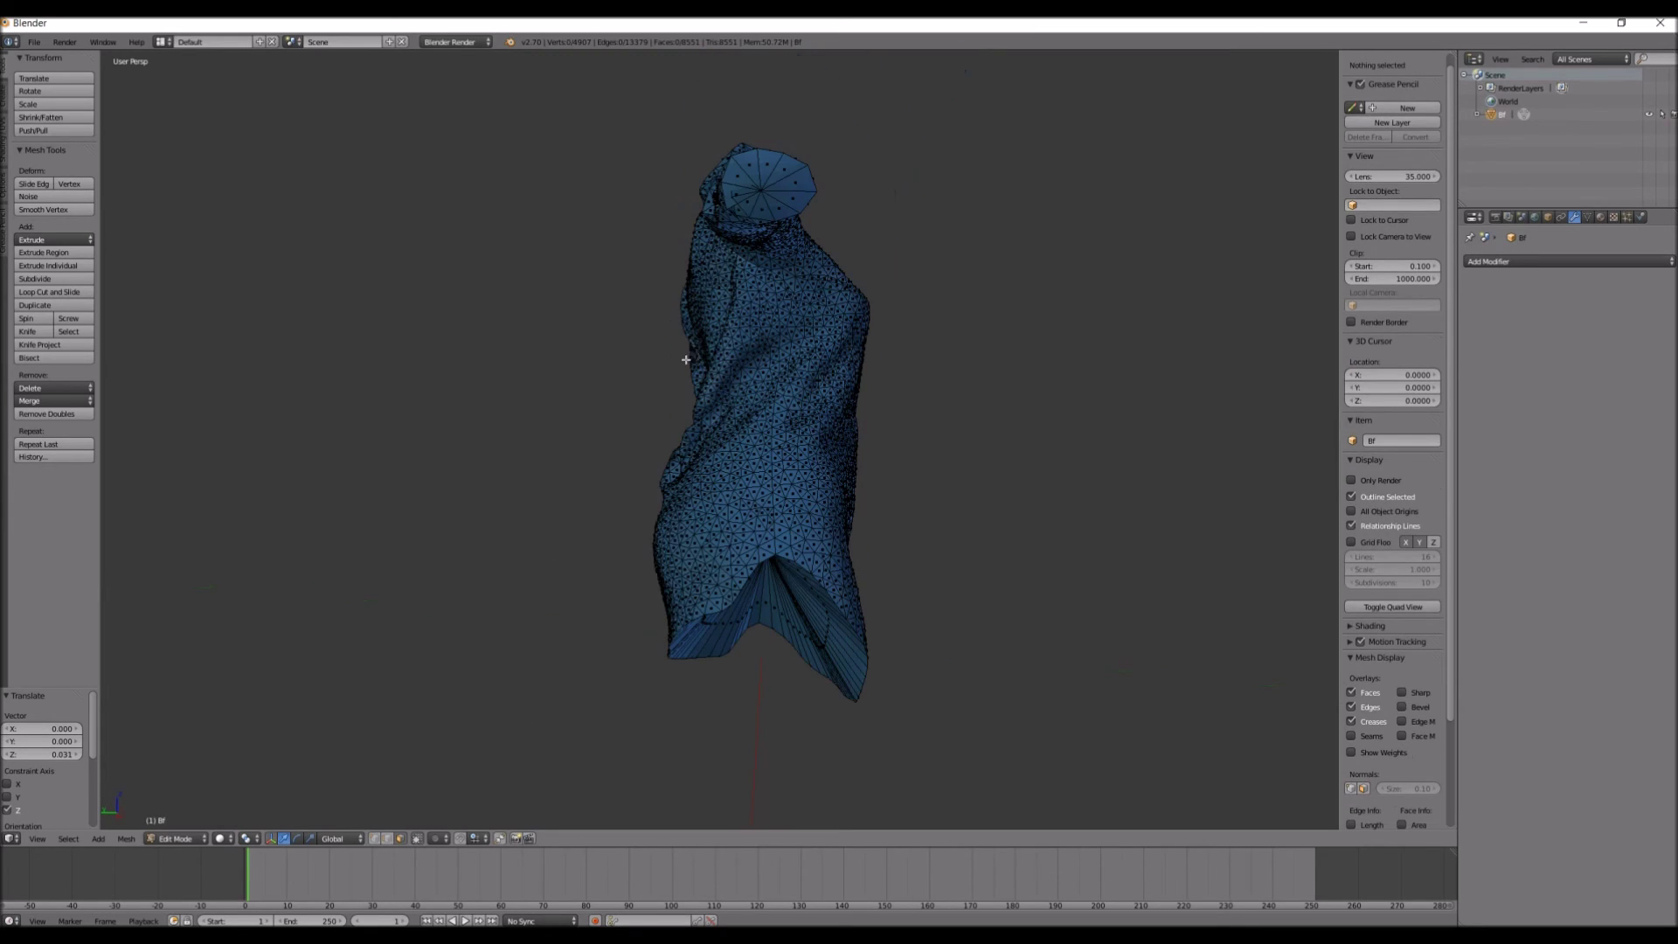
key("l")
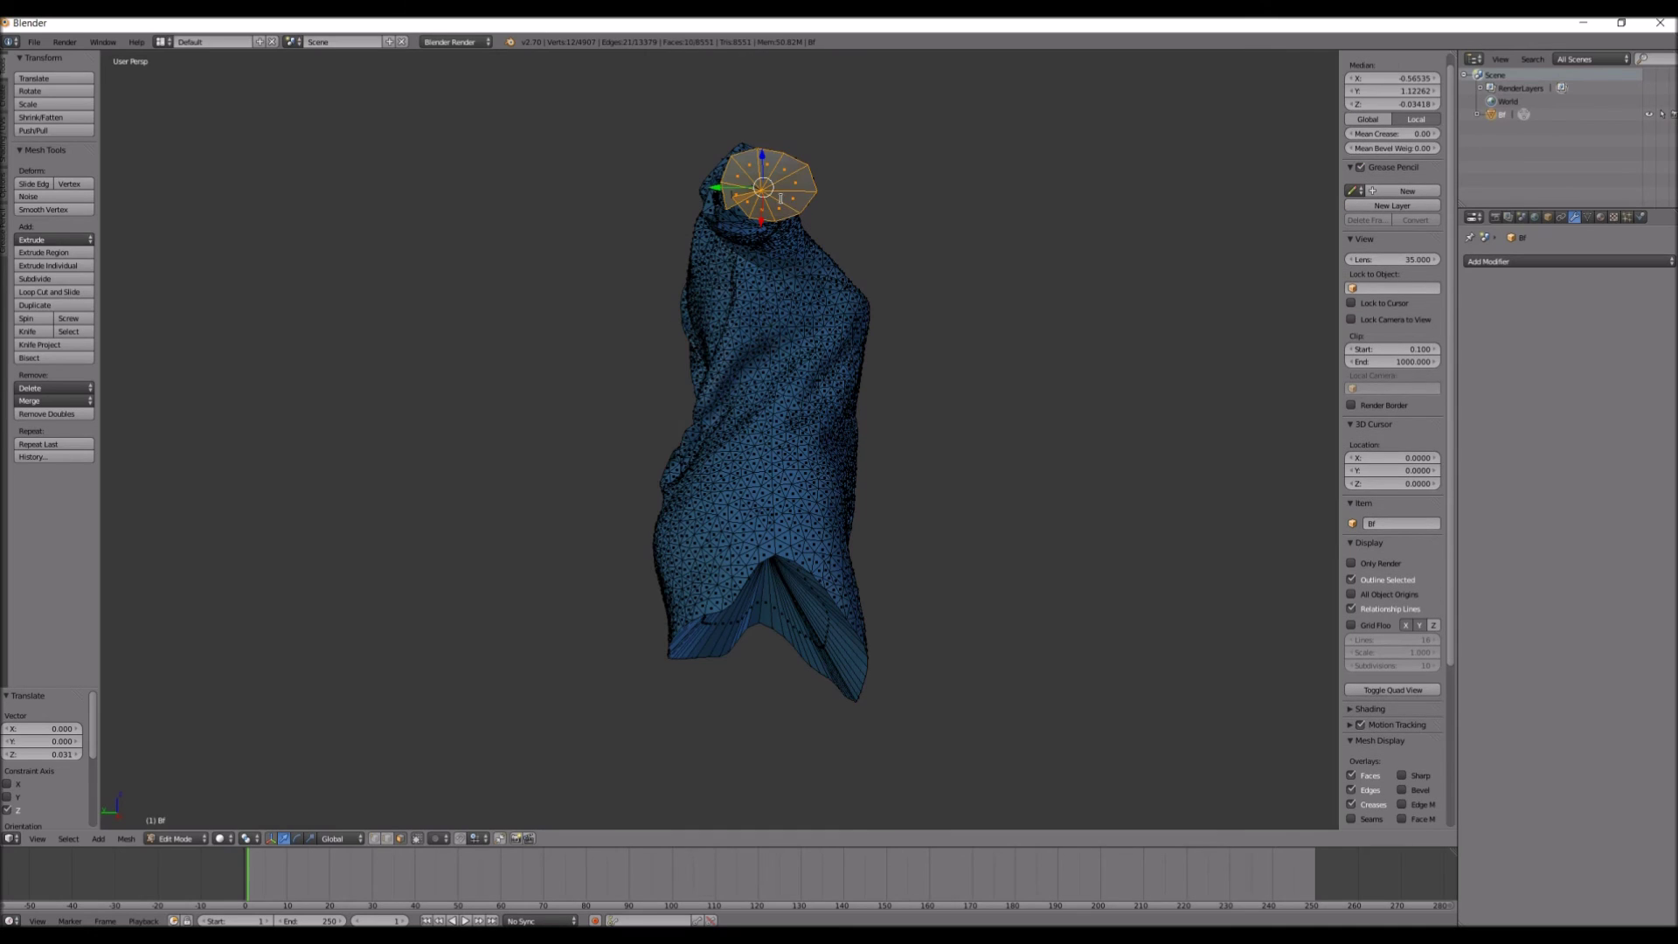
key("space")
left_click(814, 216)
key("Tab")
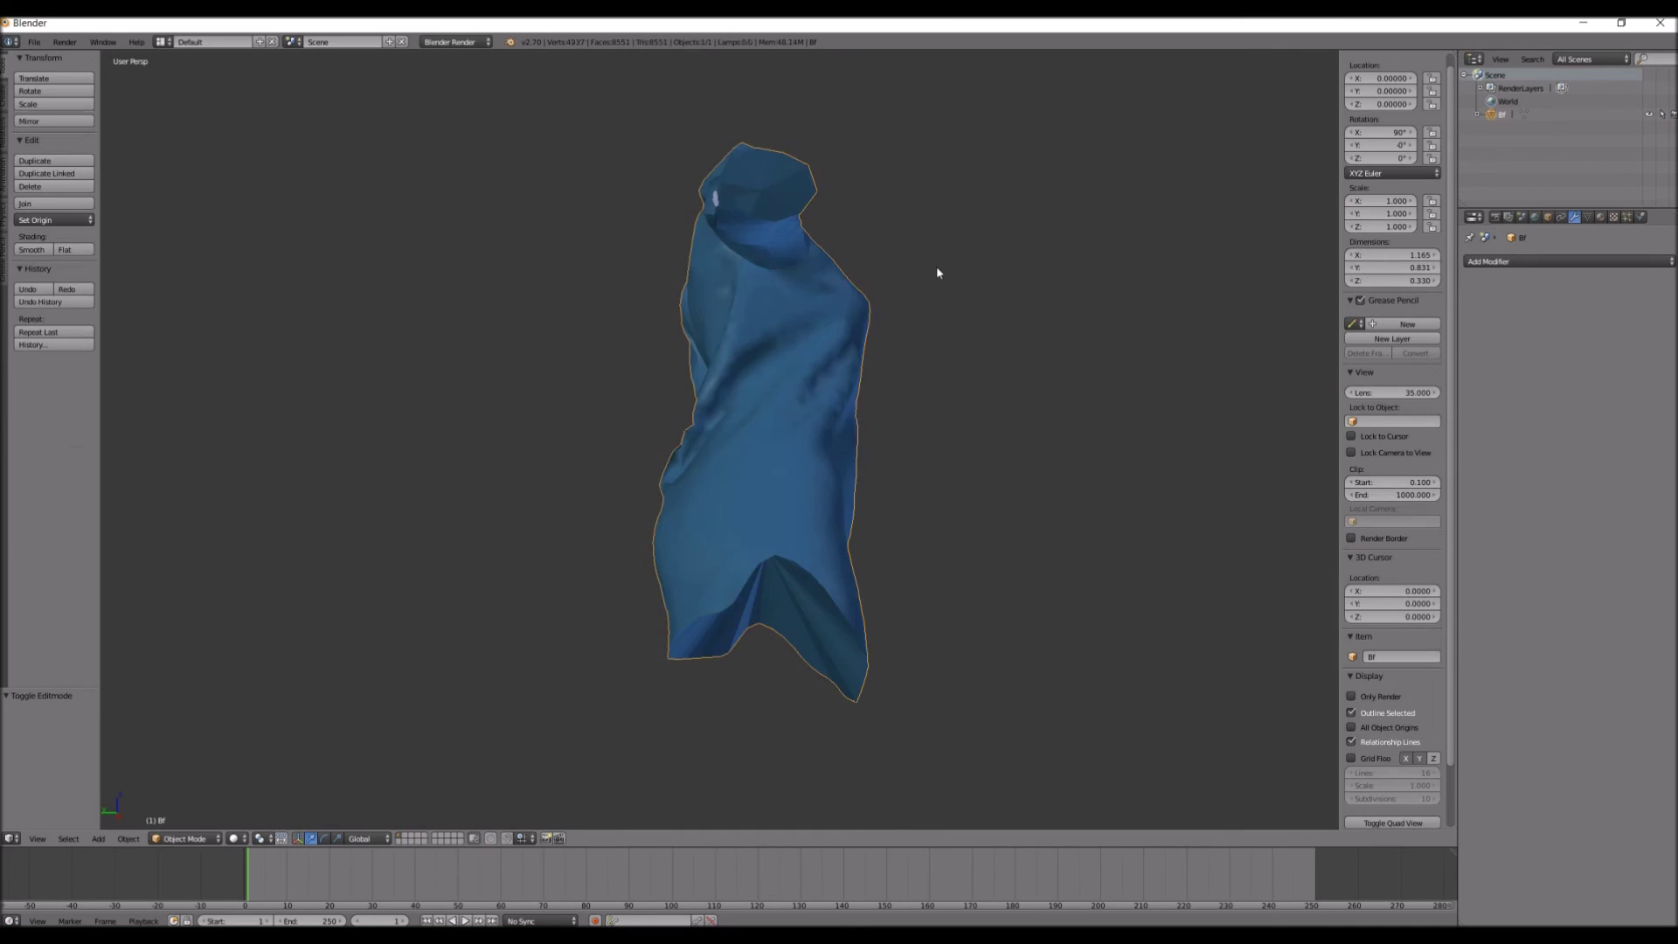
middle_click_drag(935, 270, 672, 259)
scroll(770, 317, "up", 5)
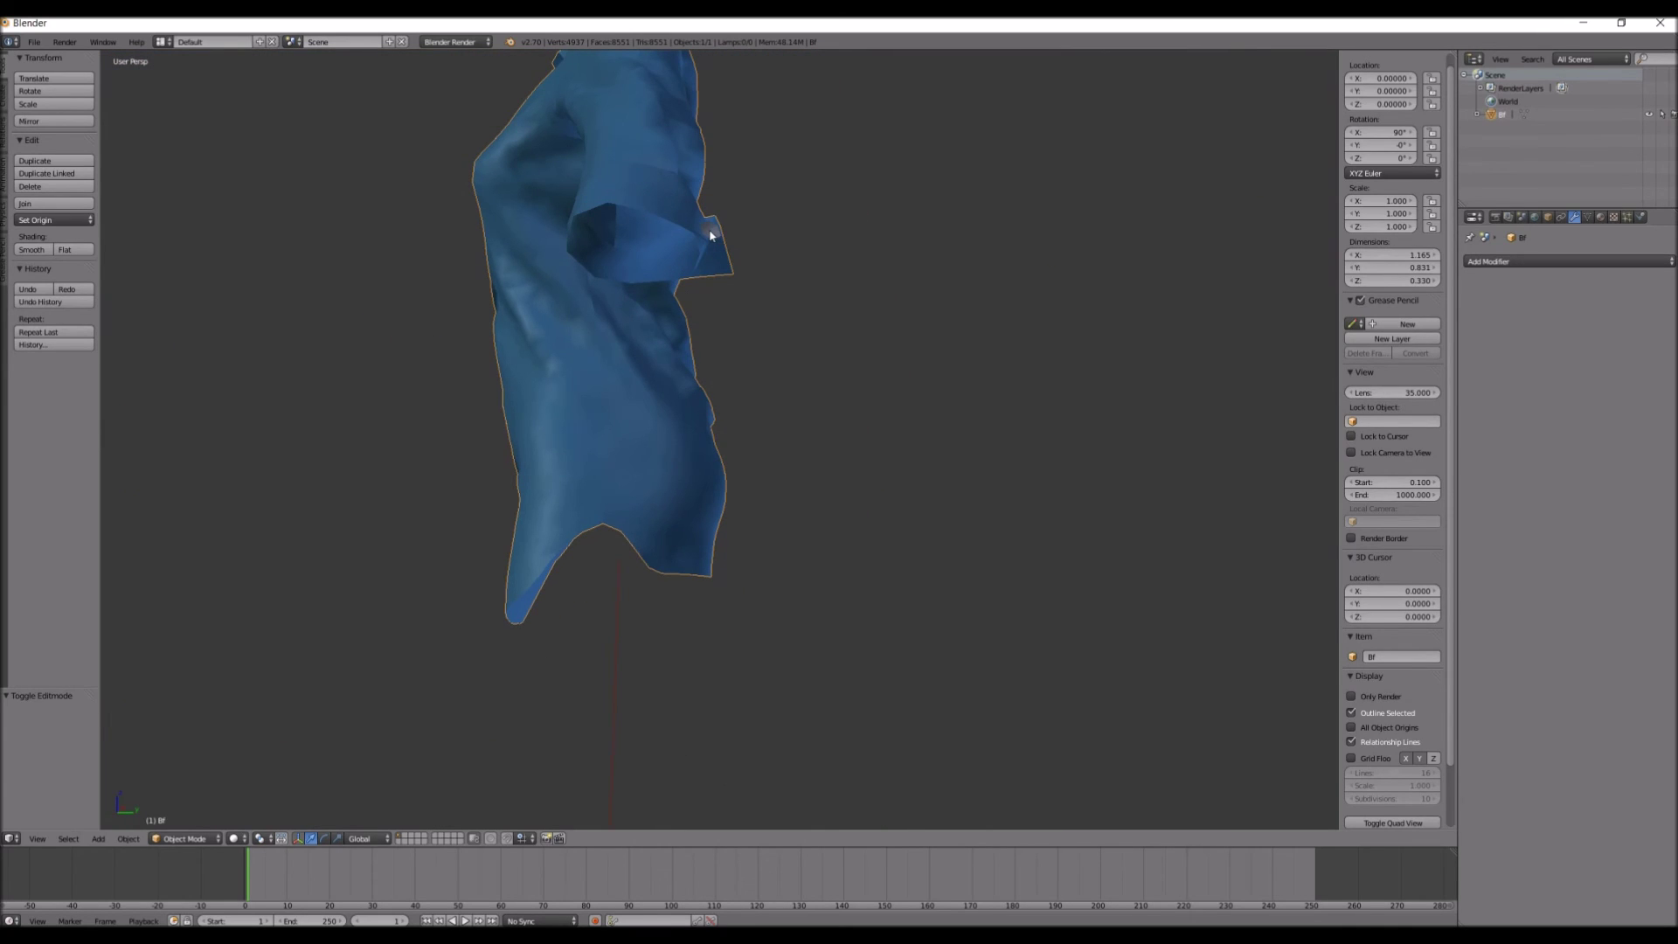
middle_click_drag(711, 234, 379, 339)
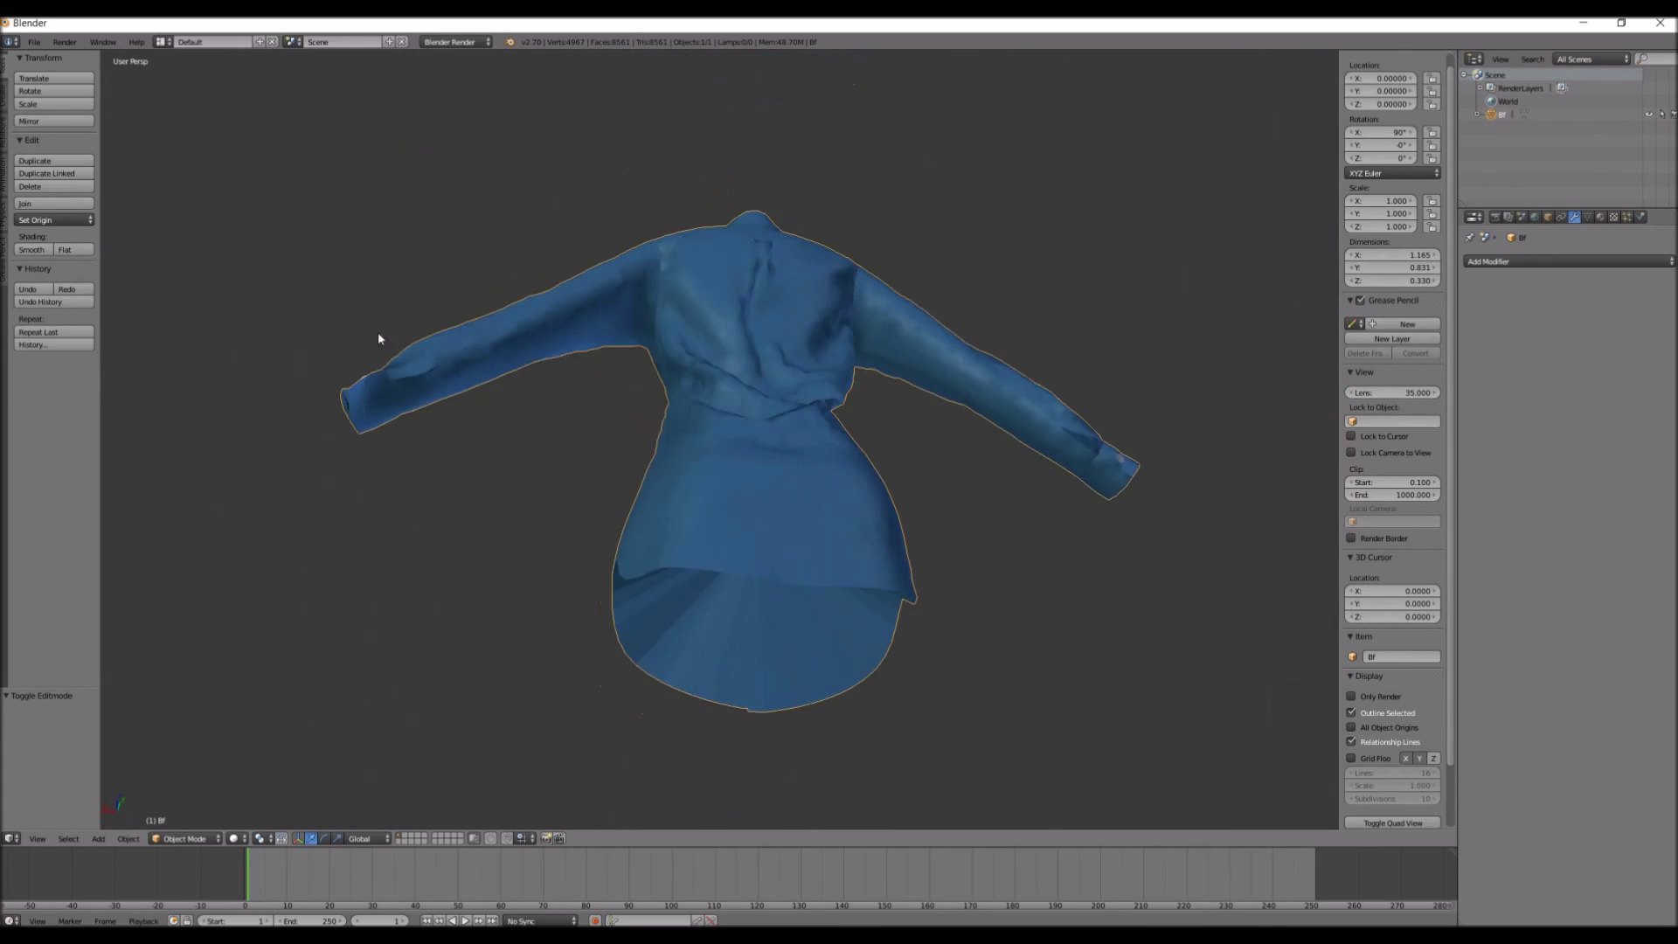
Show the shirt in front view and set up an OBJ export with the Clothing preset
key("KP_1")
middle_click_drag(596, 401, 631, 412, "shift")
left_click(34, 42)
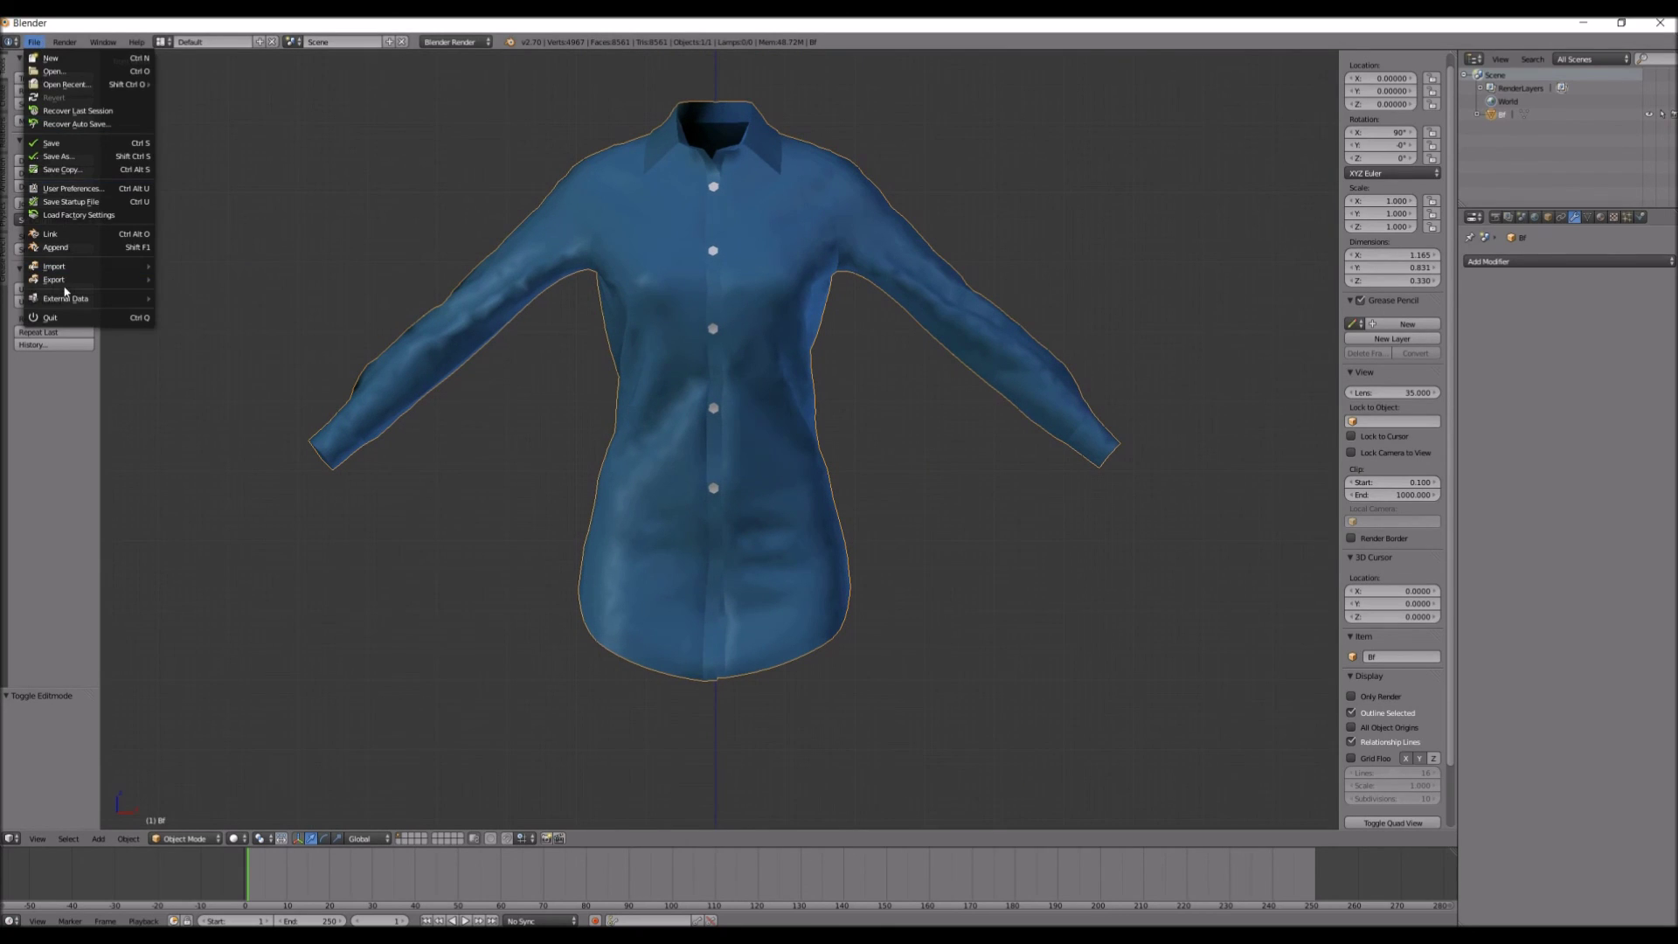
mouse_move(65, 280)
left_click(201, 354)
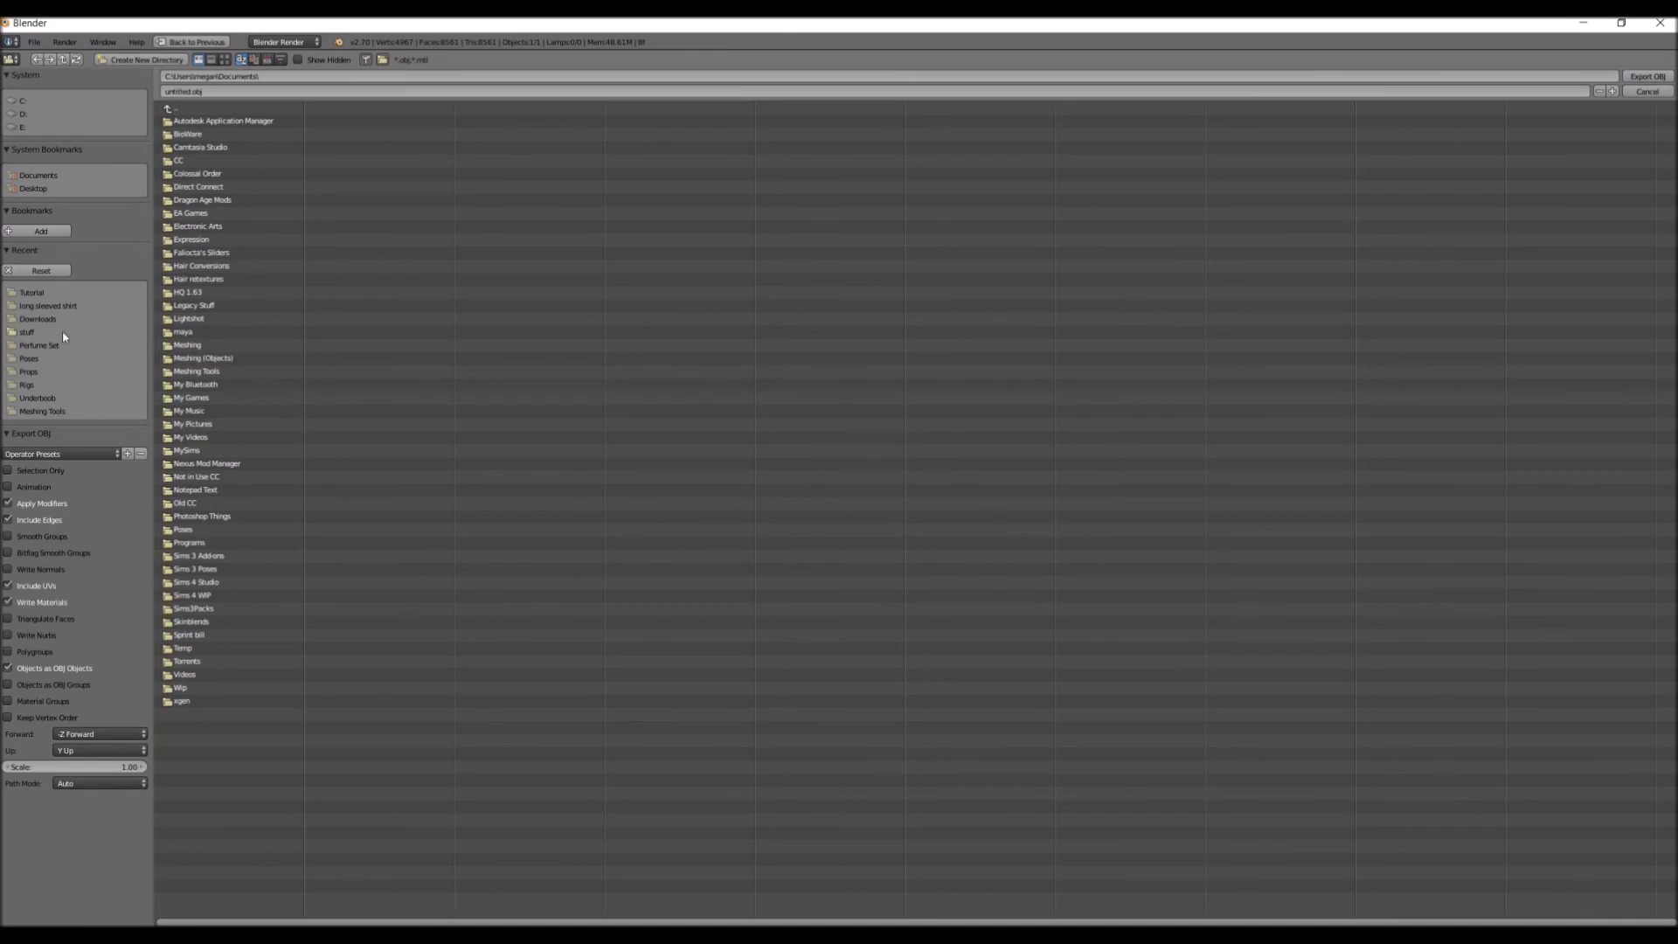
left_click(54, 454)
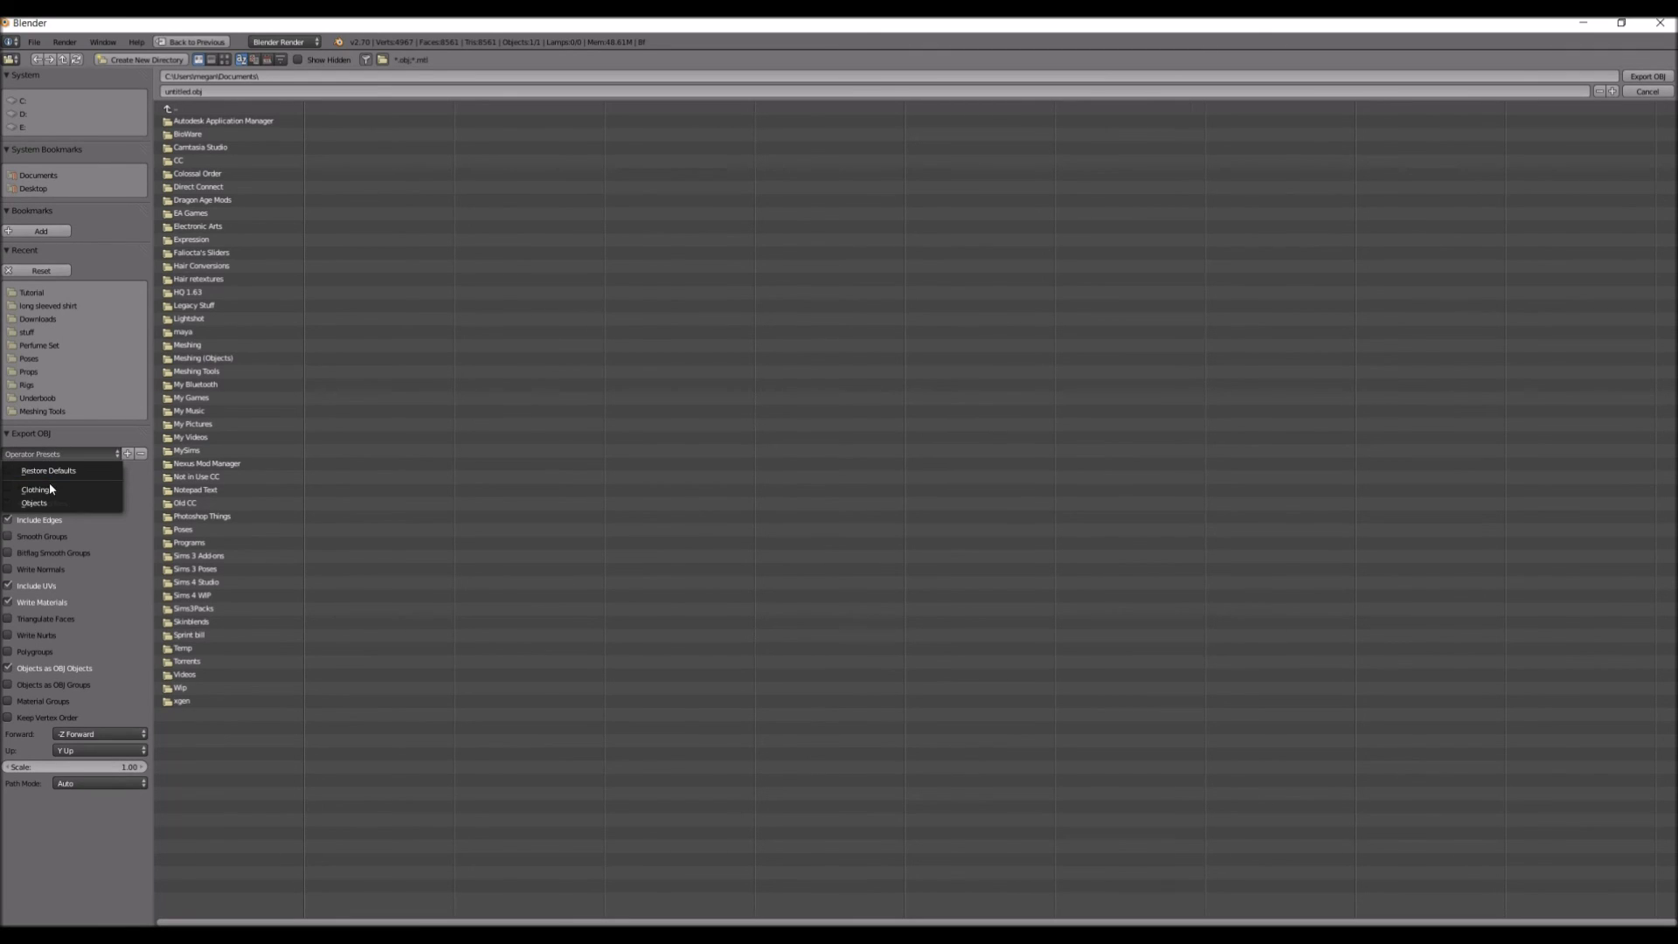
left_click(51, 490)
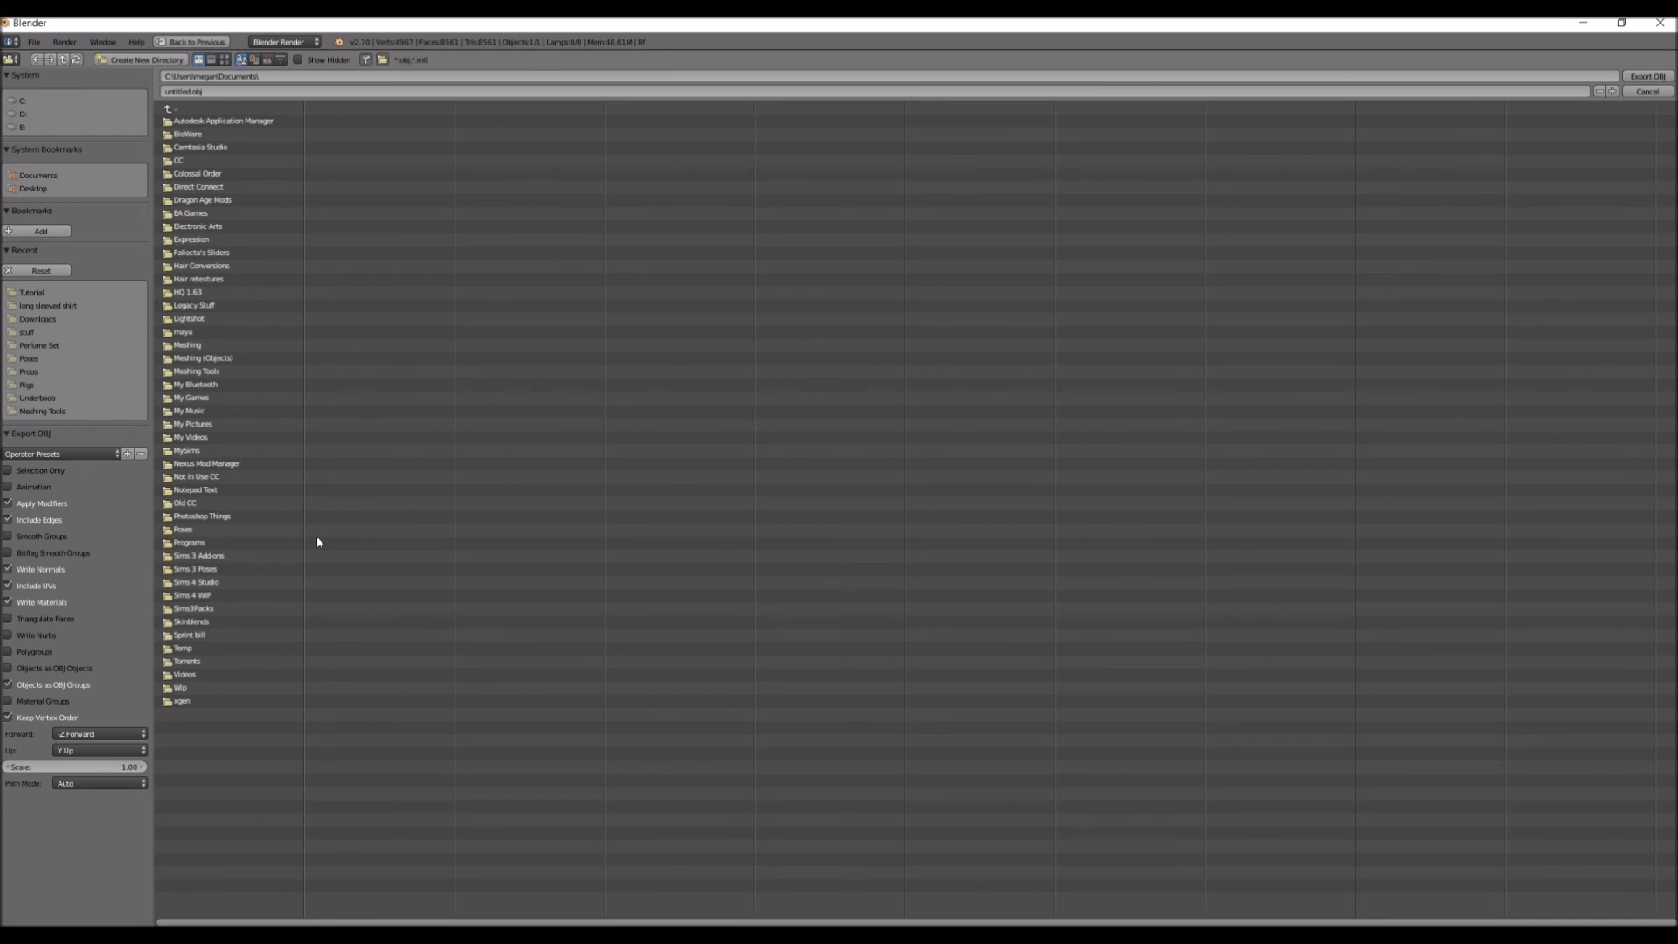
Export the shirt to the Tutorial folder, using the existing 756 KiB OBJ file as the target
left_click(43, 293)
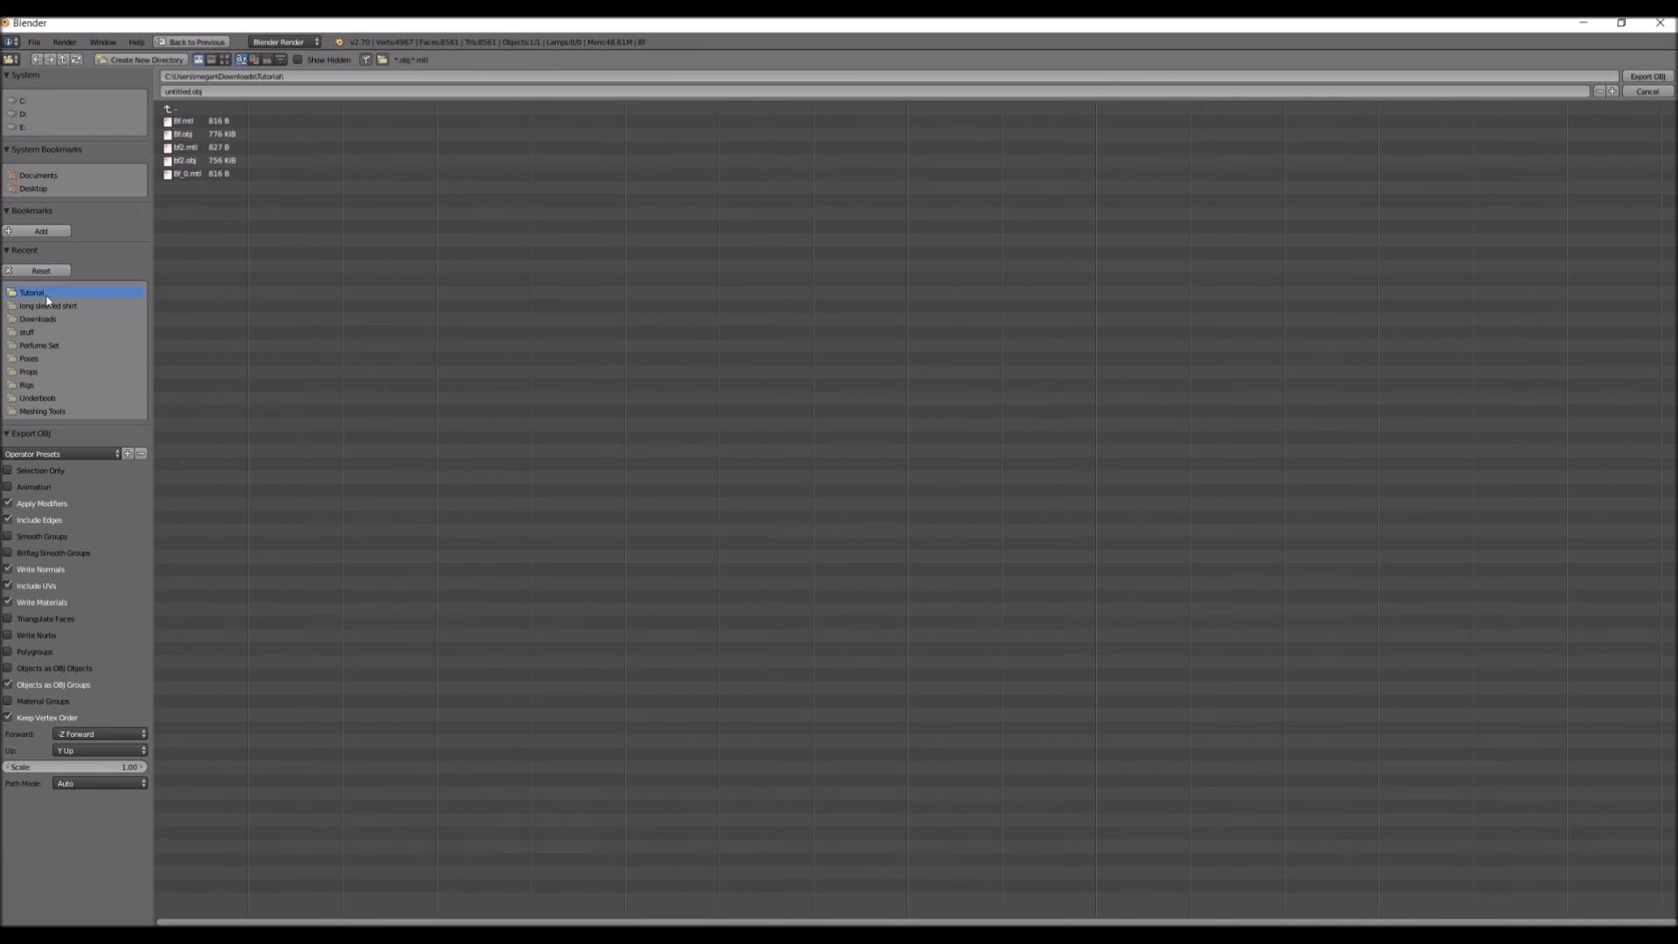
left_click(207, 163)
key("Return")
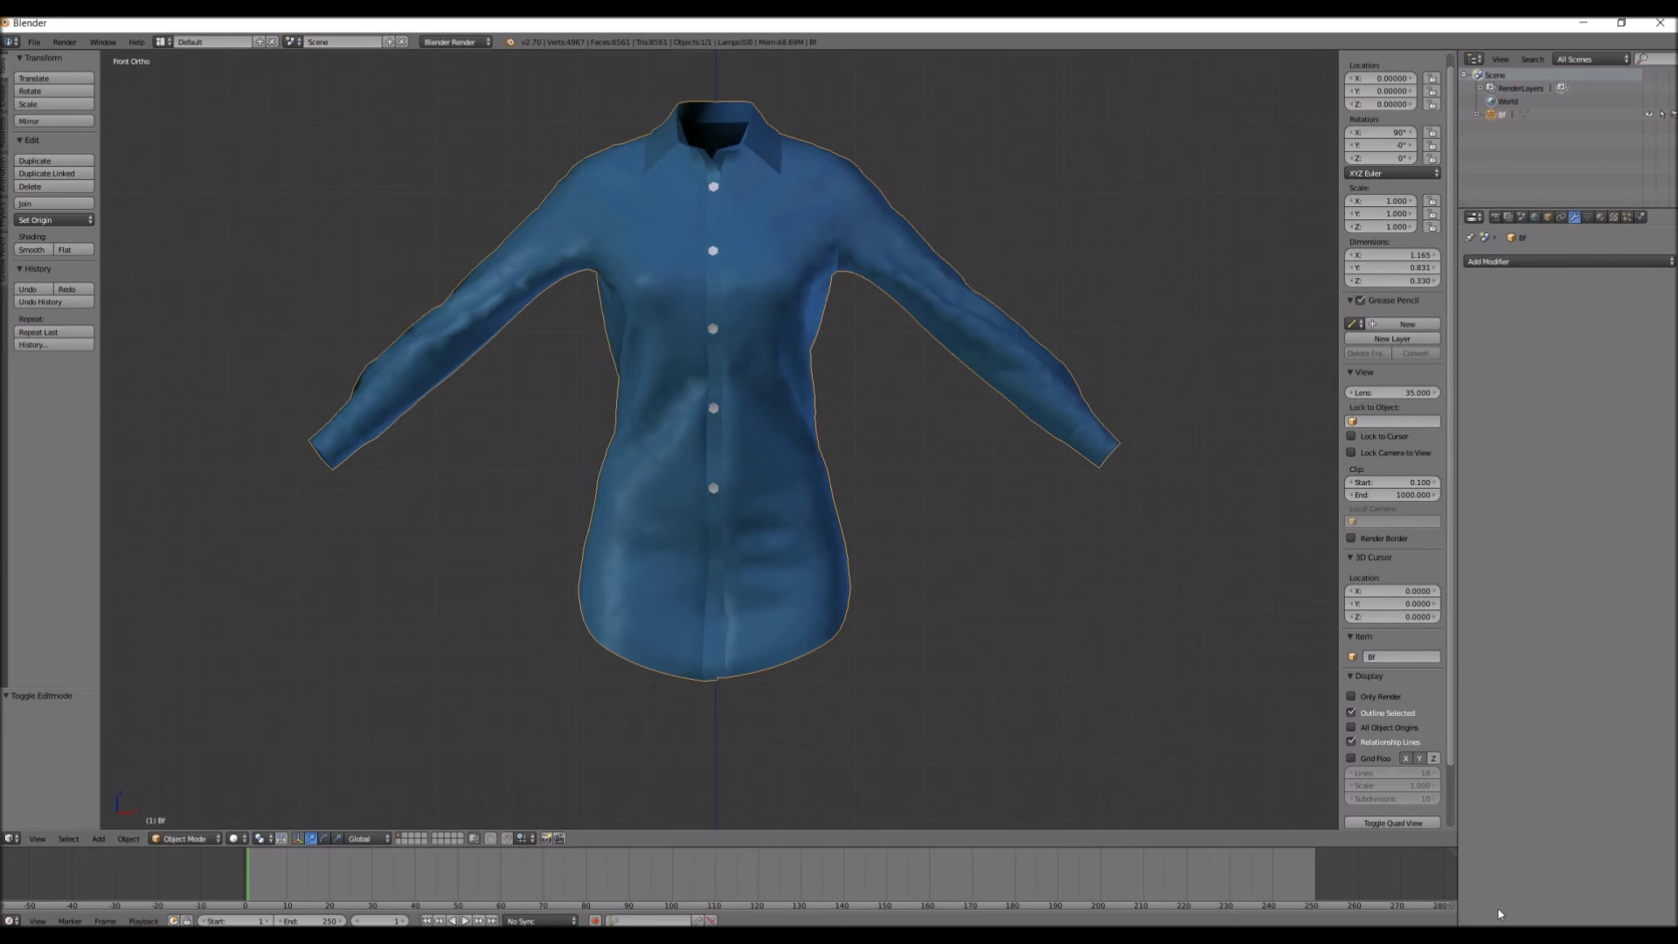